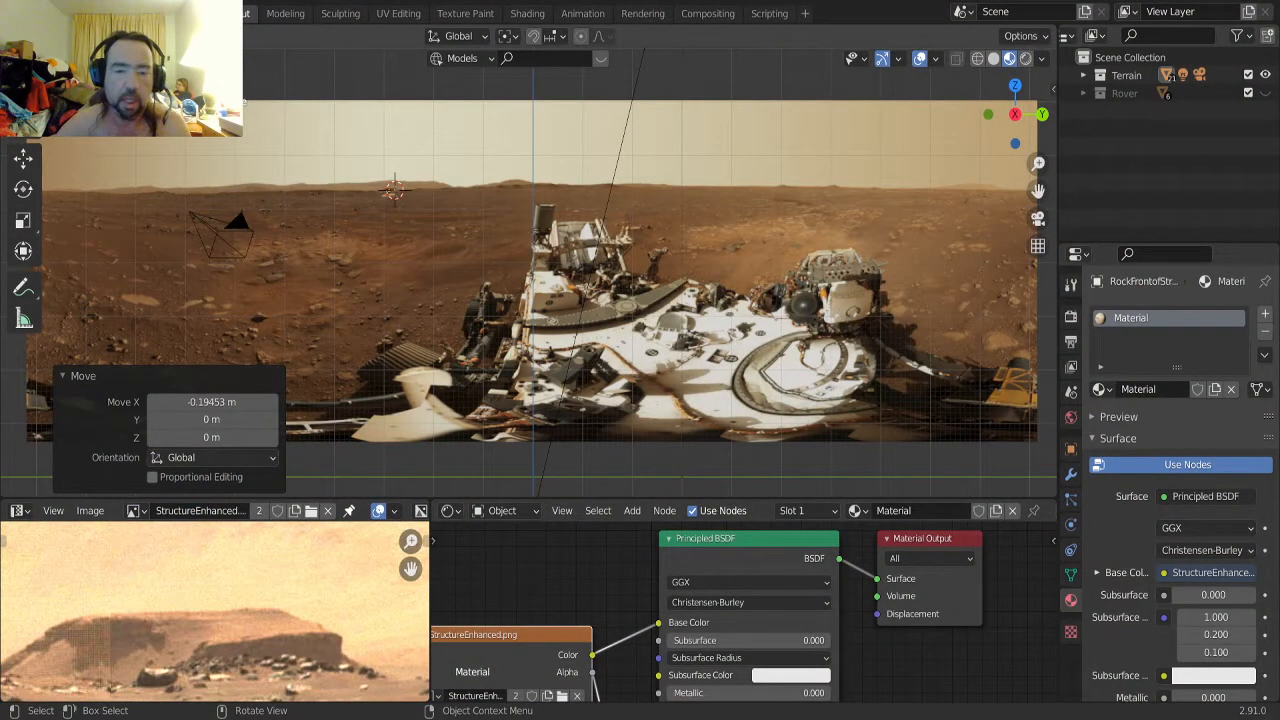
Examine the Mars panorama from the side view, closing in on the distant mesa, the rock and the small block models in front
scroll(529, 272, "down", 2)
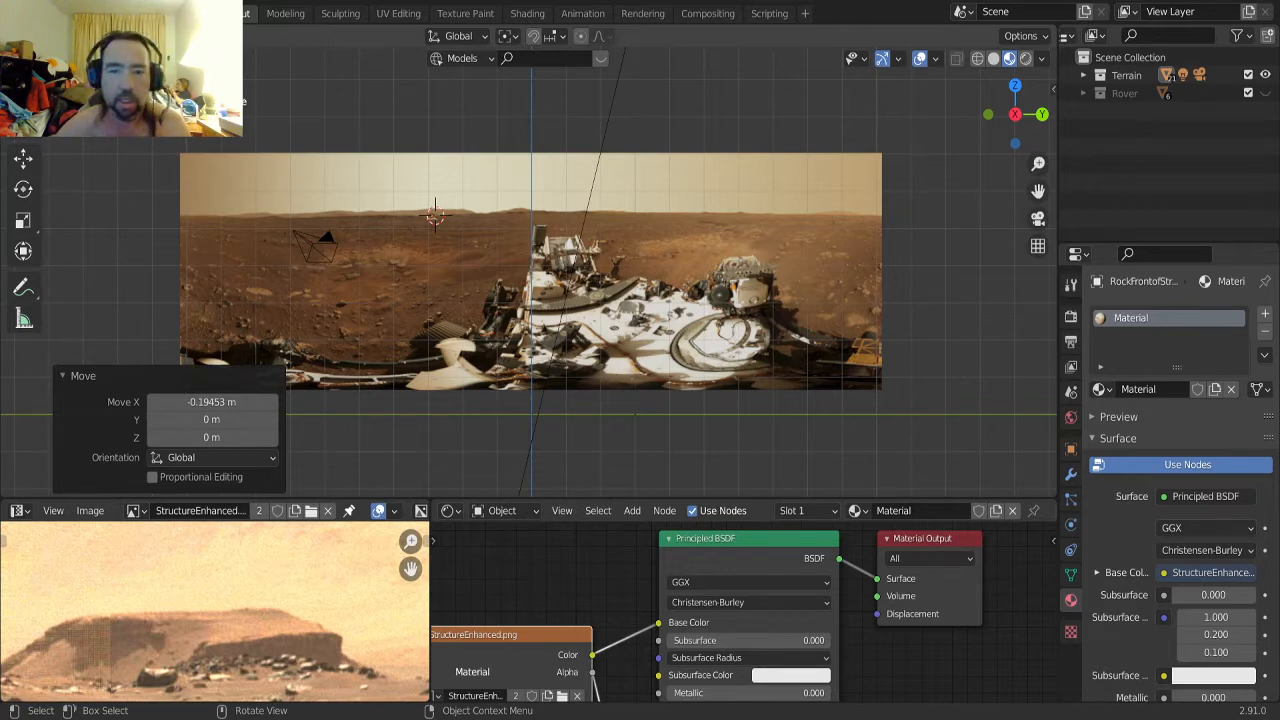
scroll(530, 275, "up", 2)
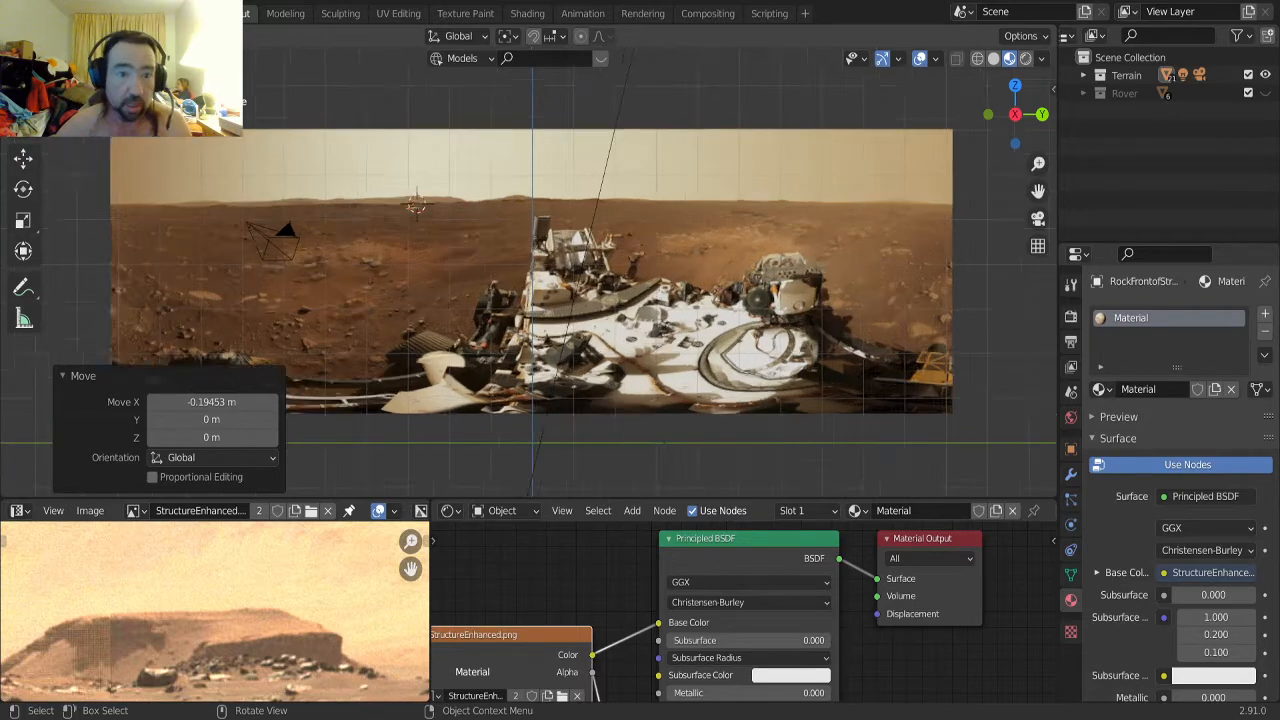
middle_click_drag(790, 248, 762, 250)
key("KP_3")
scroll(770, 249, "up", 1)
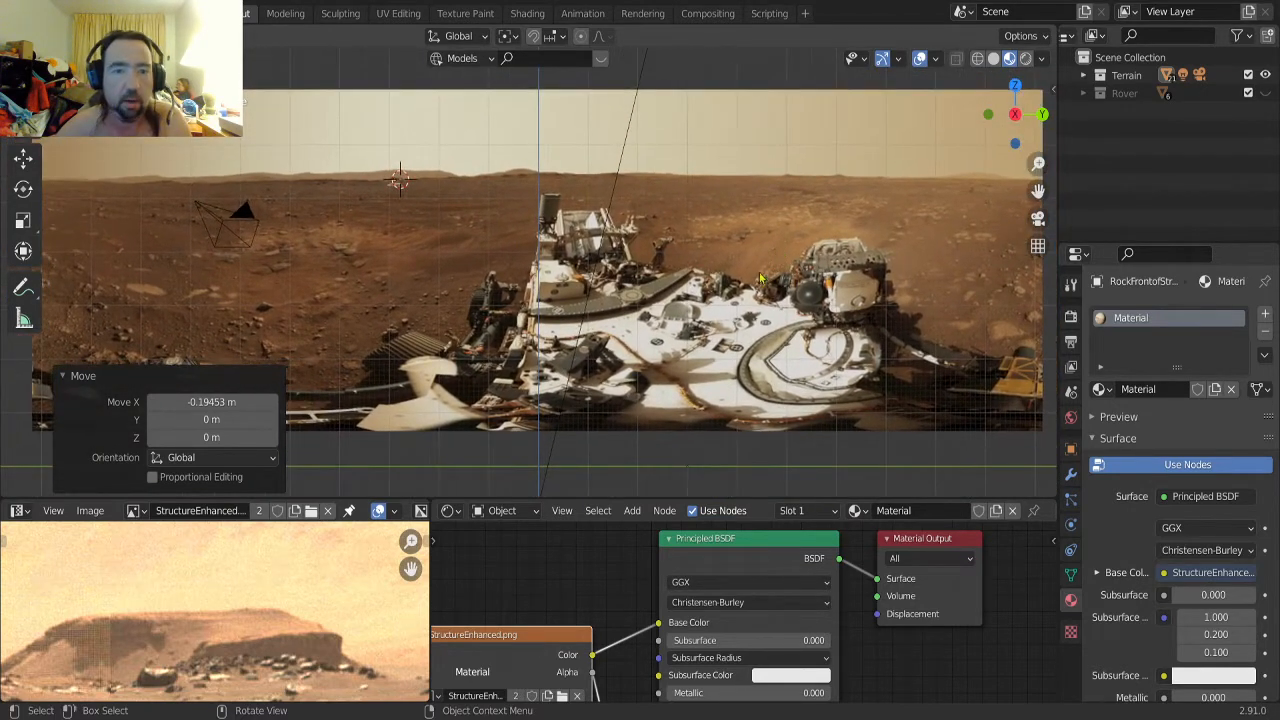
scroll(640, 250, "up", 2)
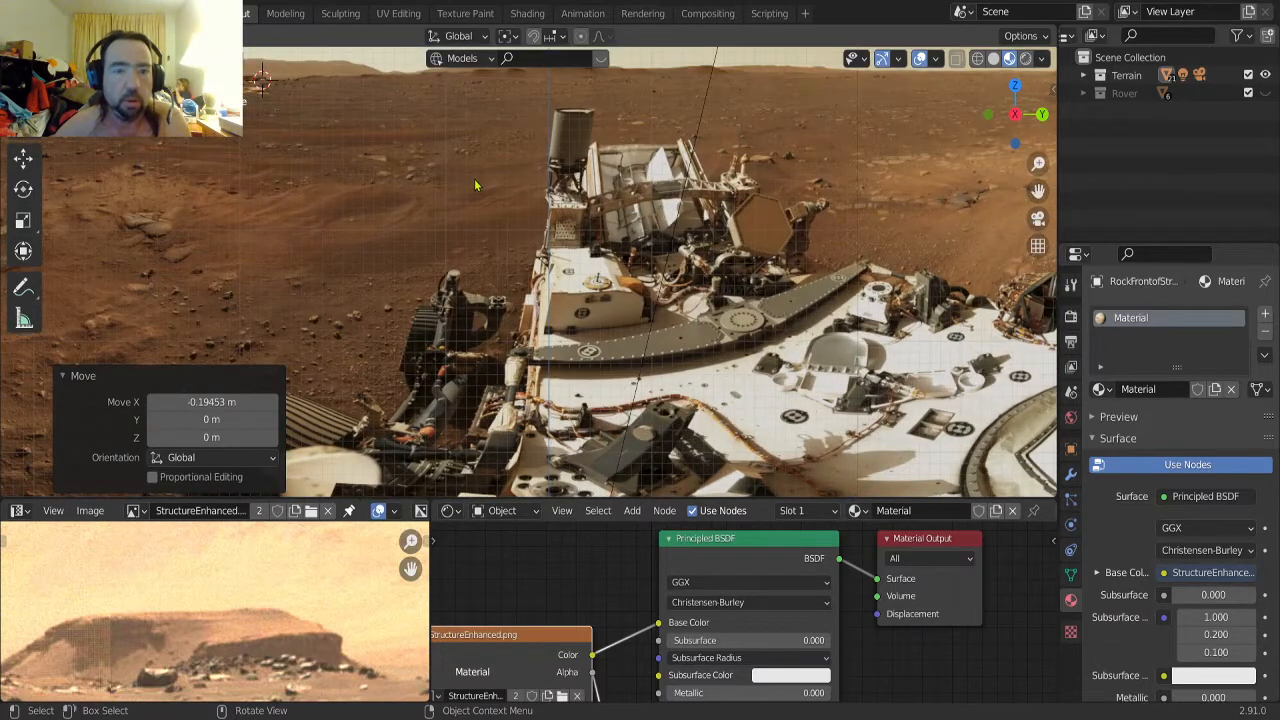
middle_click_drag(421, 173, 478, 293, "shift")
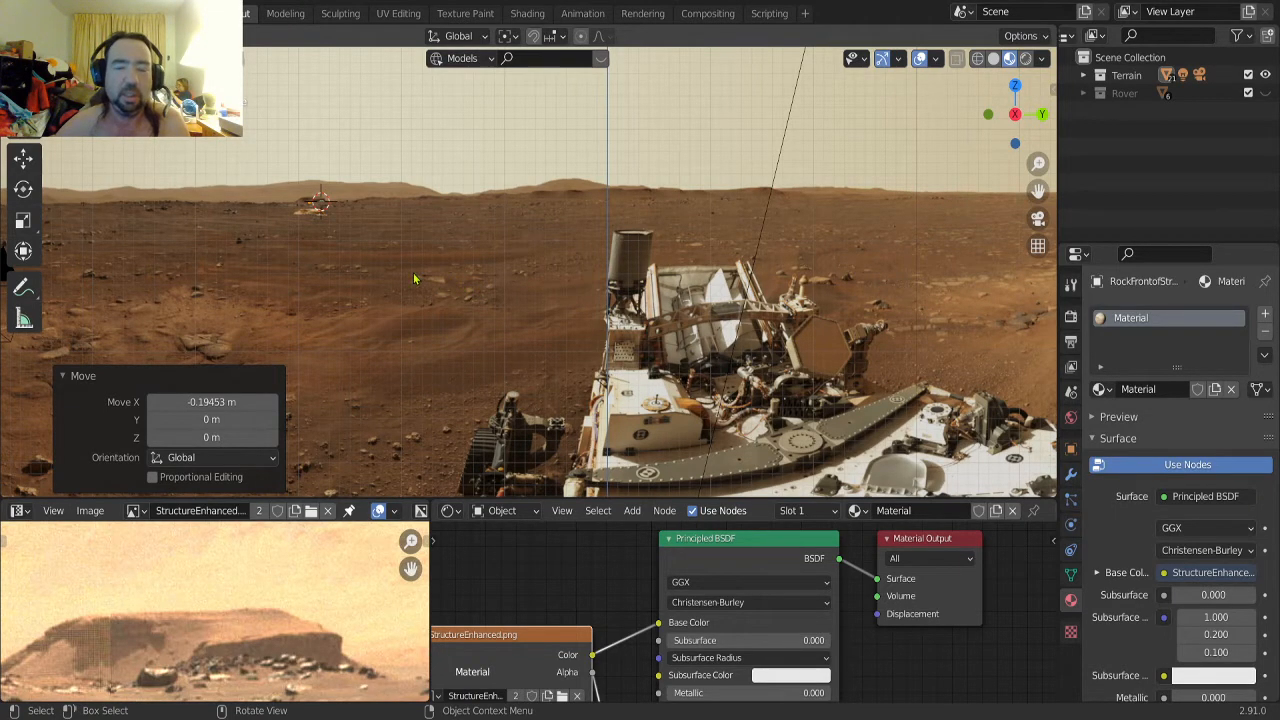
scroll(390, 262, "up", 4)
middle_click_drag(331, 240, 656, 337, "shift")
scroll(402, 306, "up", 5)
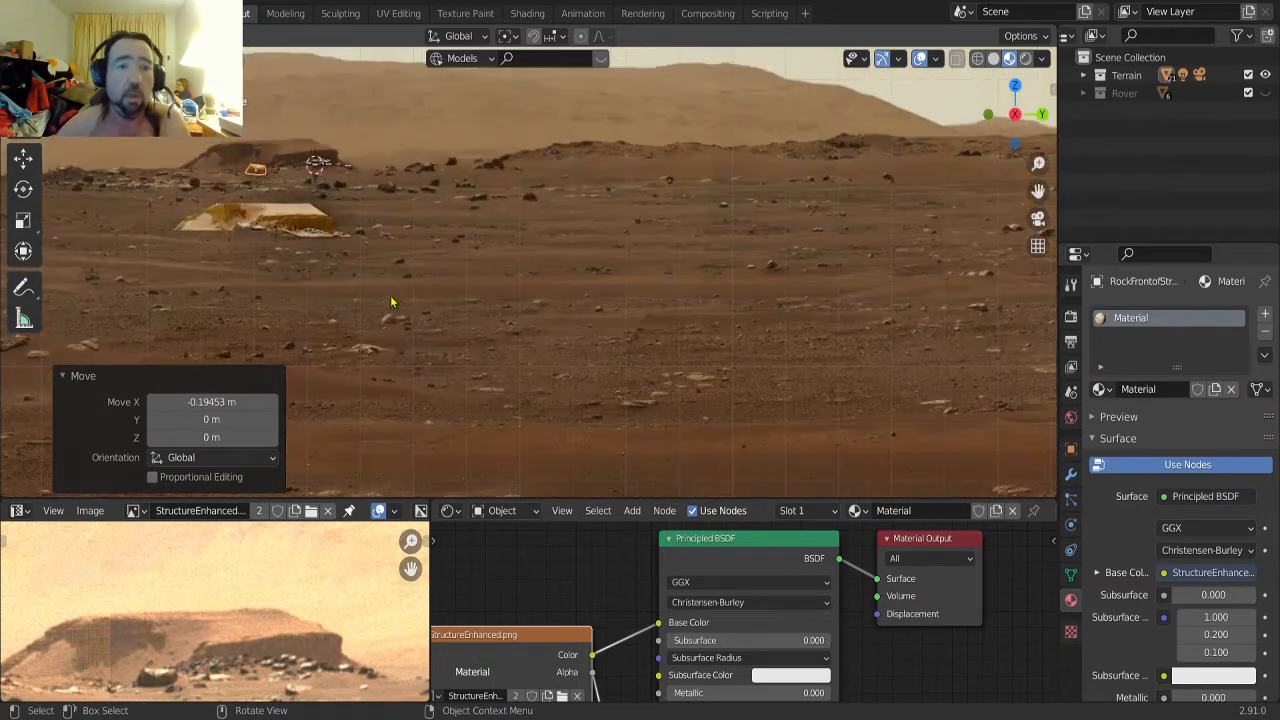
middle_click_drag(382, 265, 606, 380, "shift")
scroll(538, 274, "up", 9)
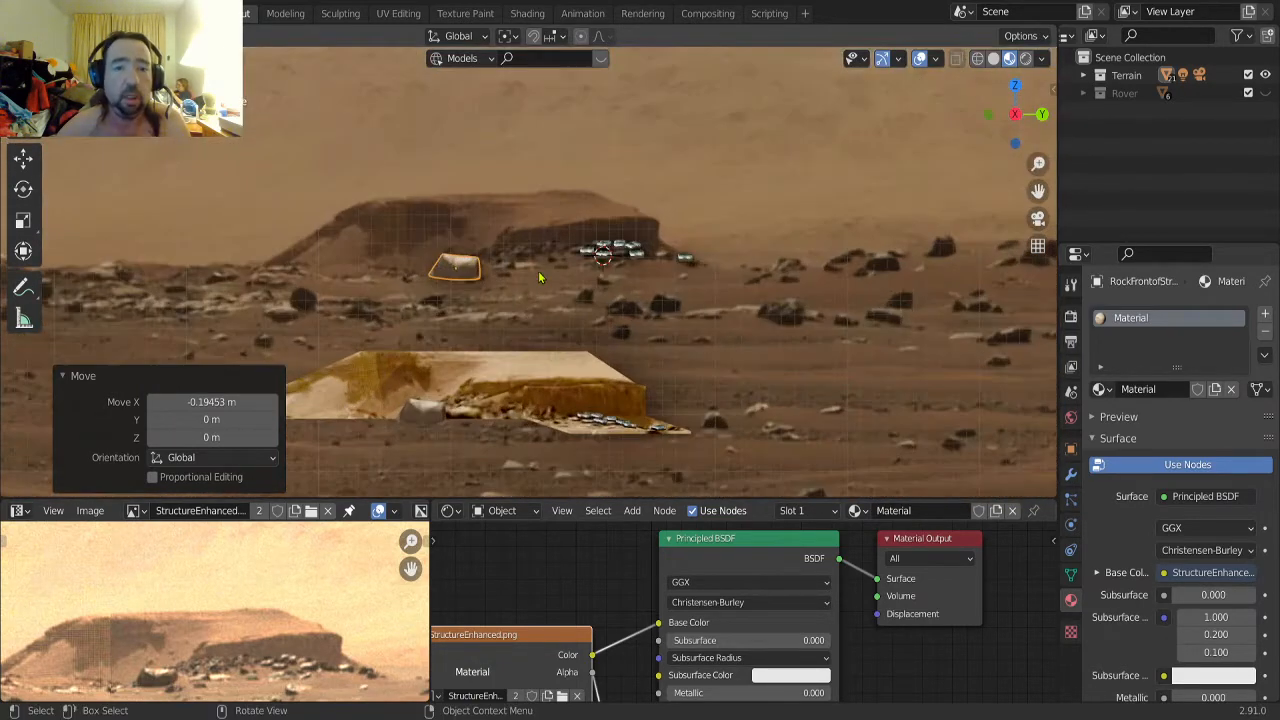
middle_click_drag(493, 270, 557, 311, "shift")
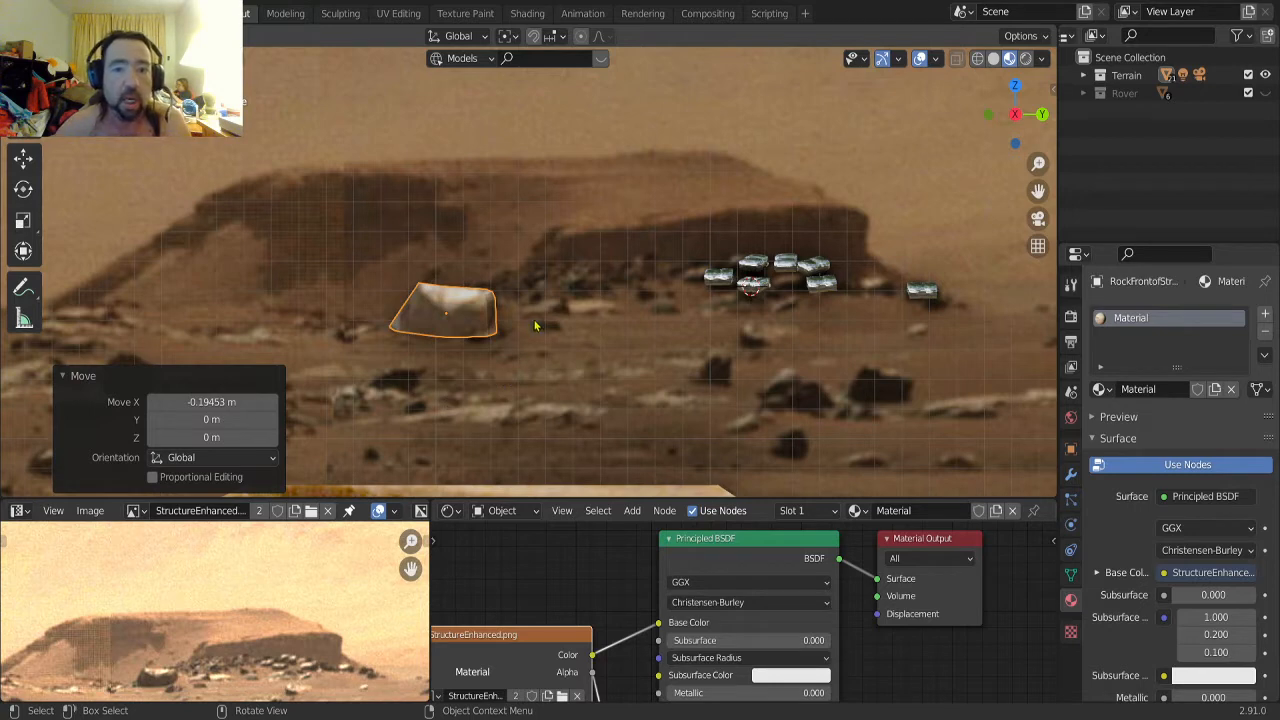
Inspect the textured model of the large structure below the mesa, straight on and at an angle
scroll(534, 328, "down", 4)
middle_click_drag(529, 344, 583, 234, "shift")
scroll(584, 234, "up", 5)
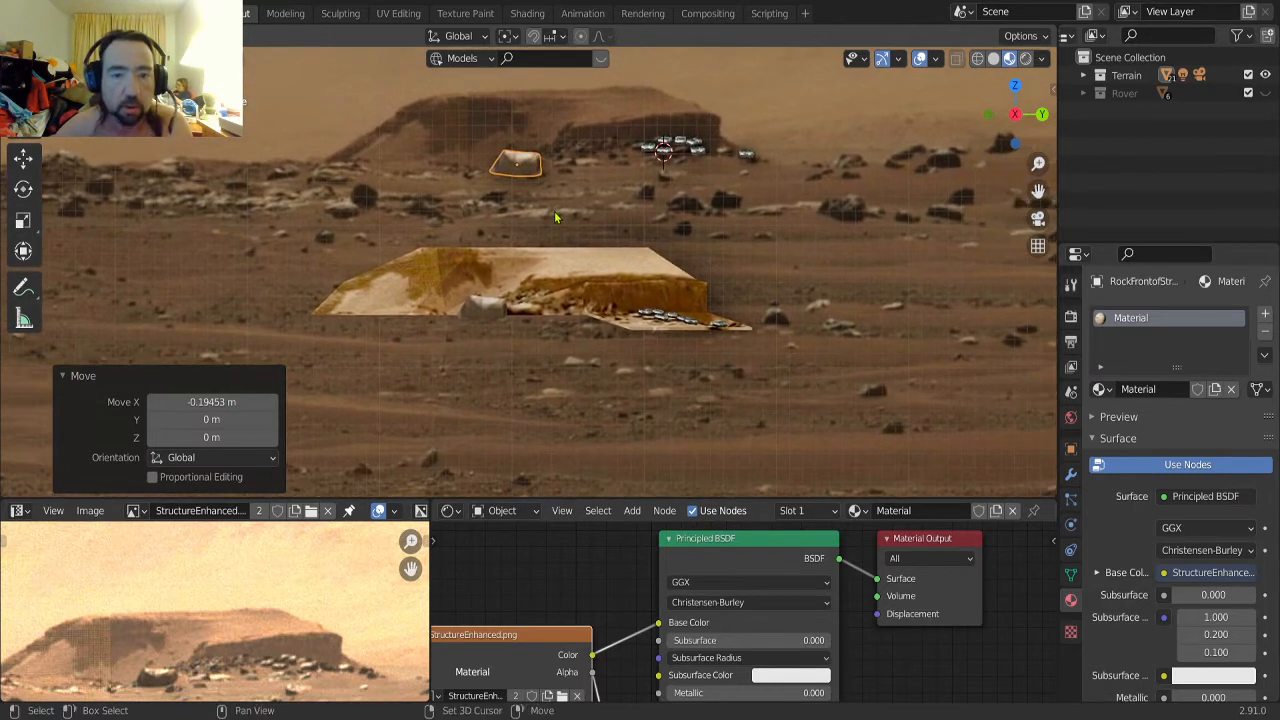
scroll(564, 285, "up", 4)
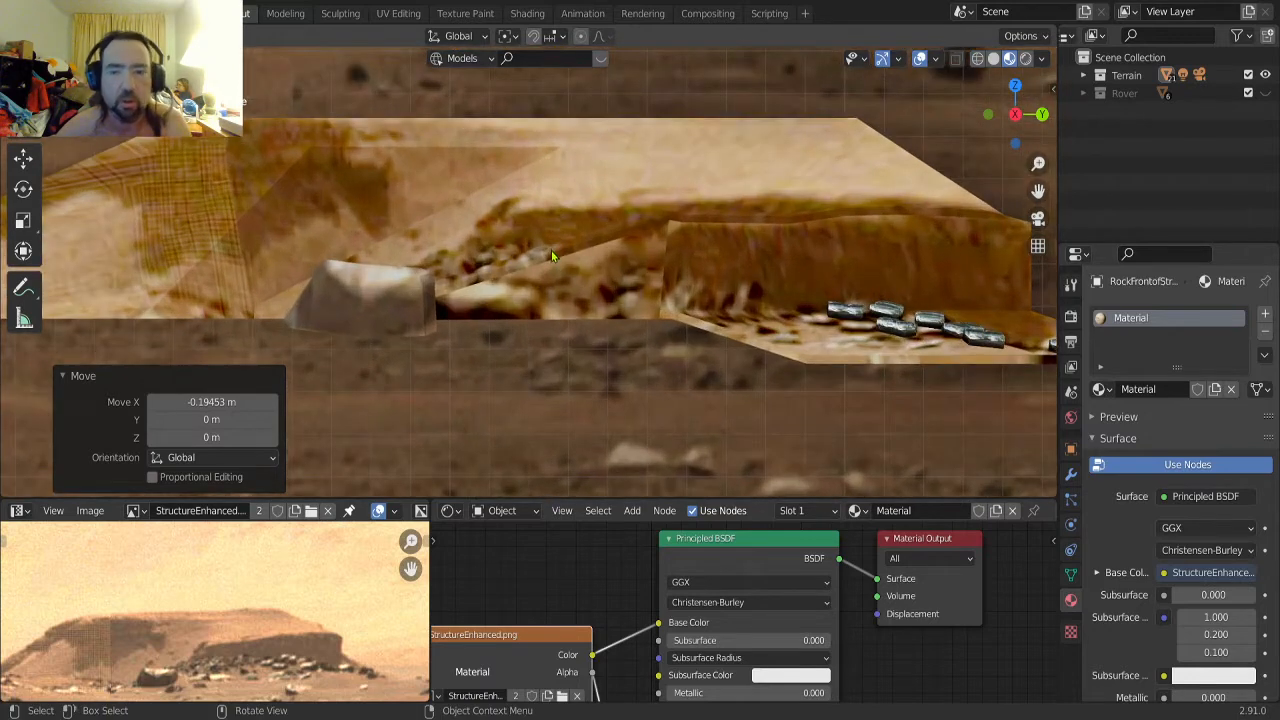
scroll(551, 255, "down", 1)
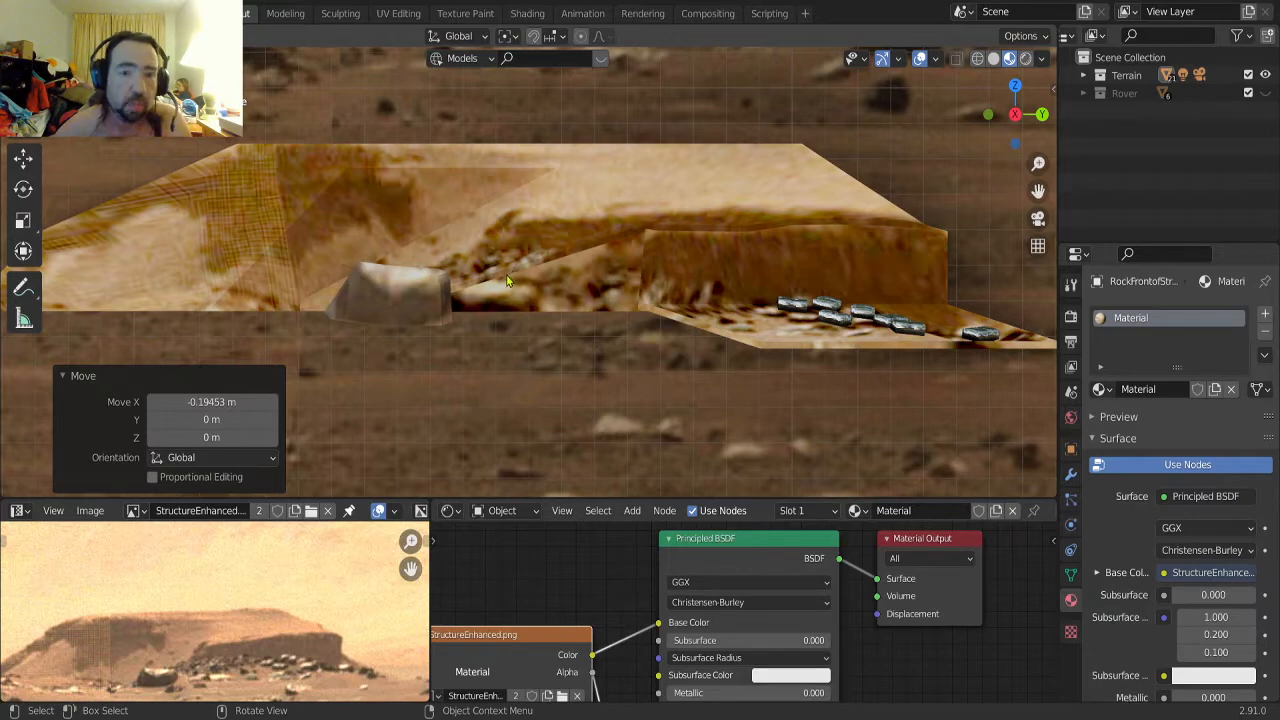
scroll(348, 241, "down", 3)
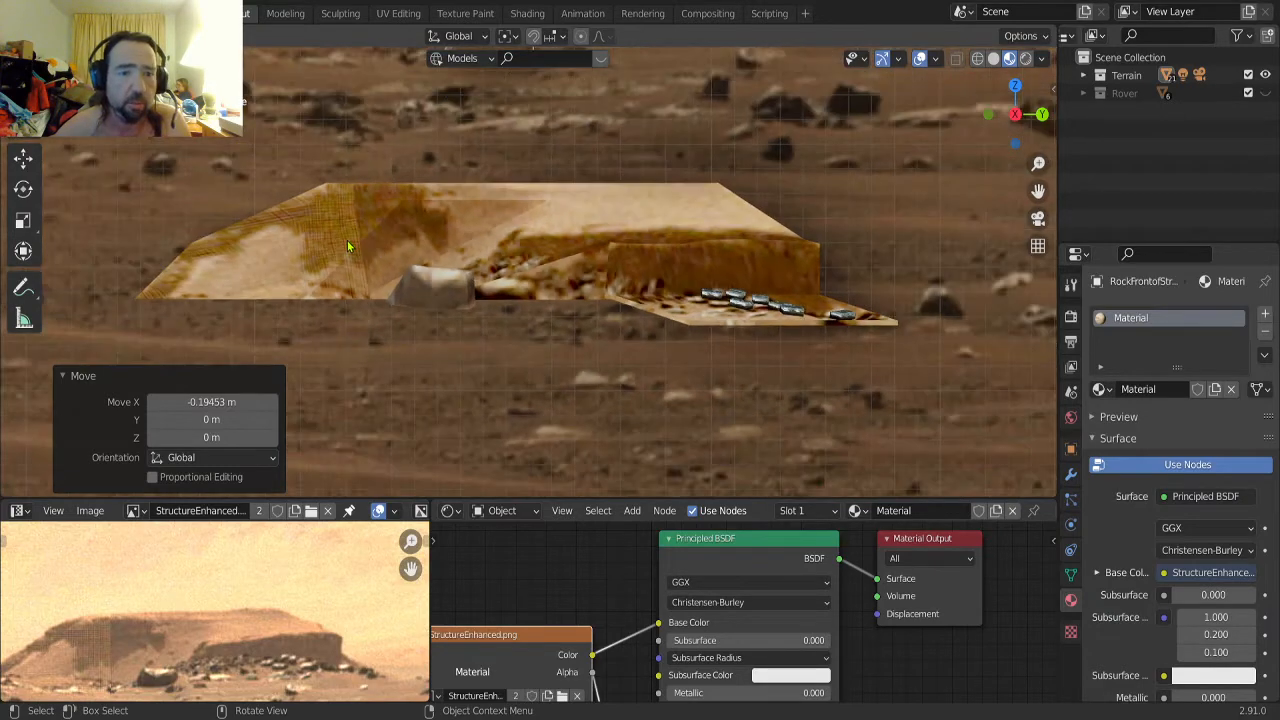
middle_click_drag(347, 240, 380, 251)
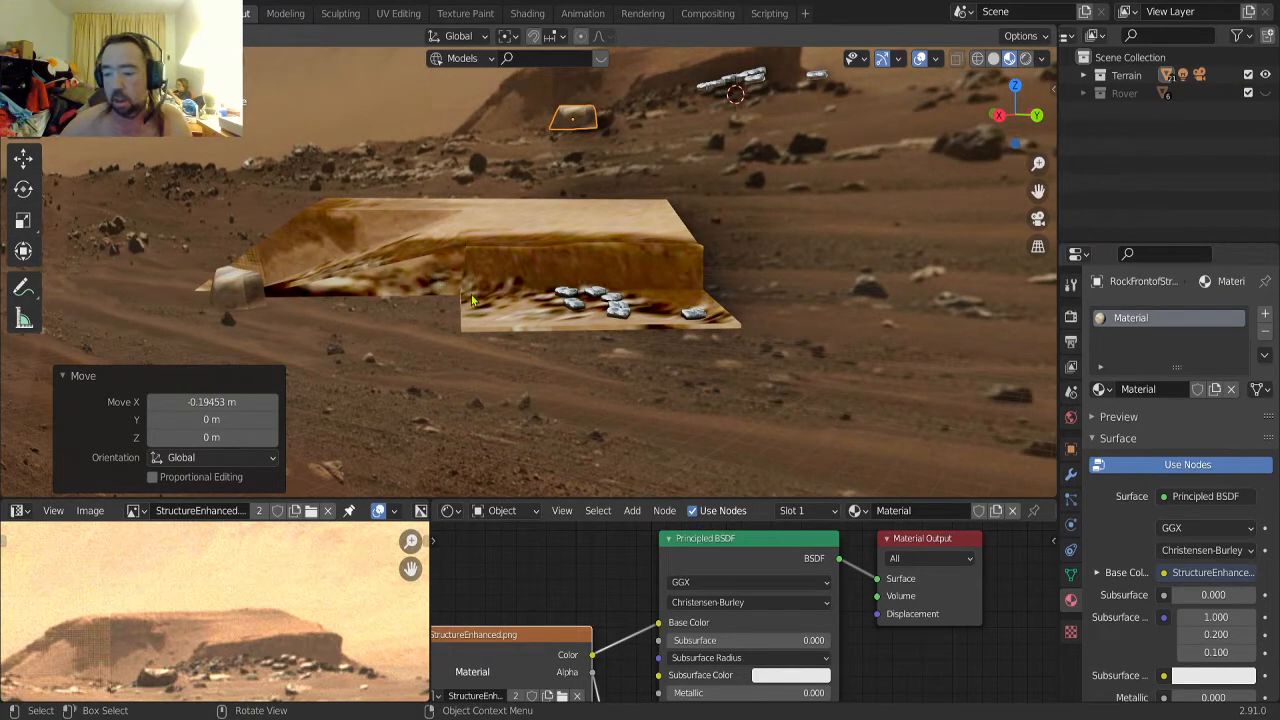
key("KP_3")
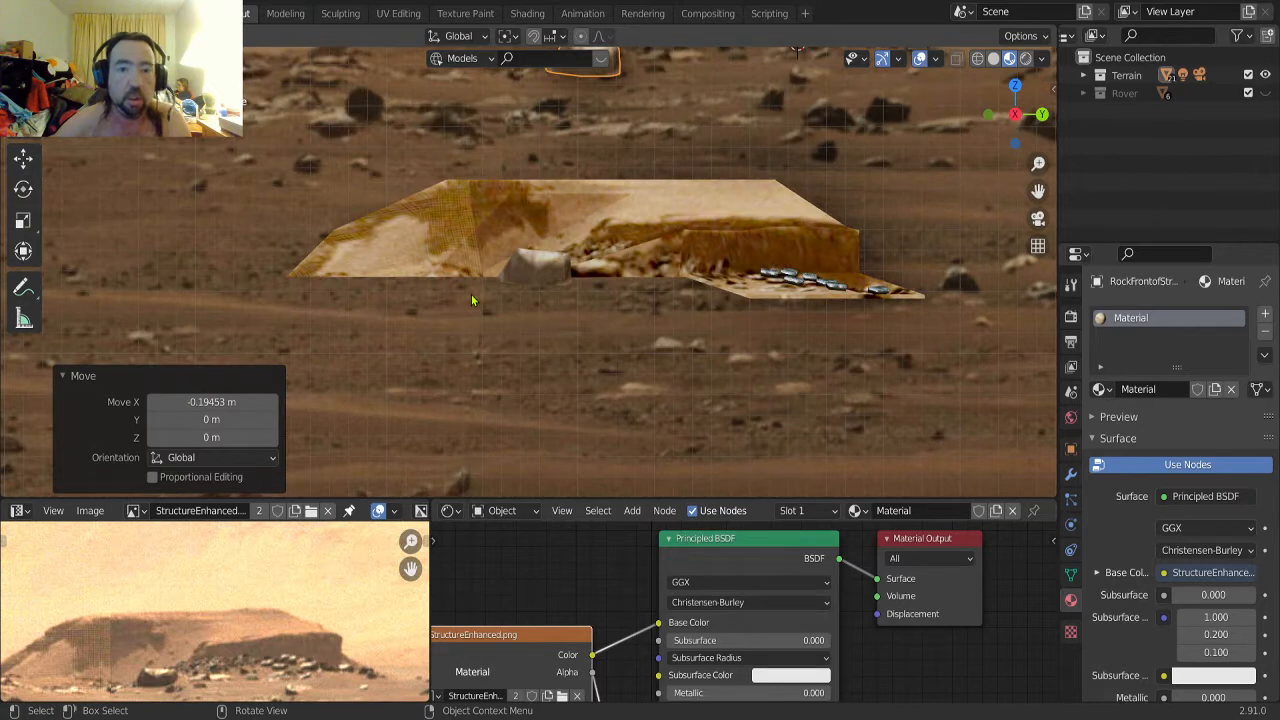
Examine where the structure model sits within the wider panorama beside the rover
scroll(519, 238, "down", 5)
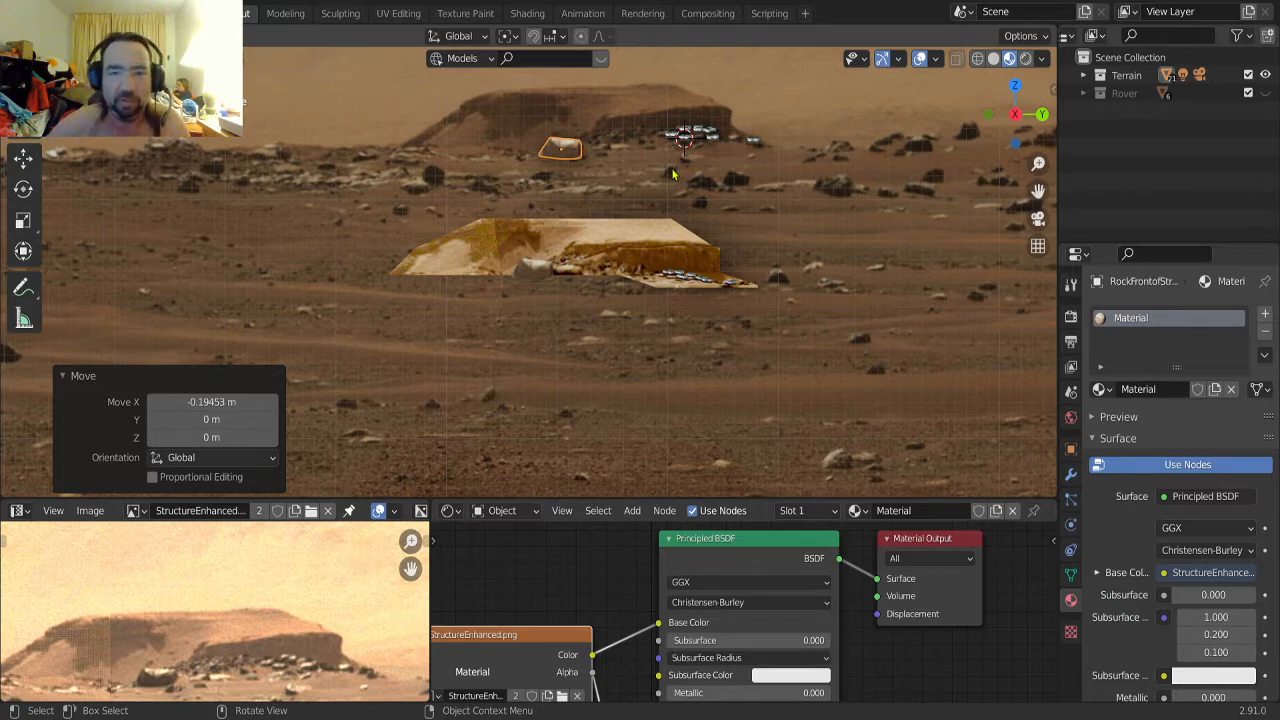
scroll(673, 175, "down", 1)
scroll(672, 172, "down", 8)
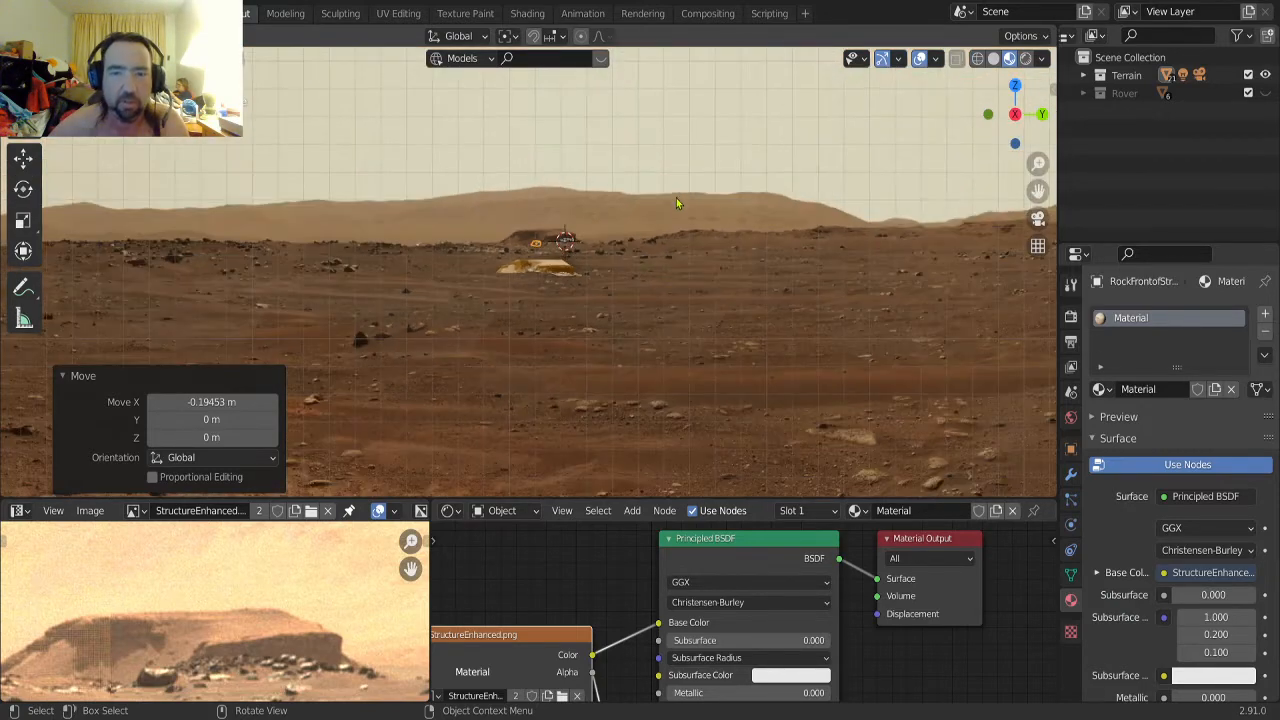
middle_click_drag(676, 204, 628, 215)
scroll(616, 219, "down", 3)
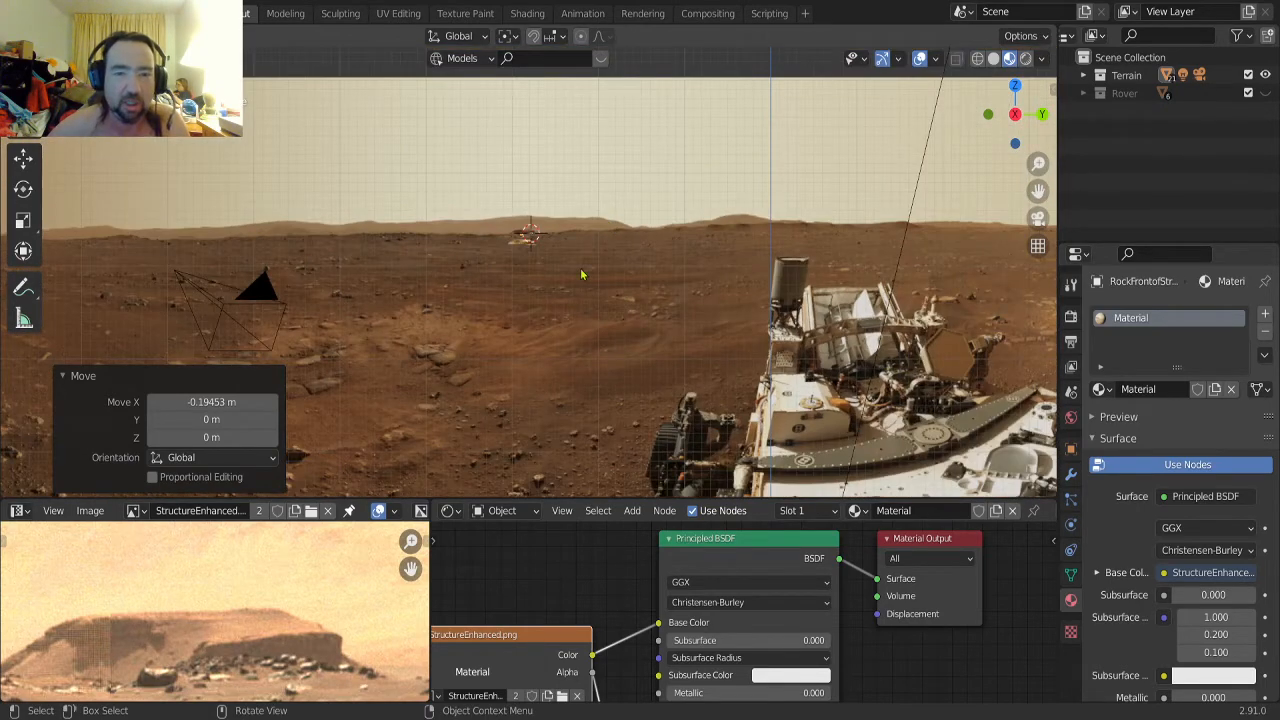
scroll(577, 281, "up", 1)
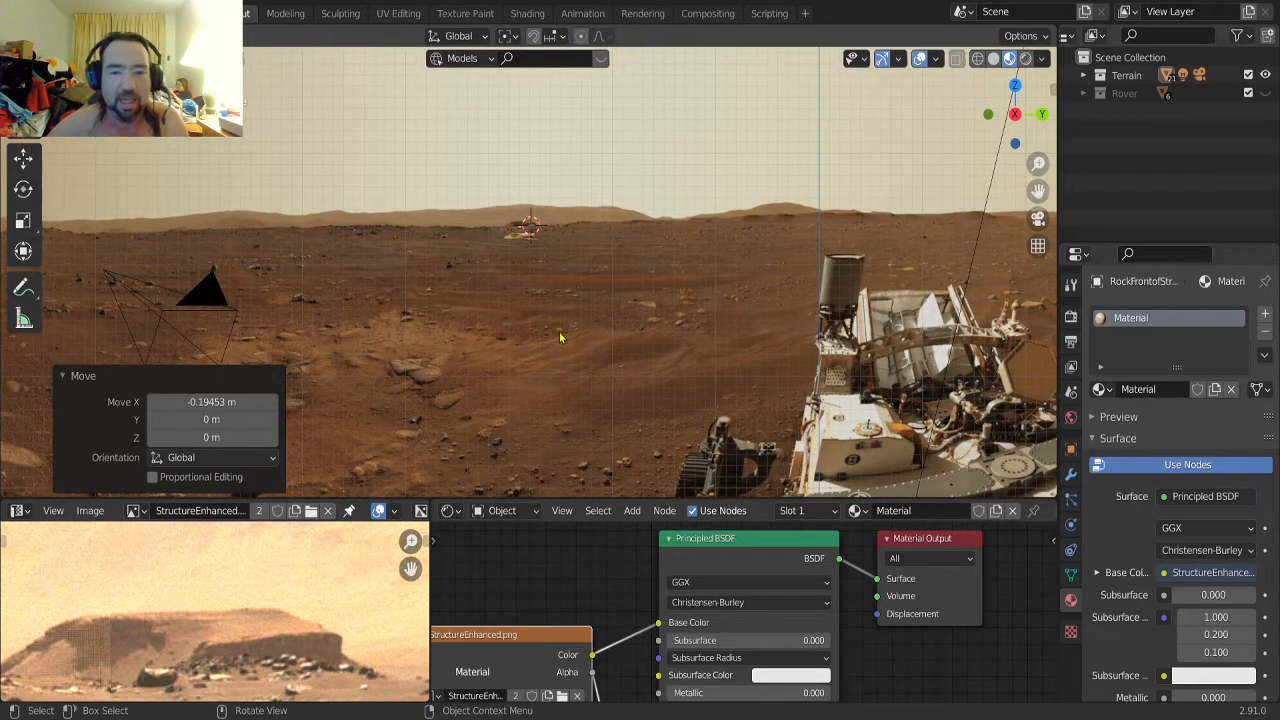
scroll(562, 513, "down", 1)
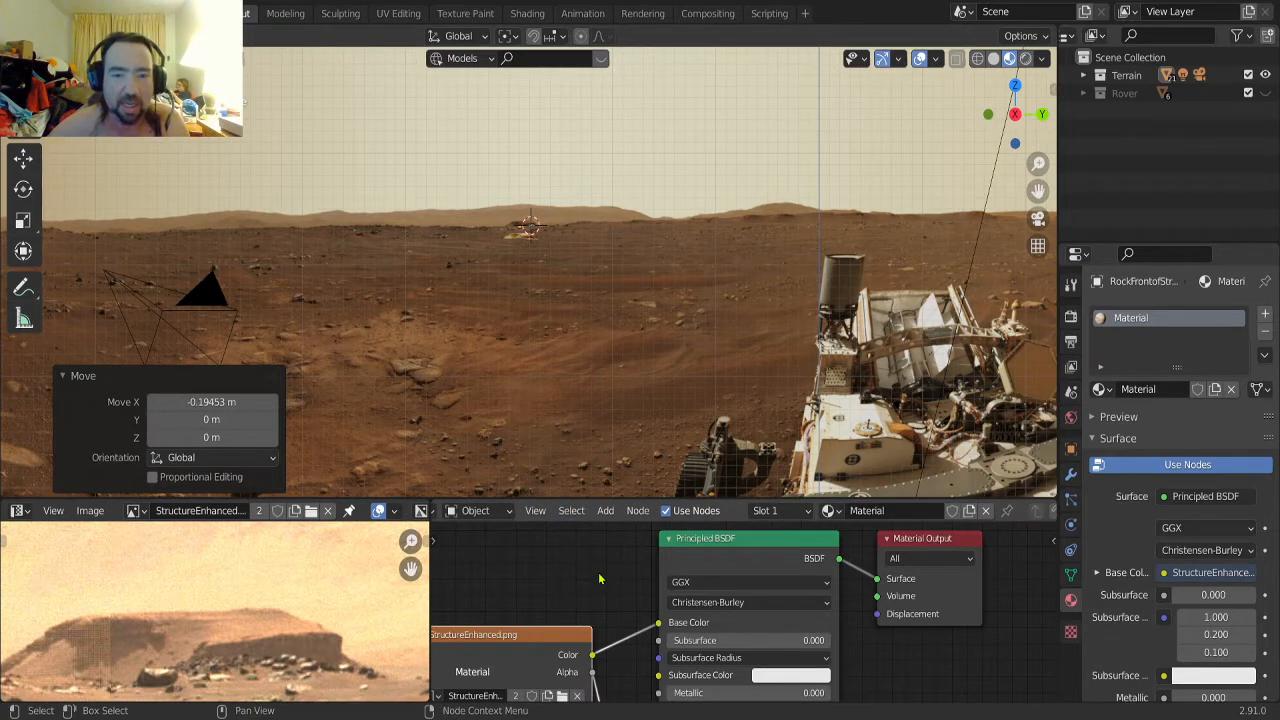
Select the panorama image plane and examine the Bright/Contrast node in its material
scroll(601, 584, "down", 3)
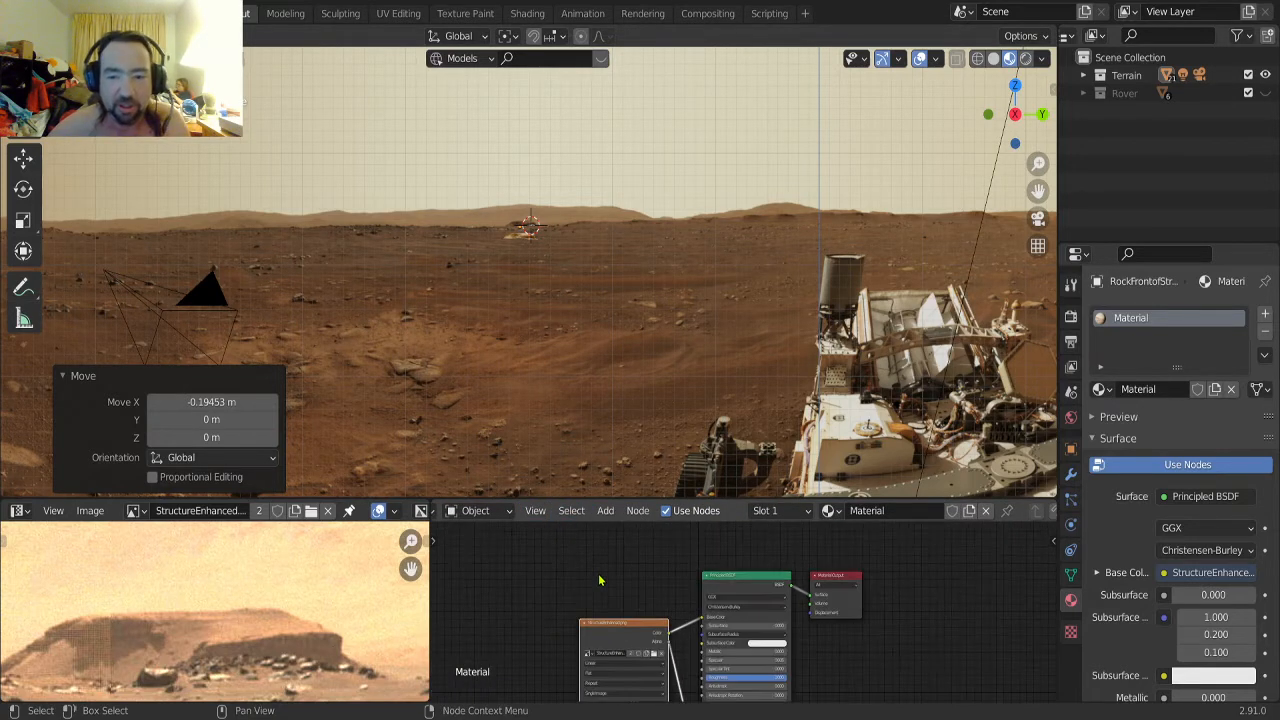
left_click(606, 390)
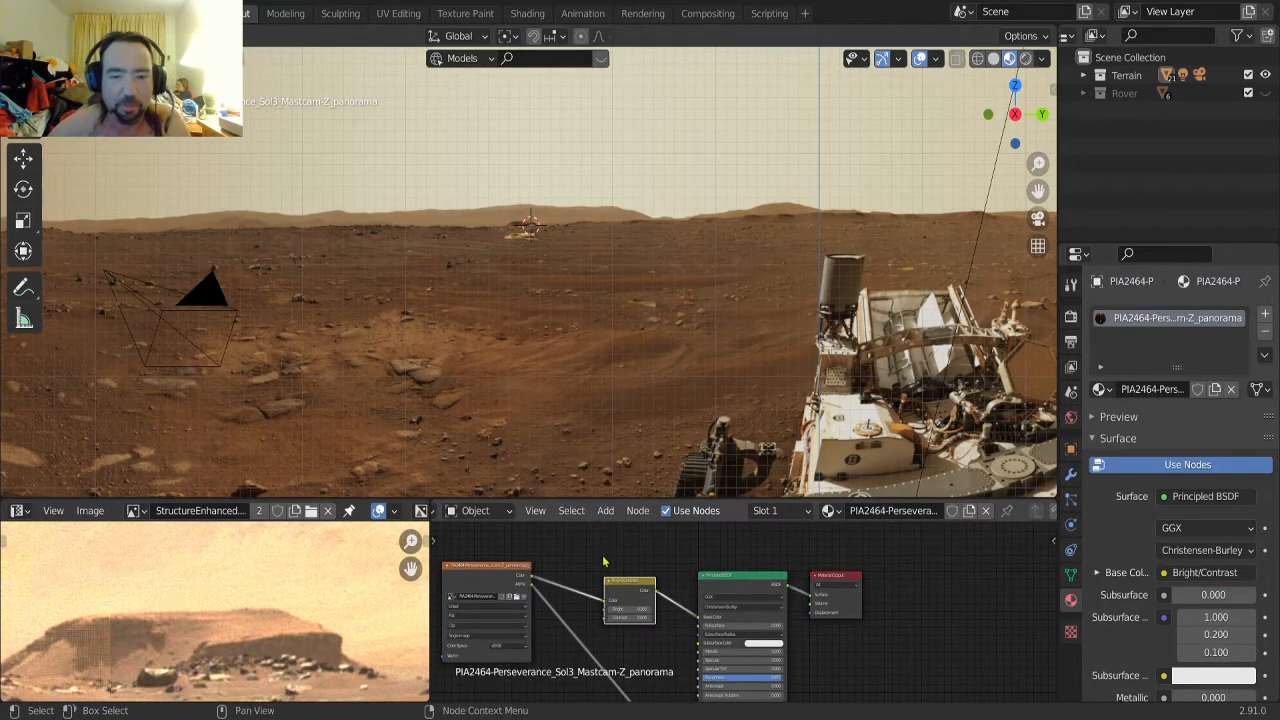
scroll(615, 594, "up", 2)
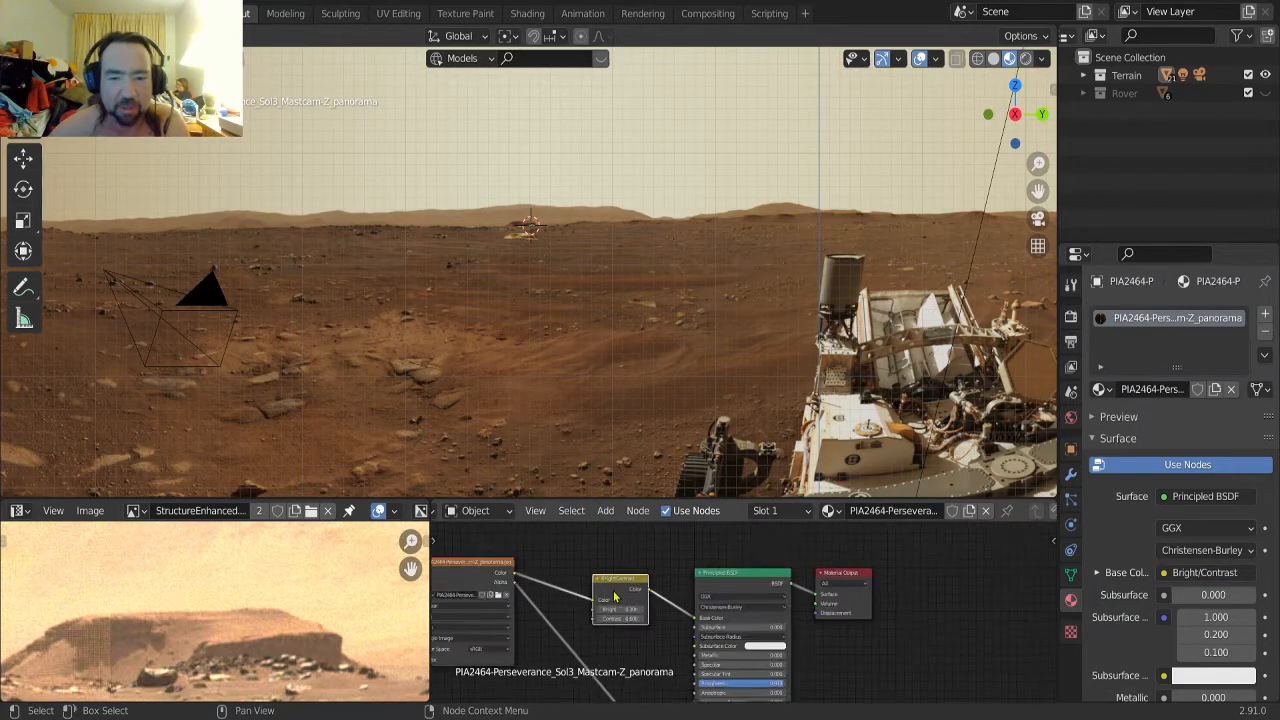
scroll(615, 597, "up", 1)
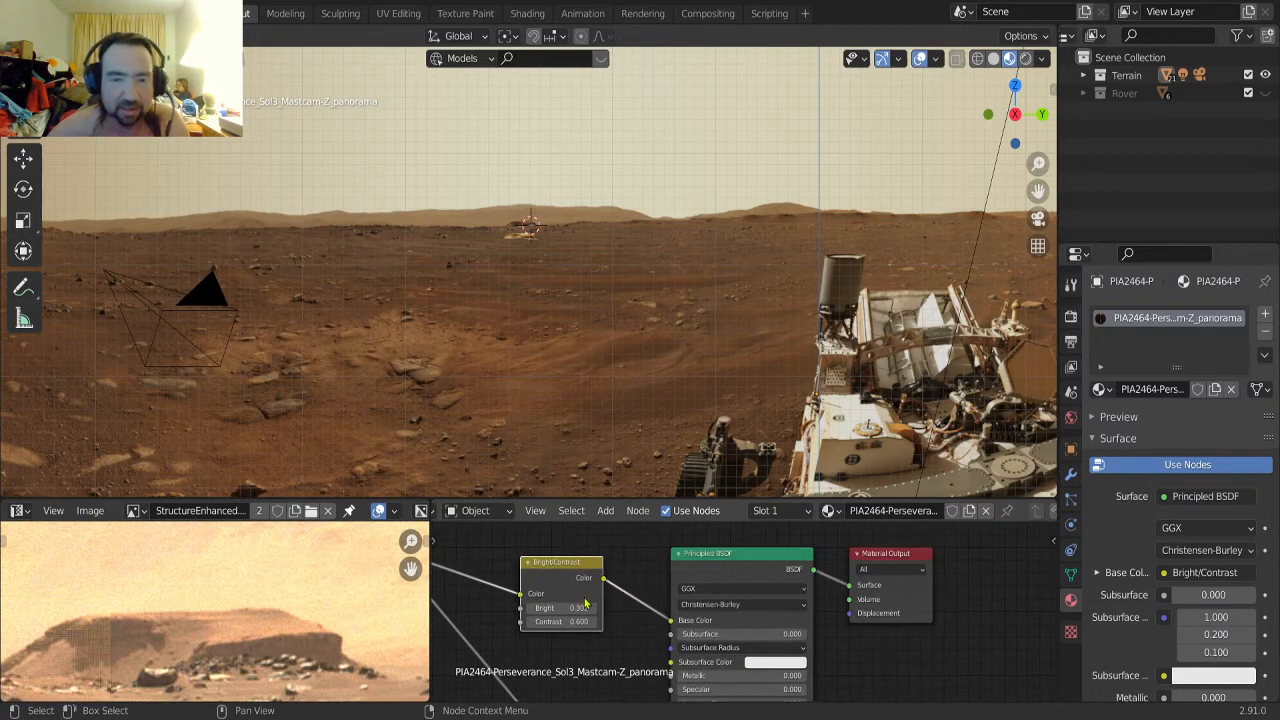
middle_click_drag(490, 578, 600, 580)
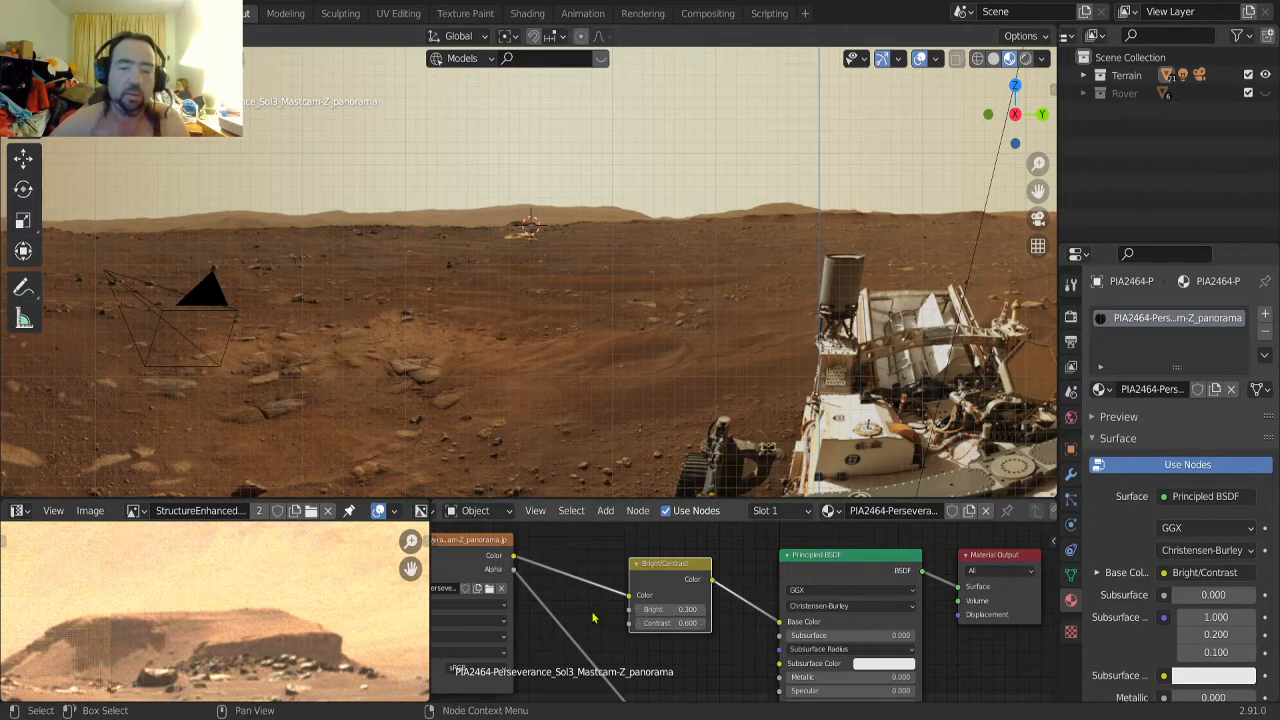
key("shift+a")
mouse_move(585, 600)
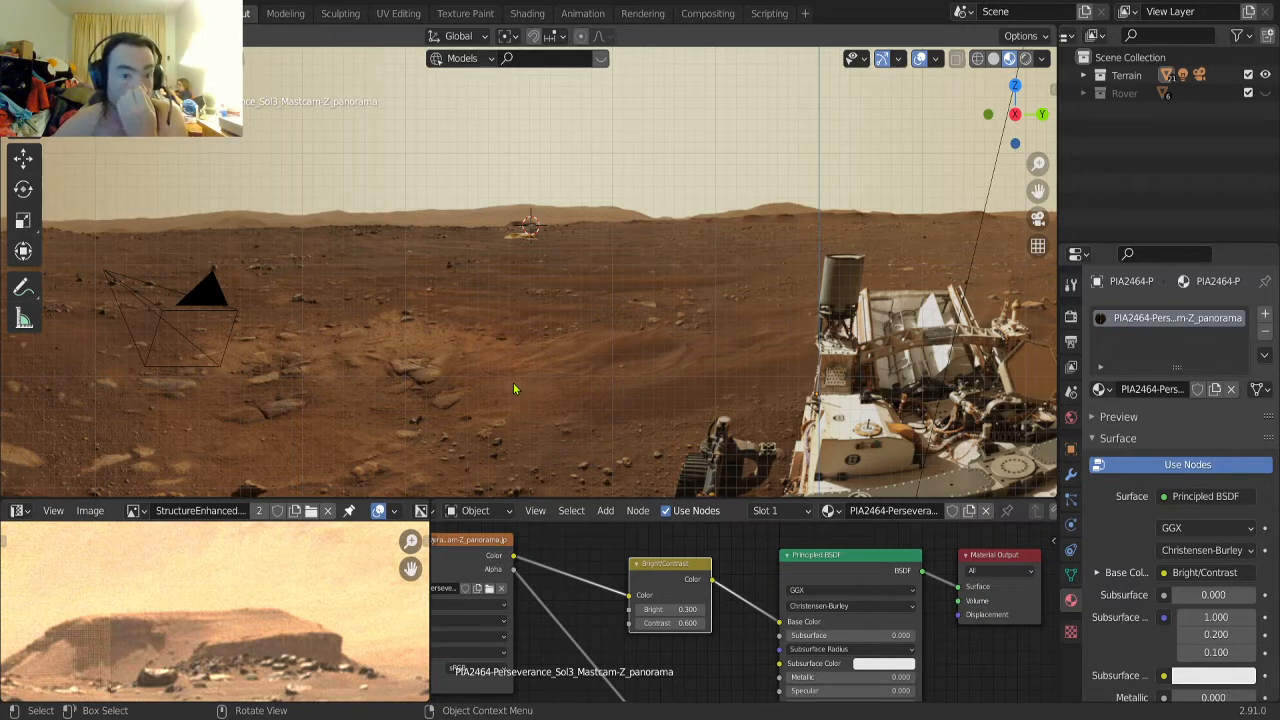
Select the large structure model and view it from its side end
scroll(512, 382, "up", 10)
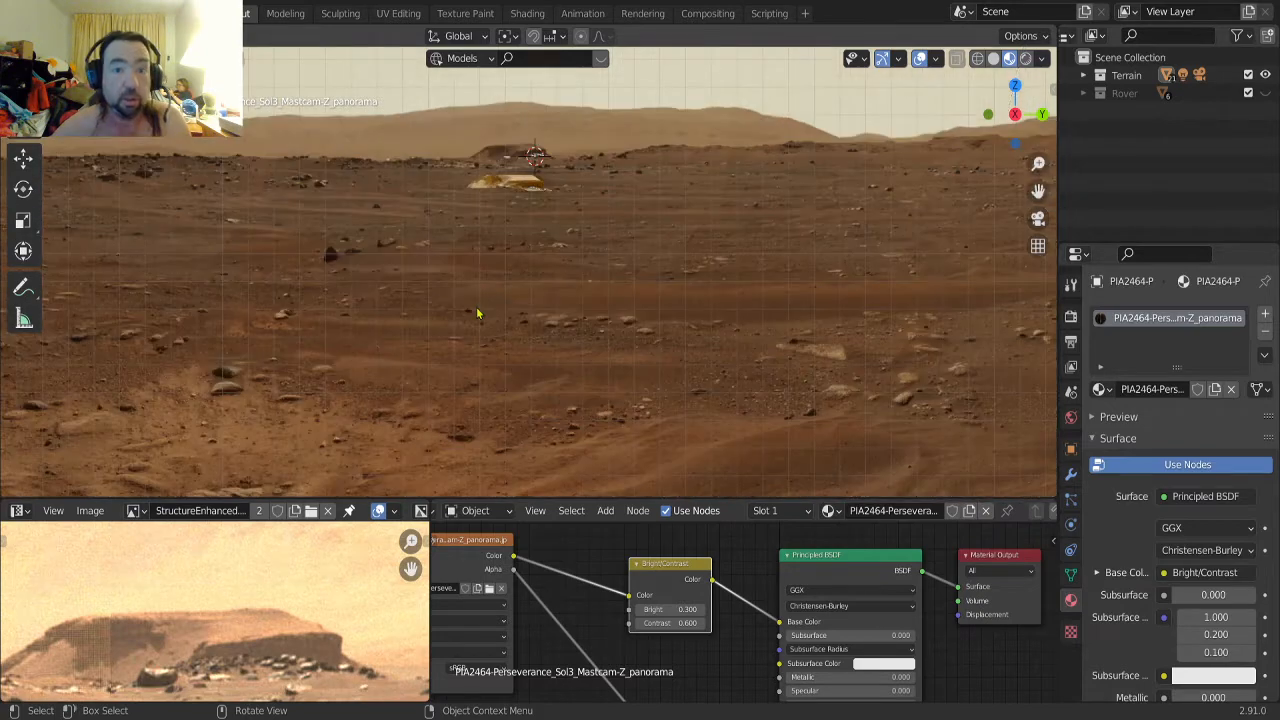
middle_click_drag(503, 195, 547, 369, "shift")
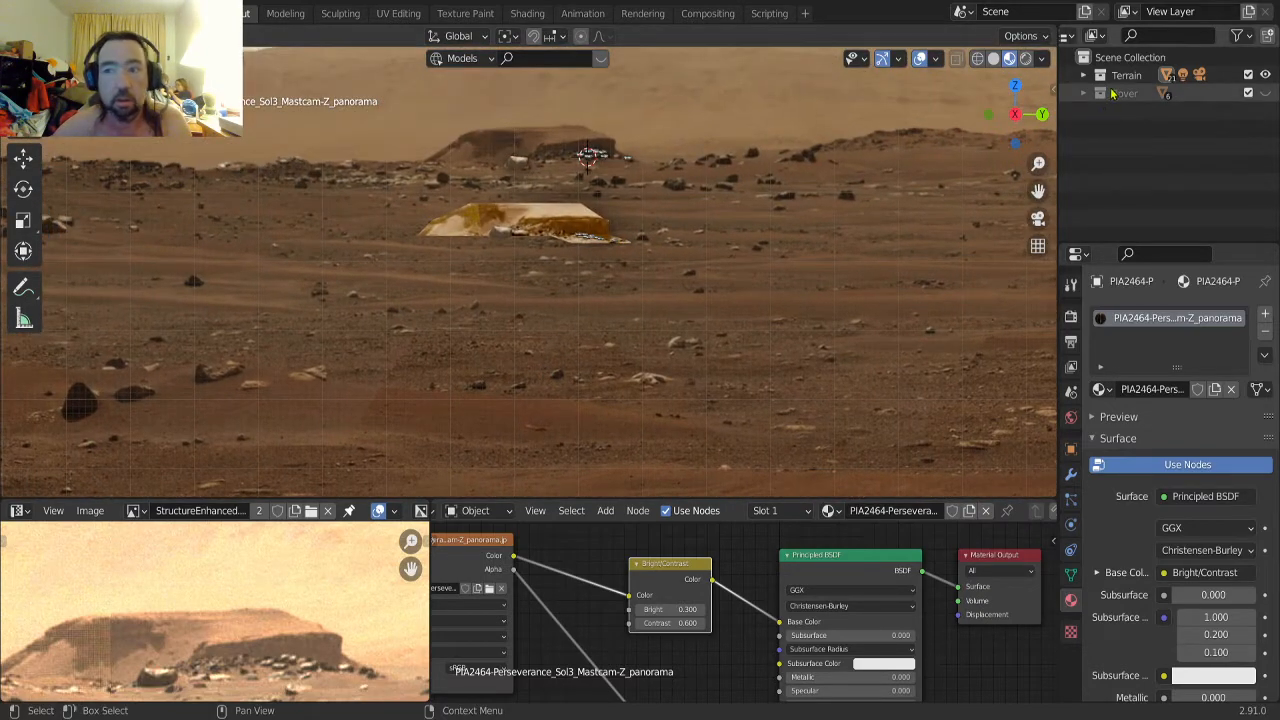
scroll(715, 270, "up", 6)
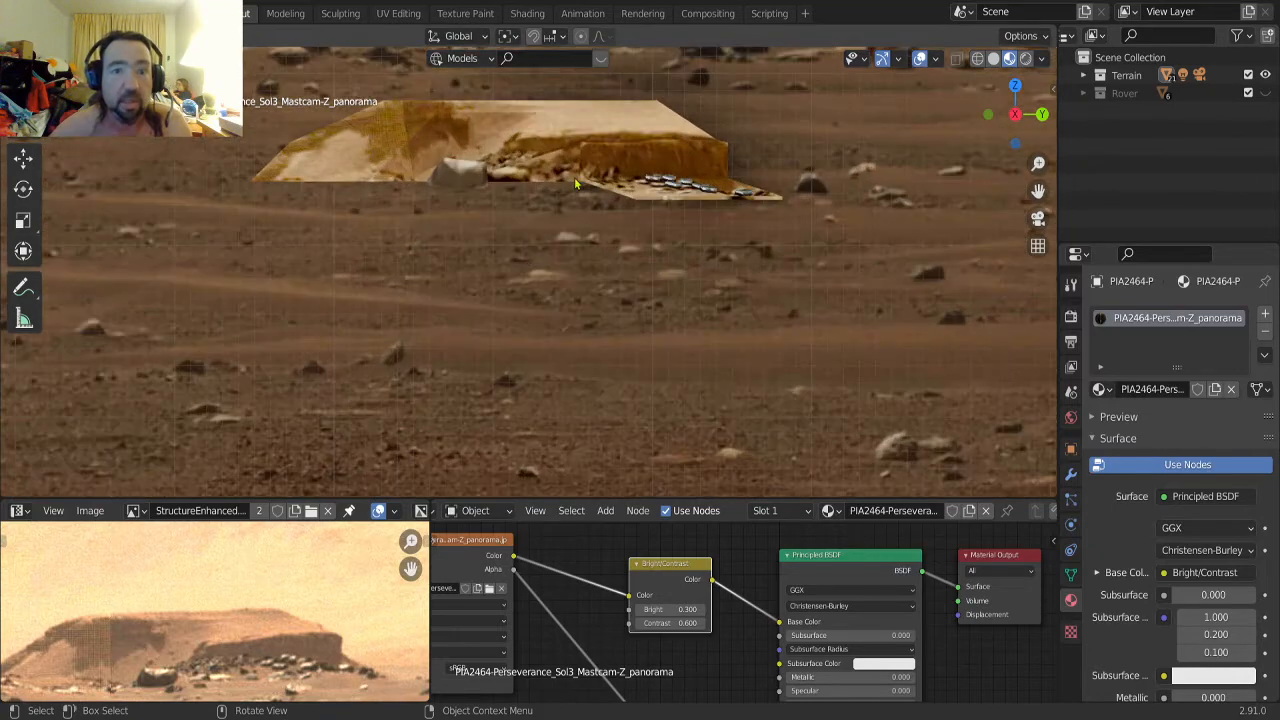
middle_click_drag(570, 160, 556, 276, "shift")
left_click(636, 252)
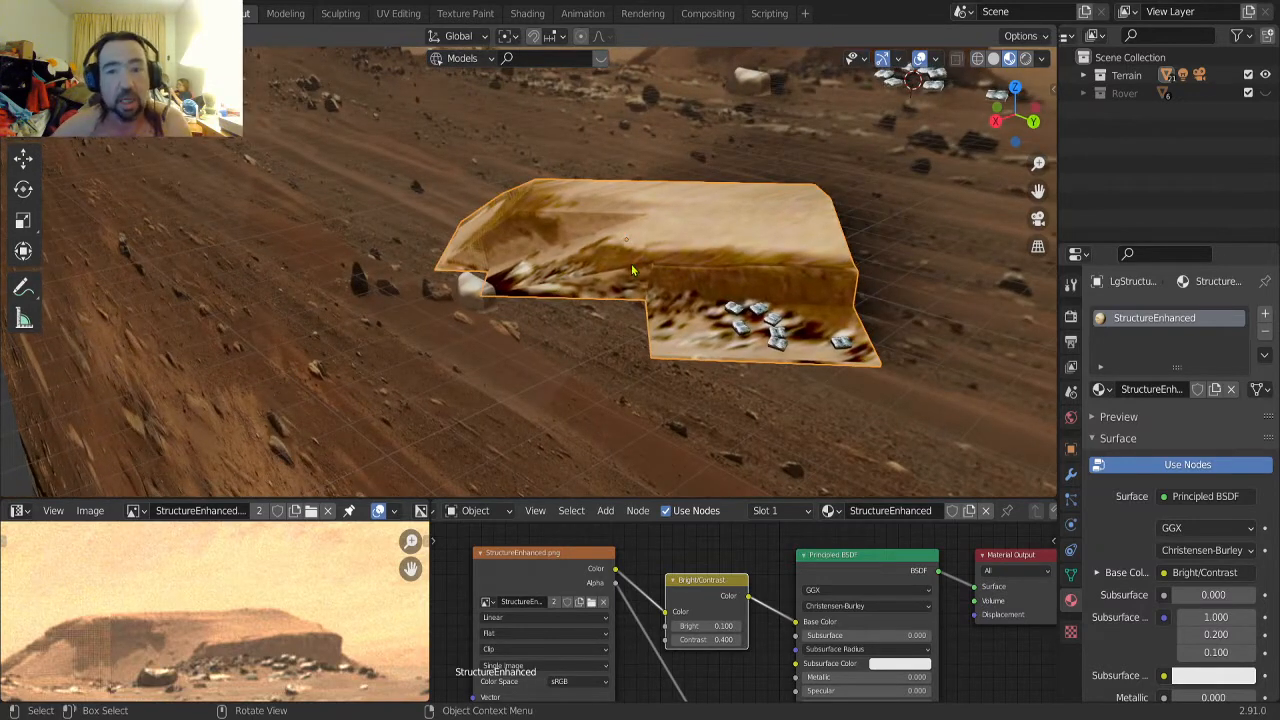
middle_click_drag(700, 282, 610, 282)
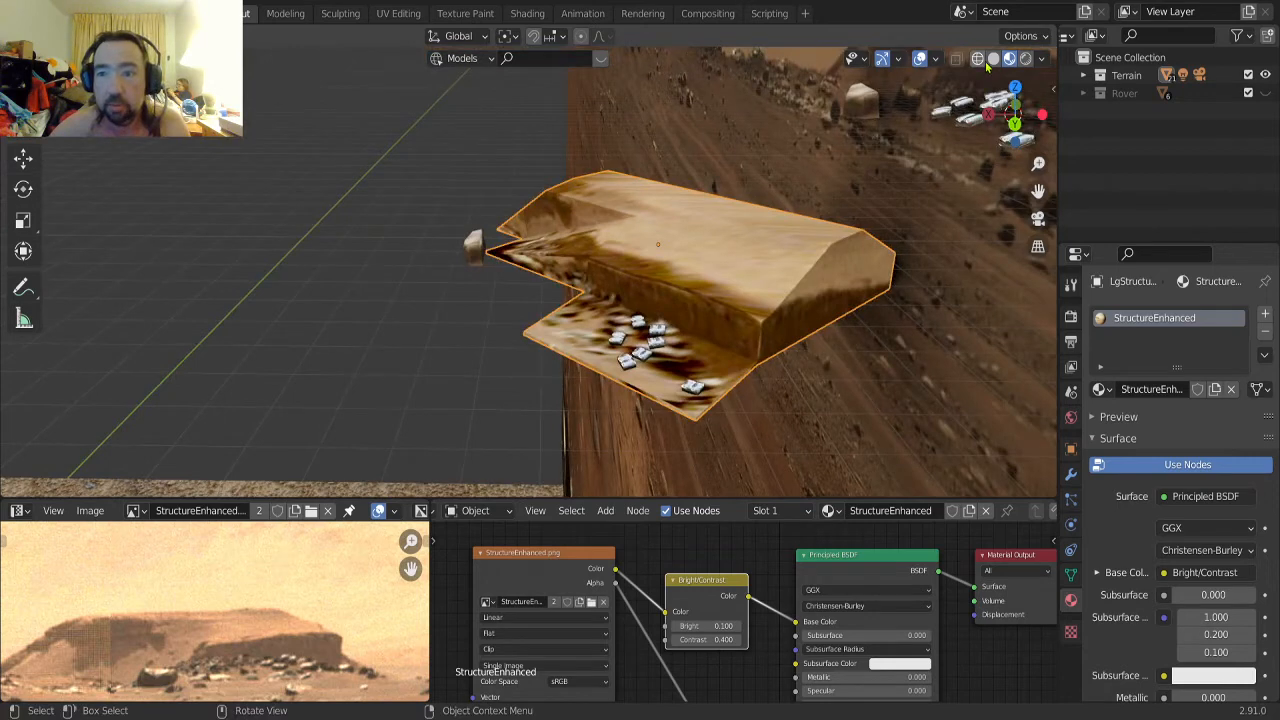
Switch the viewport to Solid shading and inspect the structure's geometry around the rectangular opening and the front rock
left_click(988, 60)
middle_click_drag(762, 347, 967, 327)
scroll(846, 323, "up", 6)
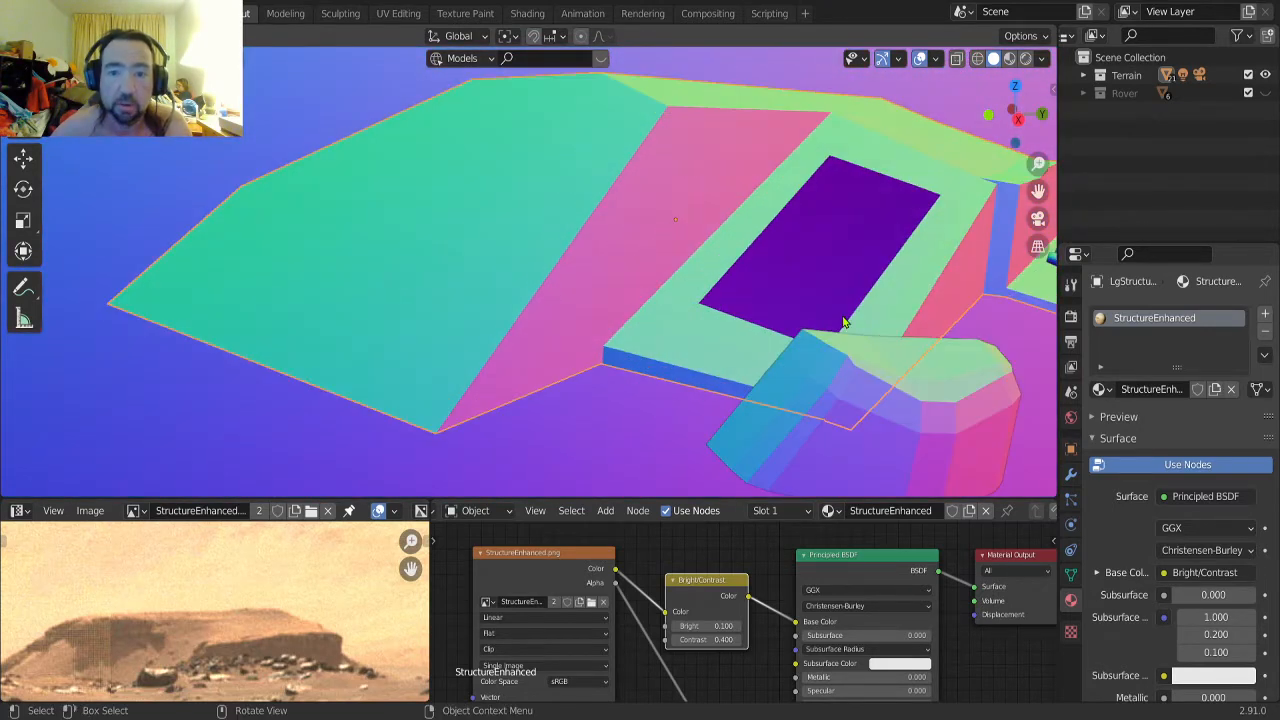
scroll(846, 323, "down", 1)
middle_click_drag(855, 318, 810, 310)
scroll(819, 311, "down", 3)
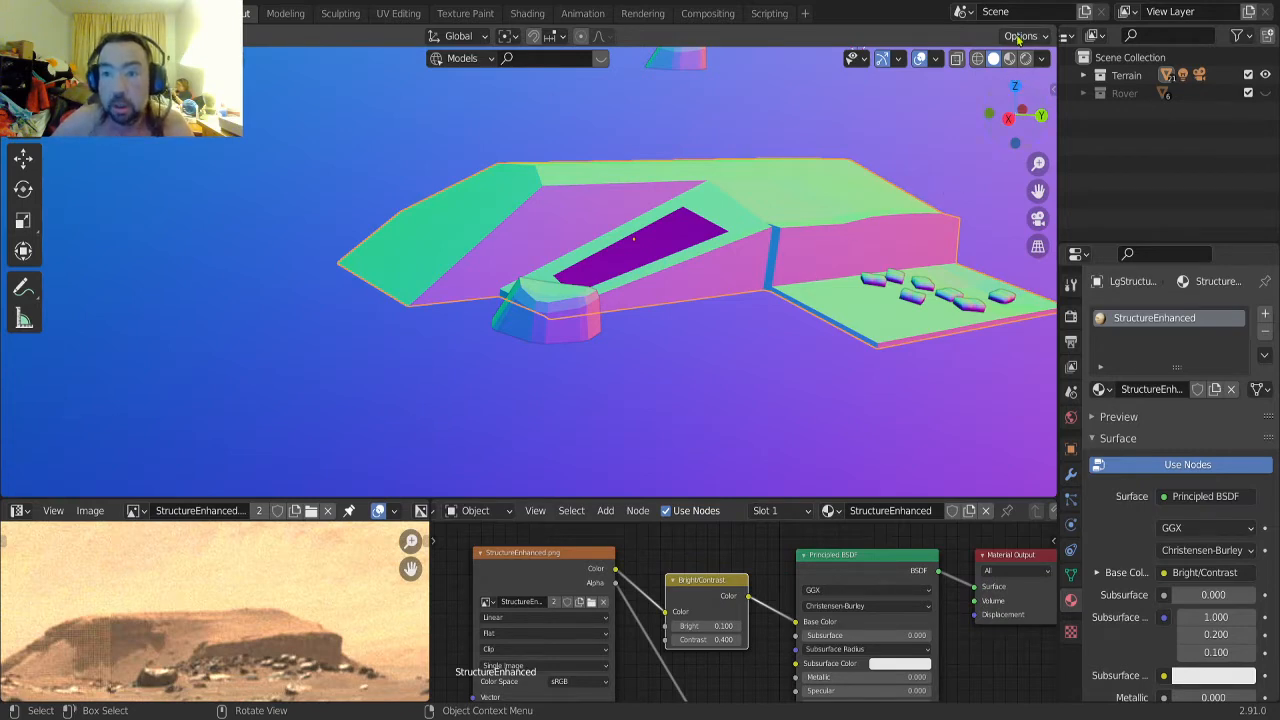
Switch the viewport to Material Preview shading and examine the texture on the structure's front and top surfaces
left_click(1009, 58)
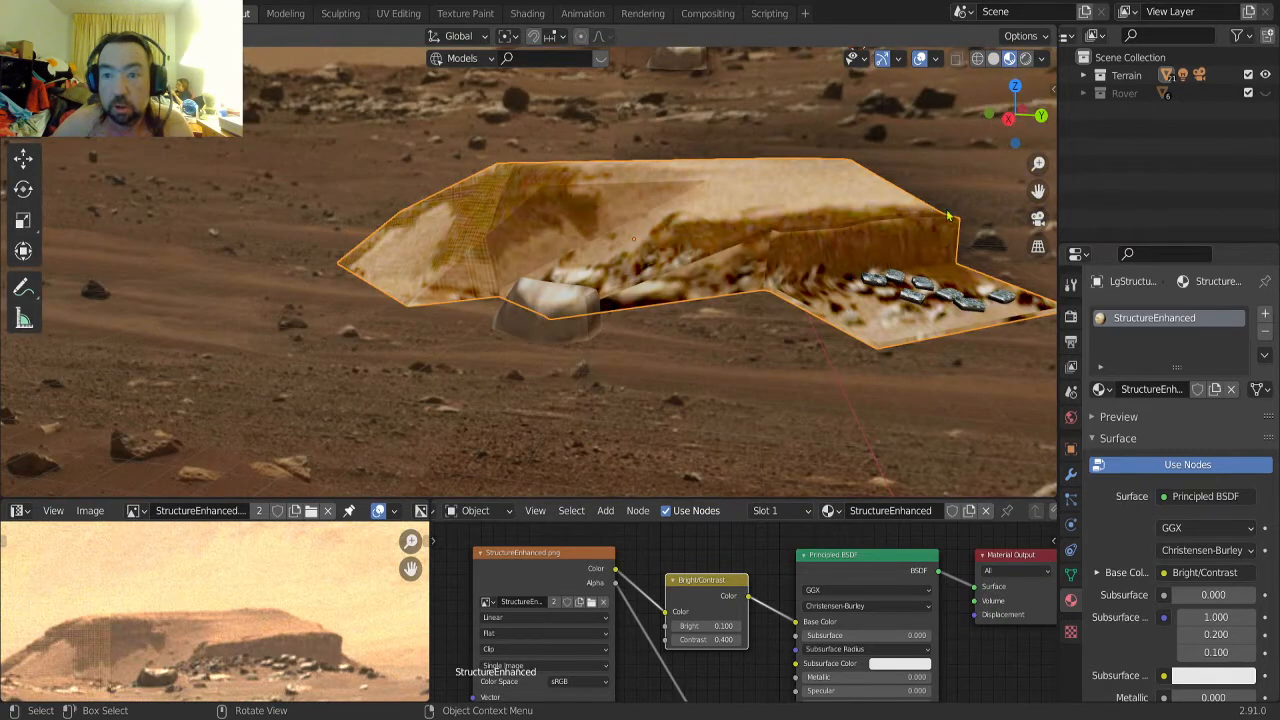
middle_click_drag(864, 336, 598, 388)
scroll(801, 315, "up", 4)
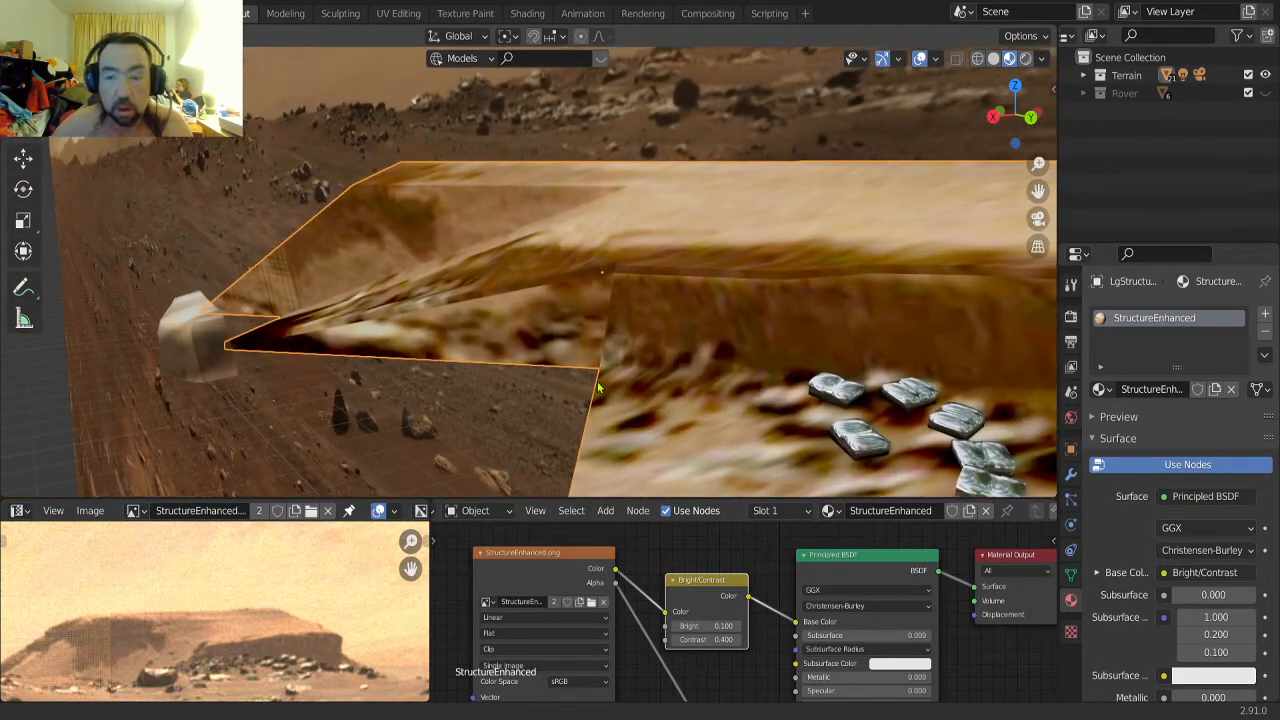
middle_click_drag(640, 244, 584, 369, "shift")
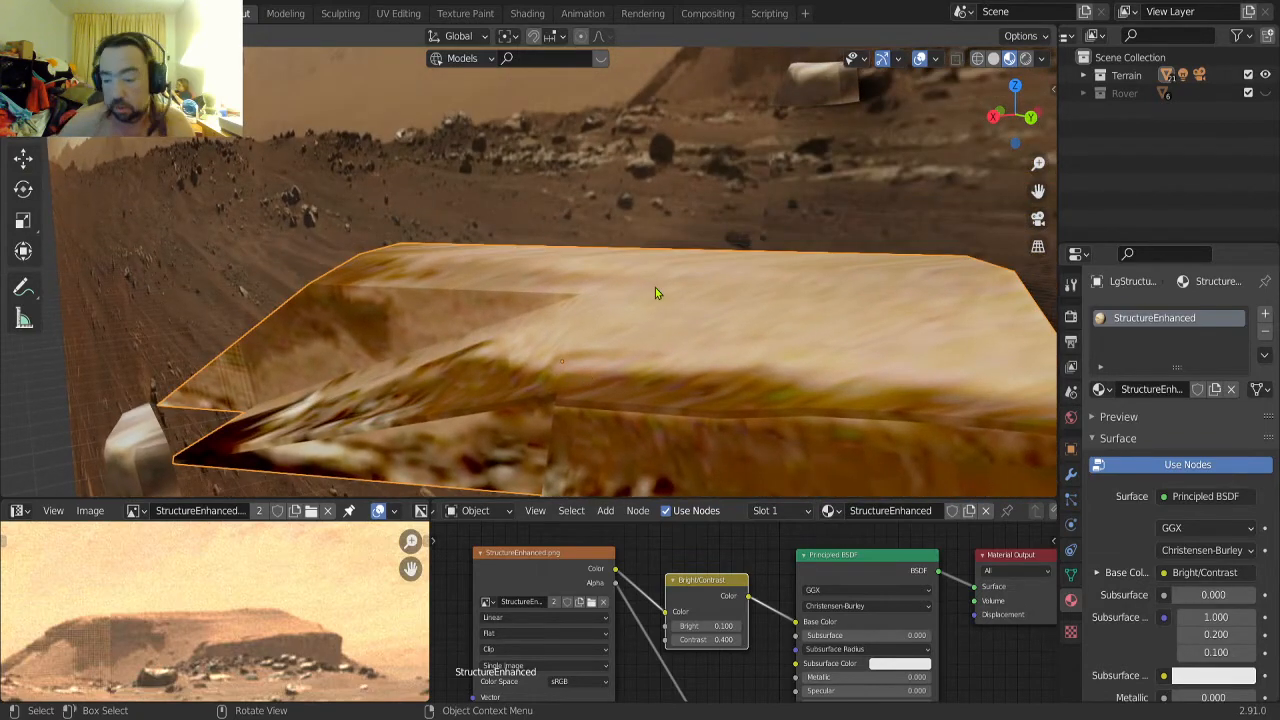
From the side view, select all seven shiny metallic vehicle models in front of the panorama's structure, including the isolated one
key("KP_3")
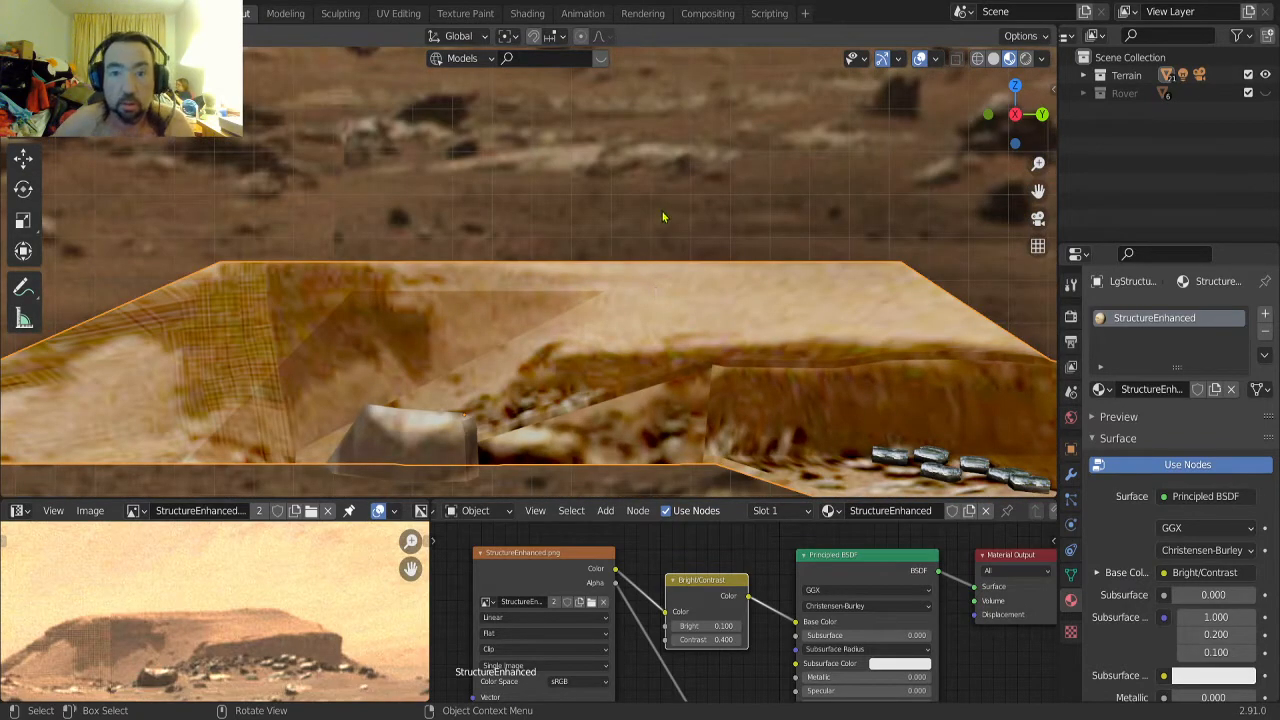
middle_click_drag(662, 211, 348, 59, "shift")
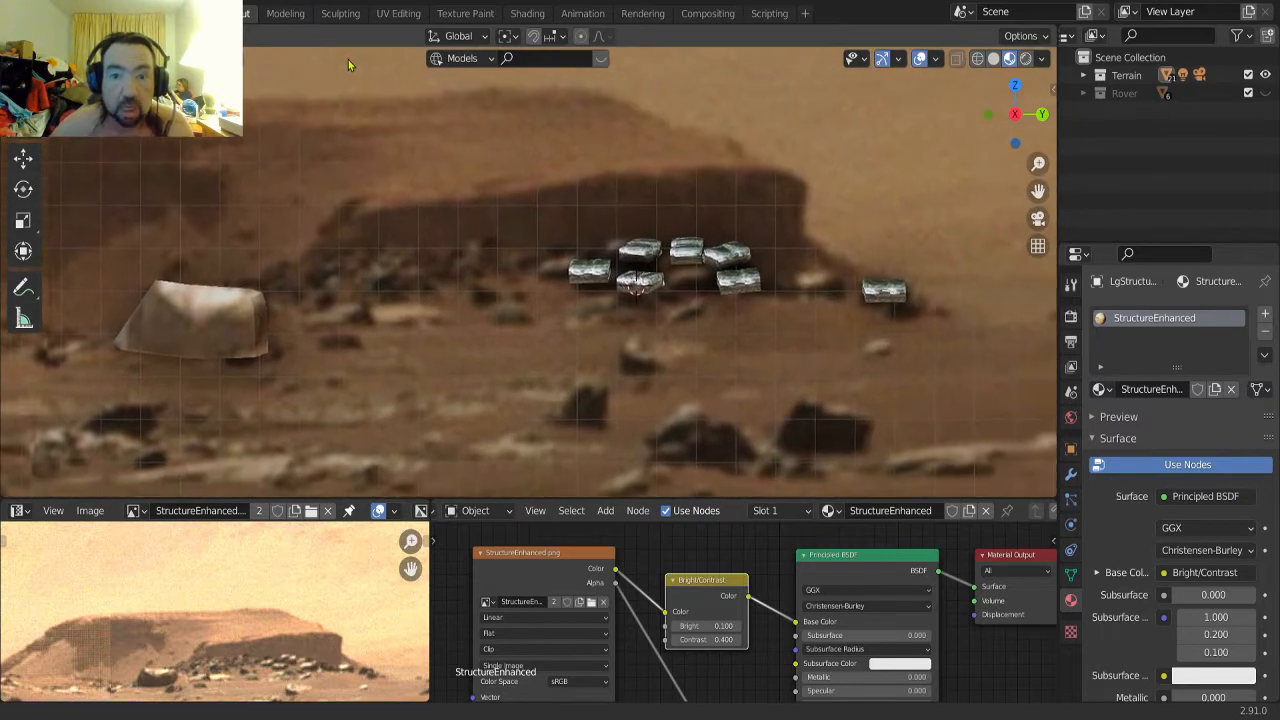
scroll(650, 314, "up", 2)
left_click(627, 267)
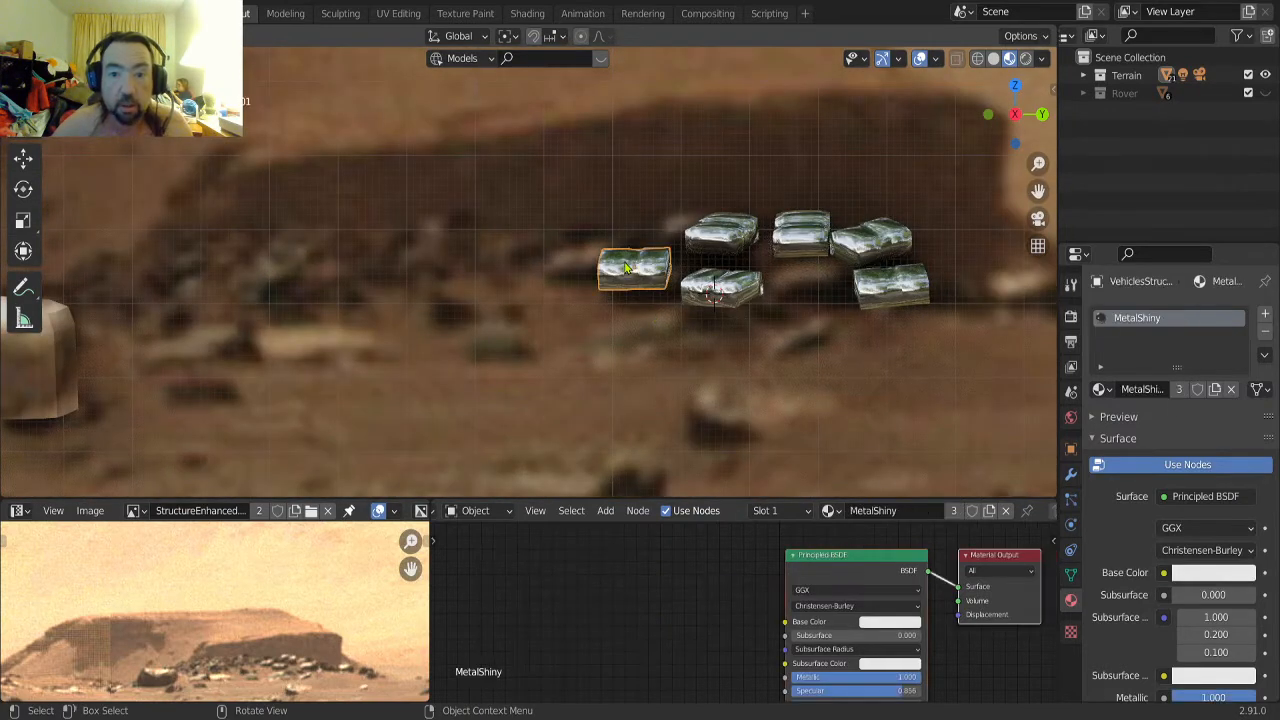
left_click(714, 282, "shift")
left_click(727, 228, "shift")
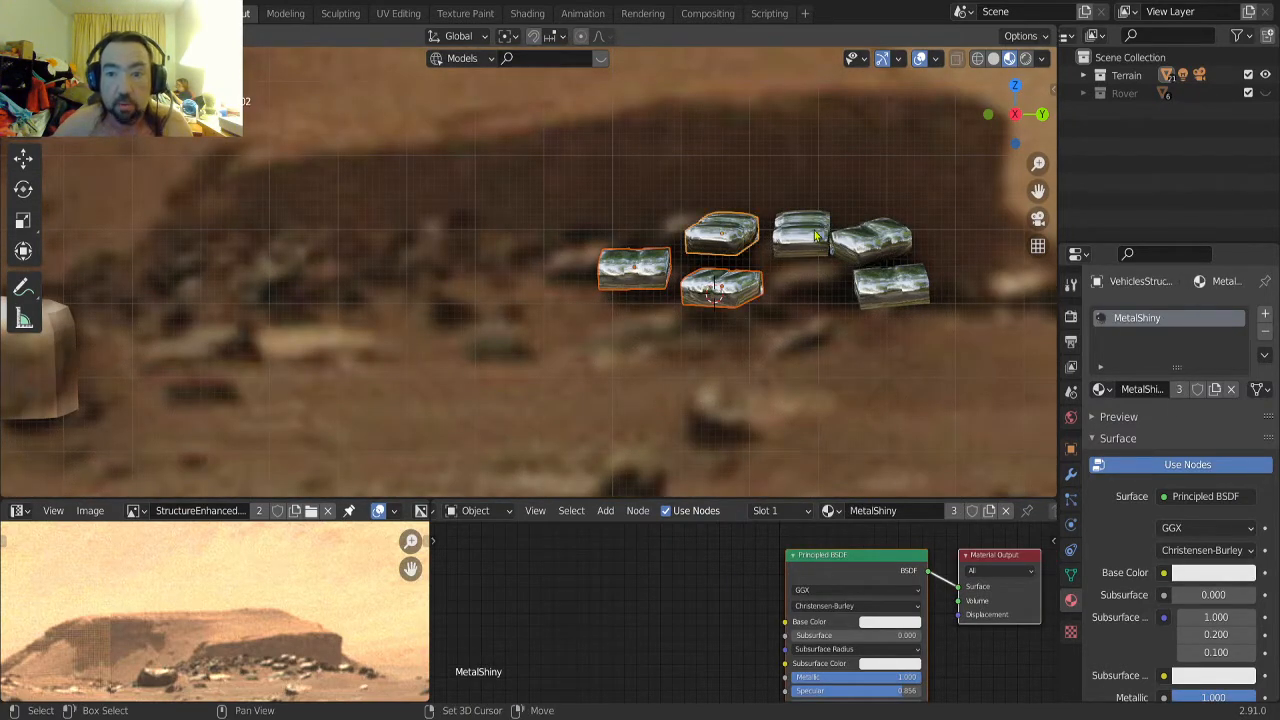
left_click(815, 236, "shift")
left_click(858, 244, "shift")
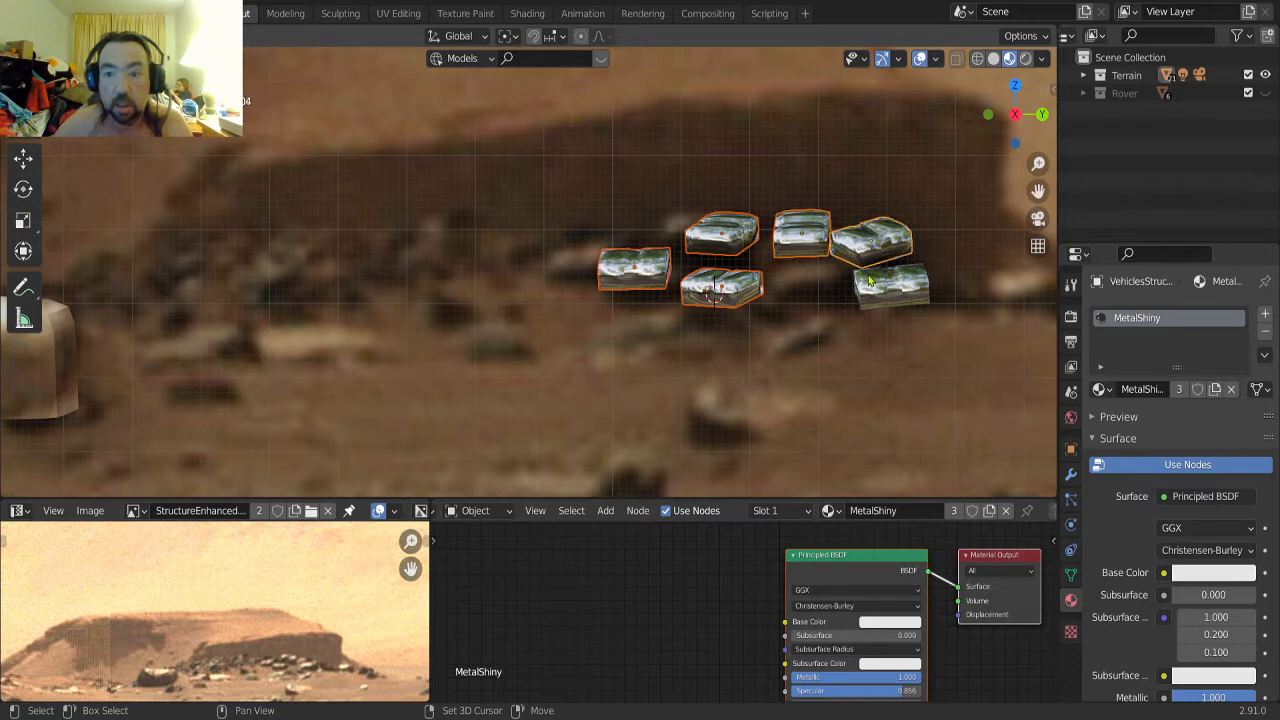
left_click(870, 282, "shift")
middle_click_drag(870, 282, 600, 262, "shift")
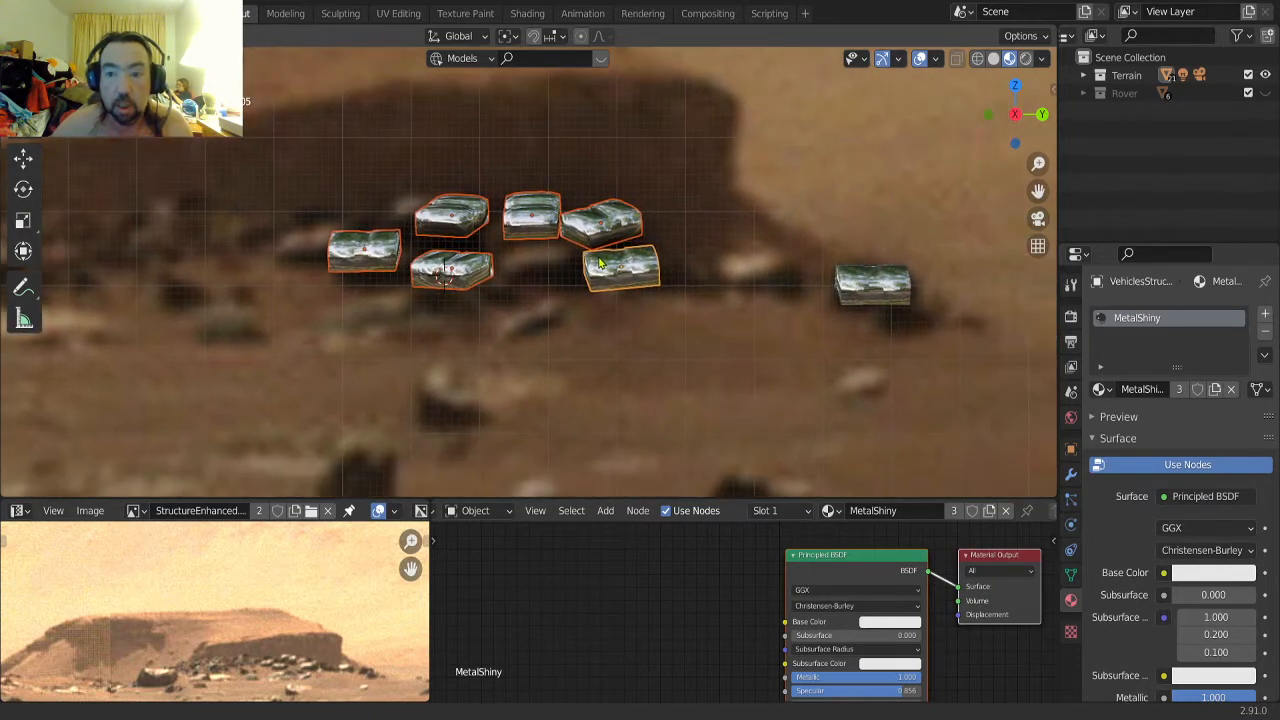
left_click(872, 300, "shift")
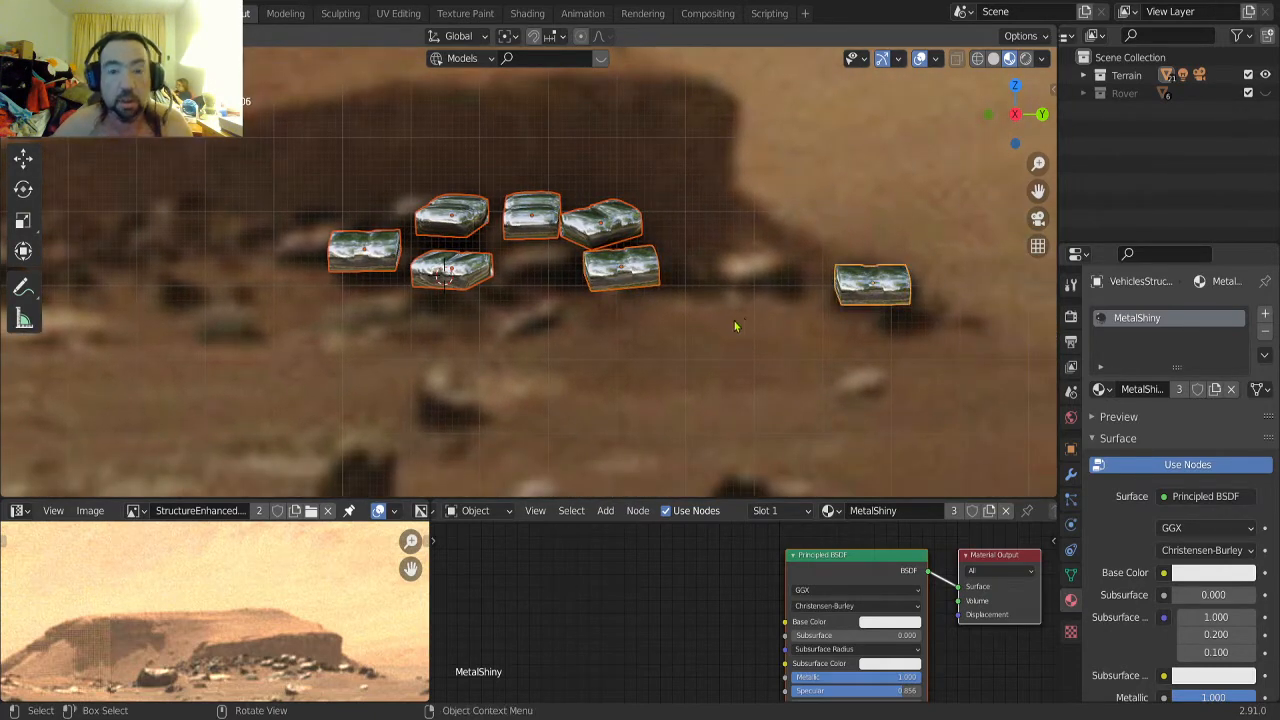
Raise the seven selected vehicle models about 0.022 m along the Z axis
scroll(734, 325, "down", 3)
key("g")
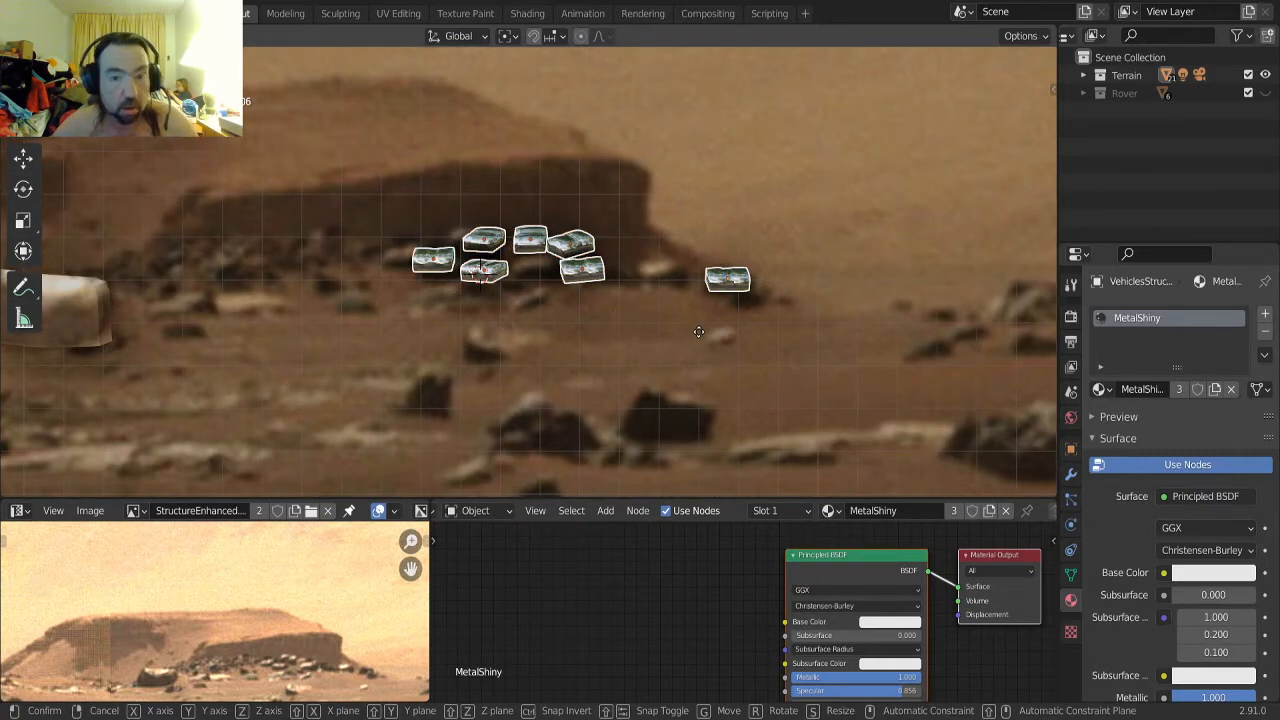
key("z")
left_click(674, 259)
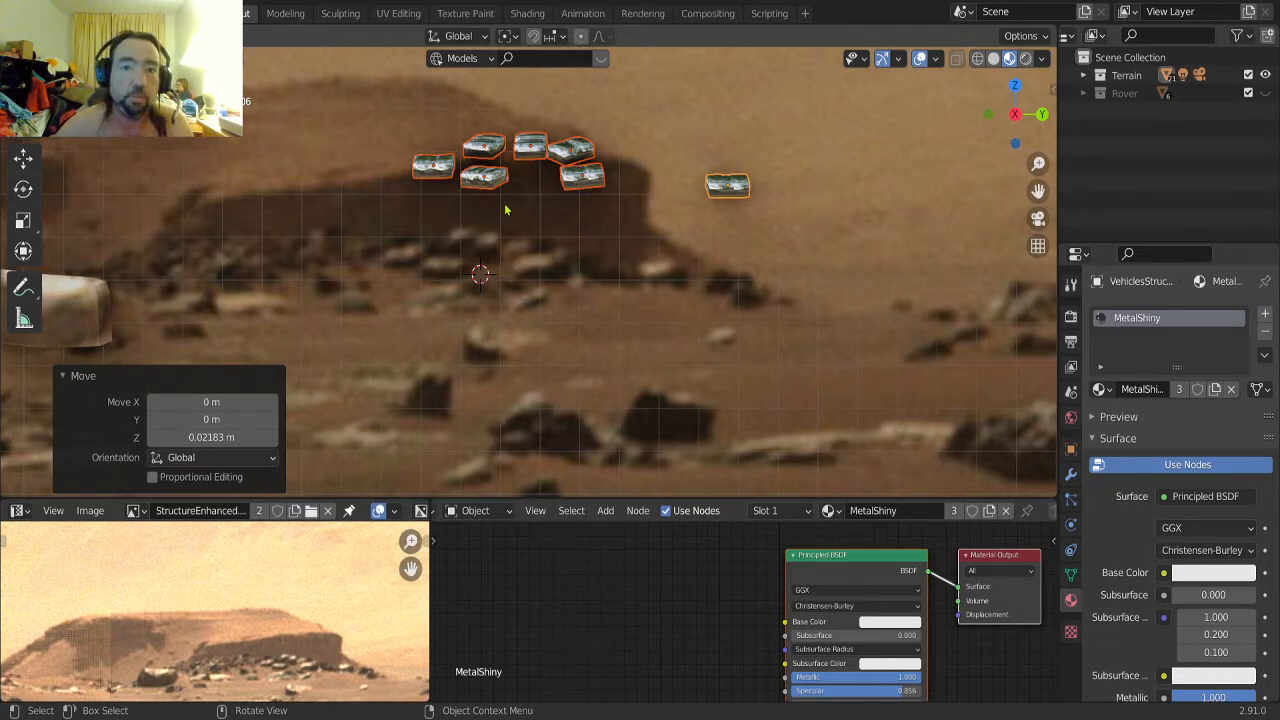
Examine the raised vehicle models from above and from the side, and undo their vertical move
middle_click_drag(515, 195, 526, 261)
scroll(526, 239, "down", 3)
scroll(510, 240, "up", 6)
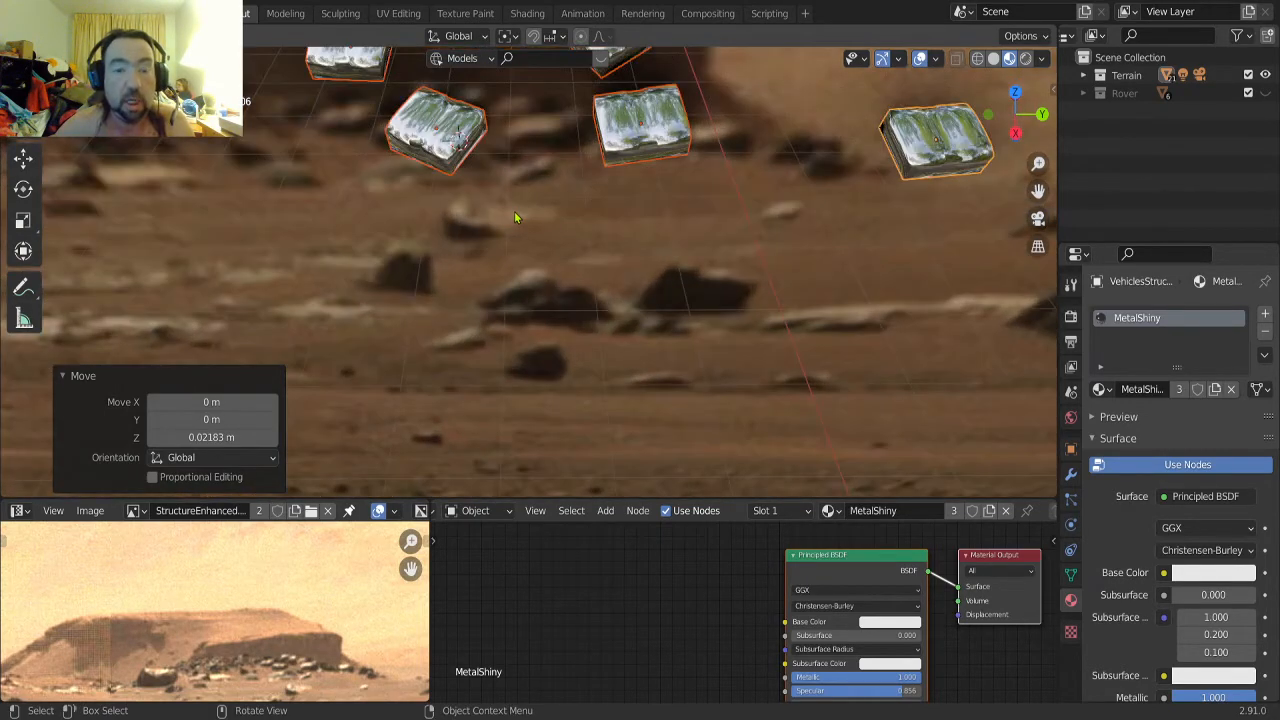
middle_click_drag(514, 211, 539, 365)
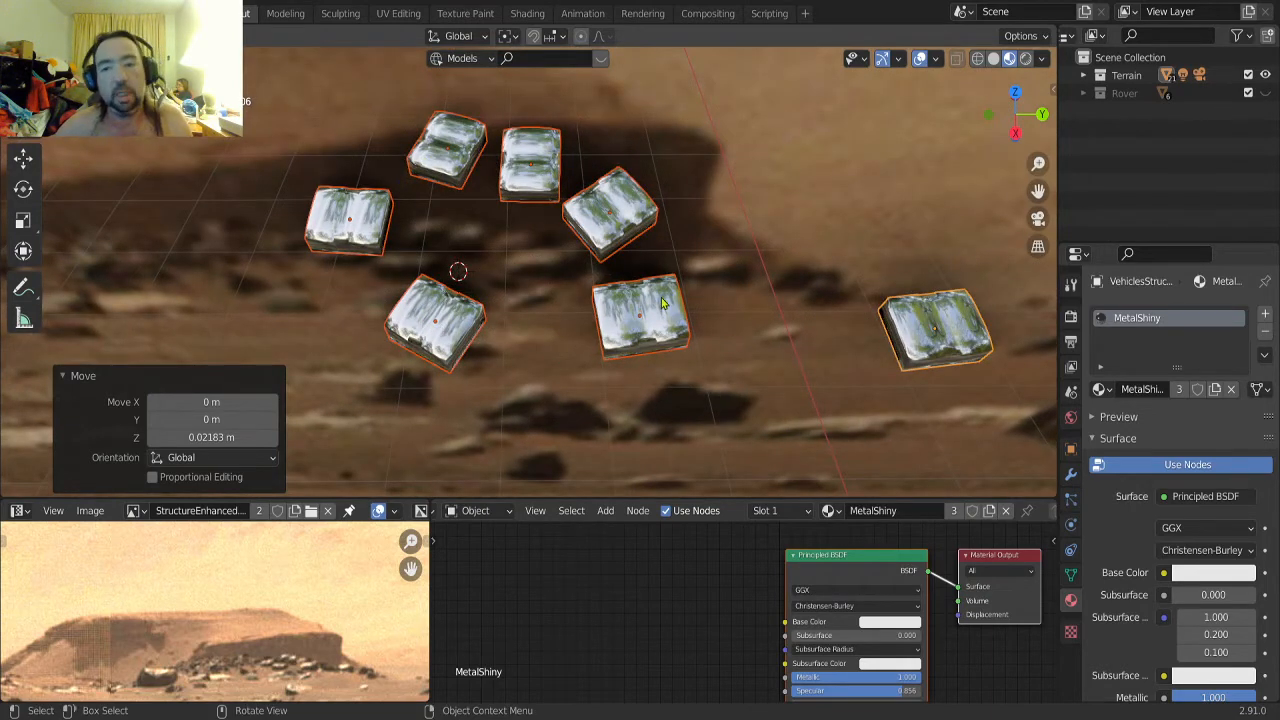
scroll(661, 303, "down", 5)
middle_click_drag(660, 300, 647, 283)
key("KP_3")
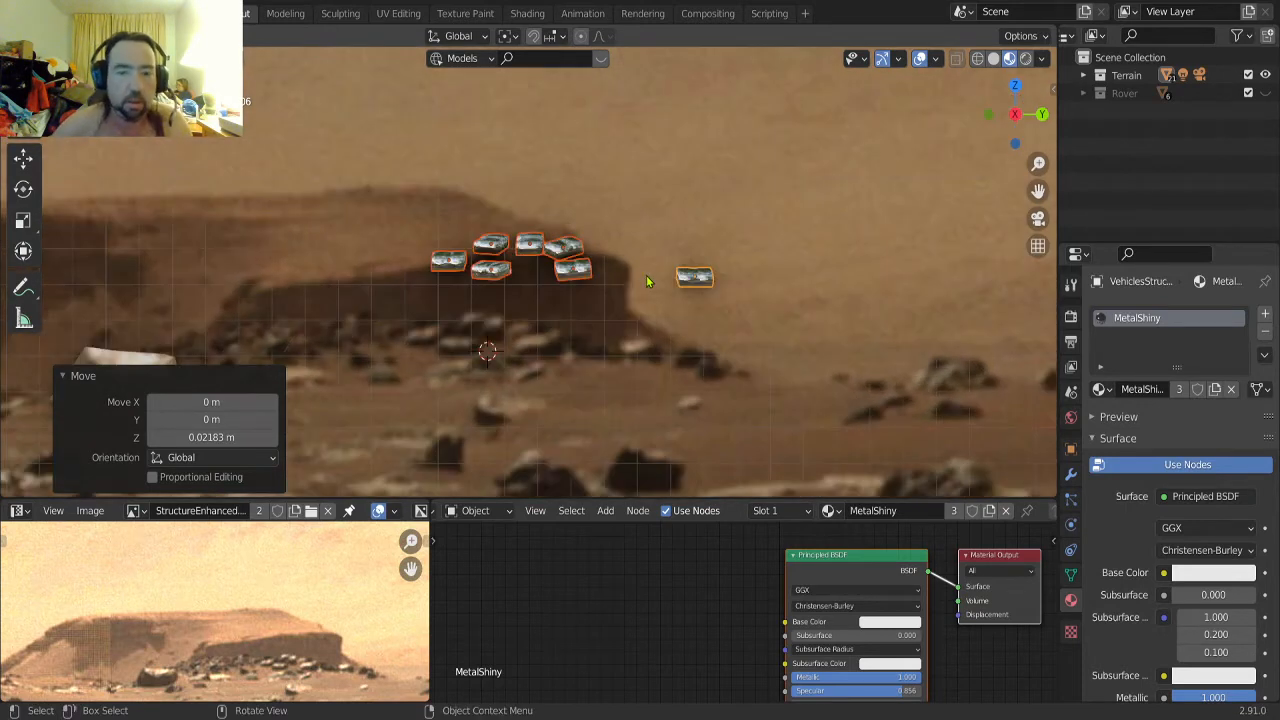
key("ctrl+z")
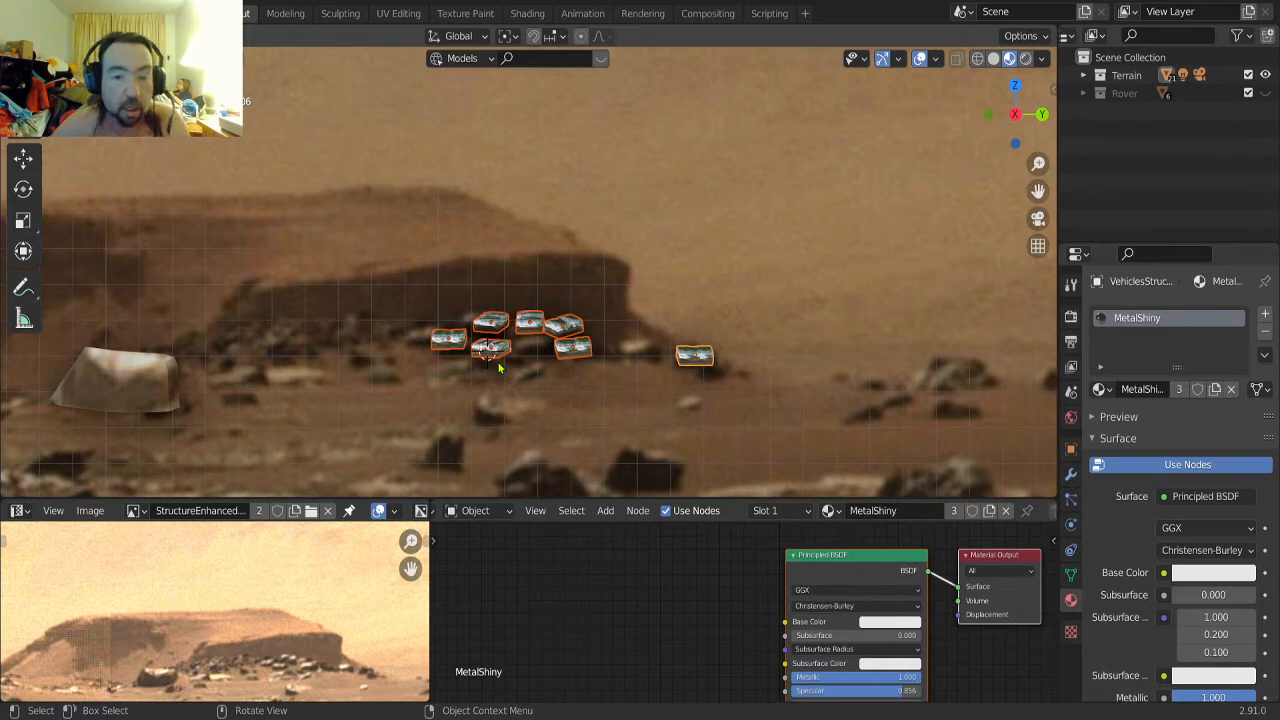
Examine the vehicle models up close and compare their placement with the rocks beside the structure in the panorama
scroll(498, 368, "up", 5)
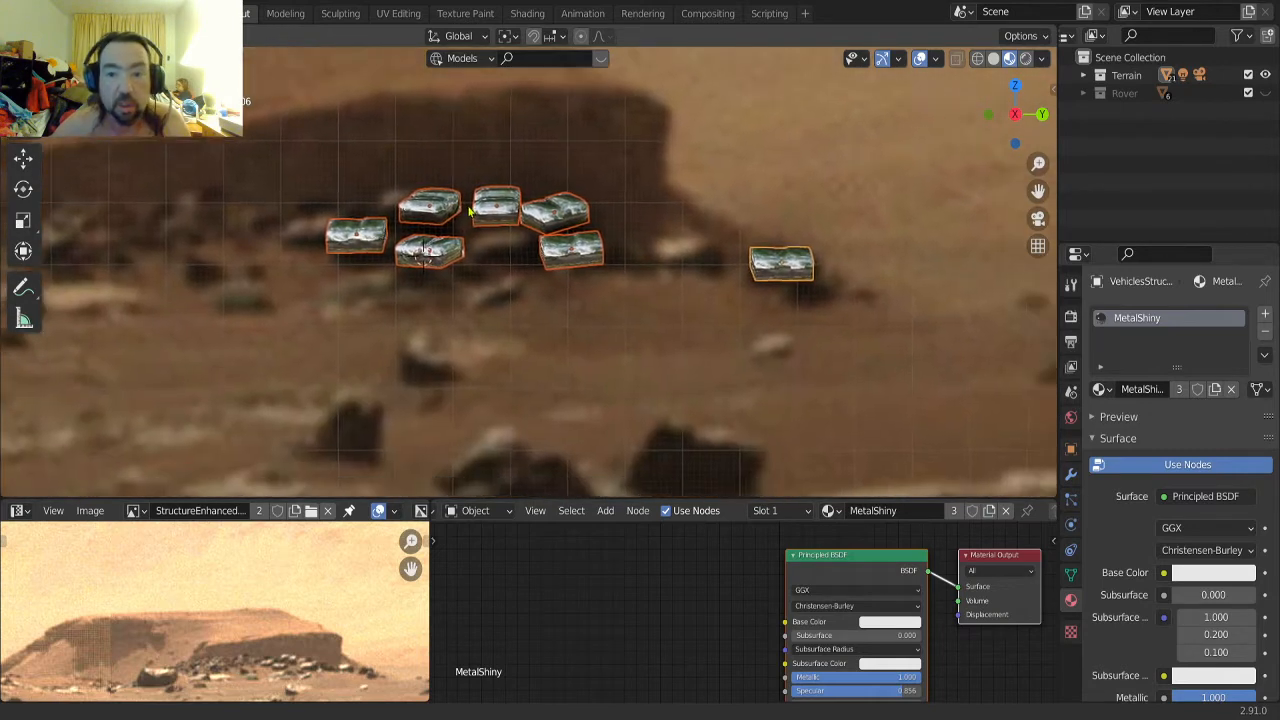
middle_click_drag(470, 212, 456, 219, "shift")
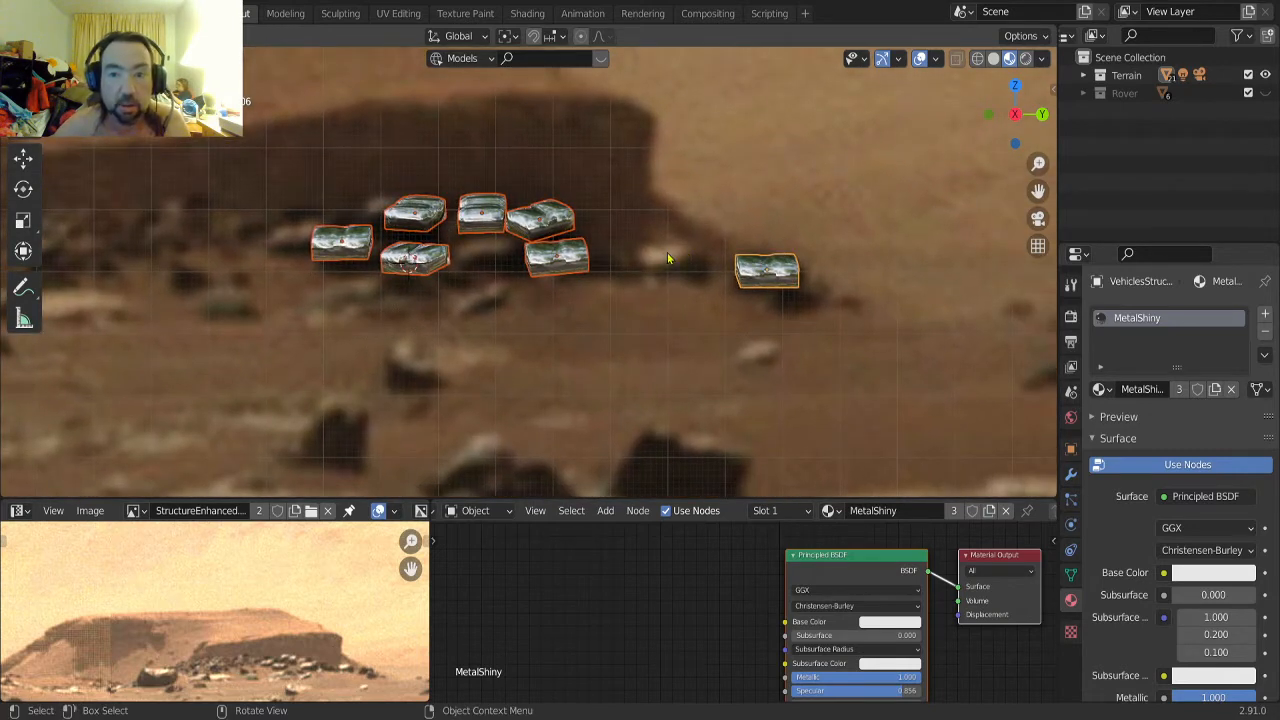
scroll(665, 295, "up", 3)
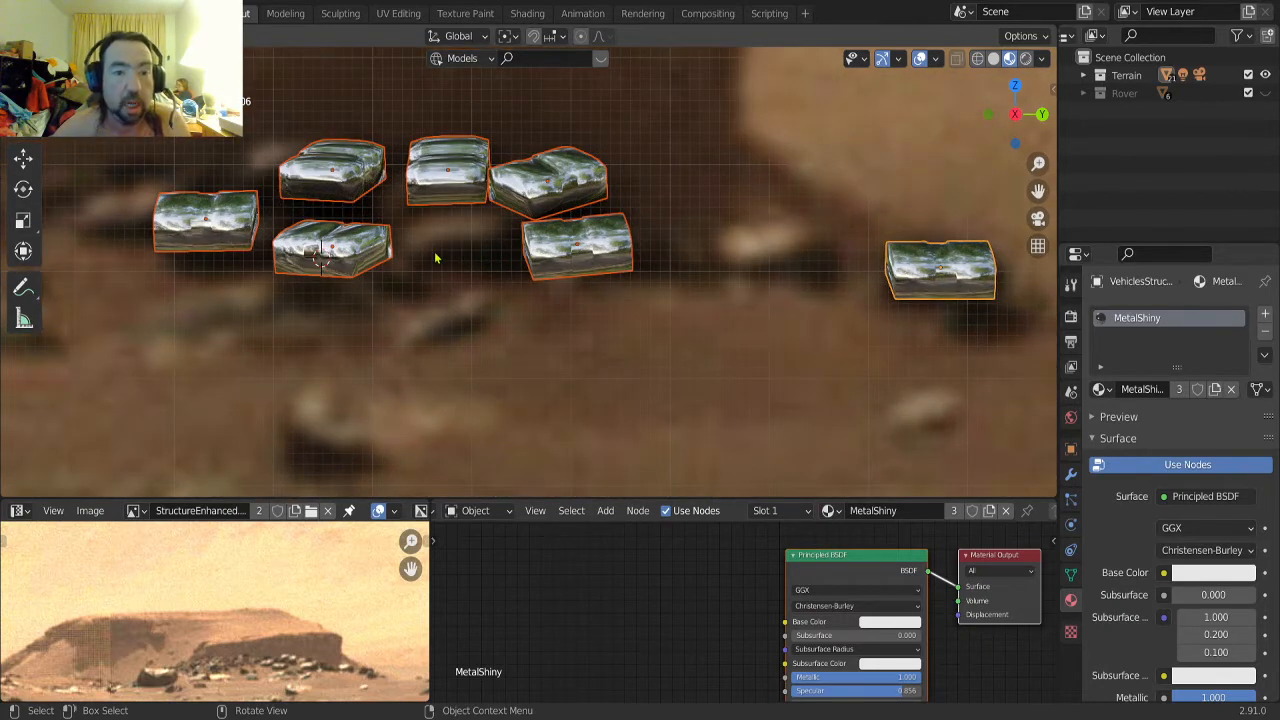
scroll(435, 258, "down", 3)
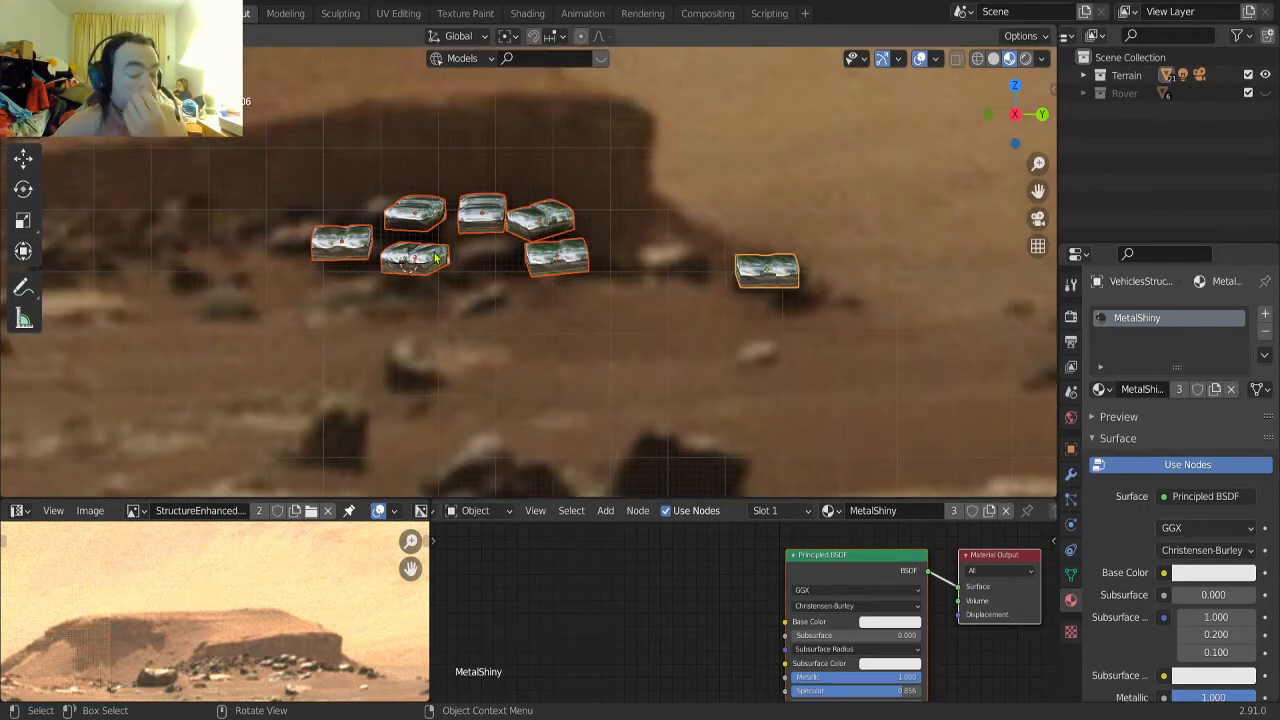
scroll(435, 258, "down", 2)
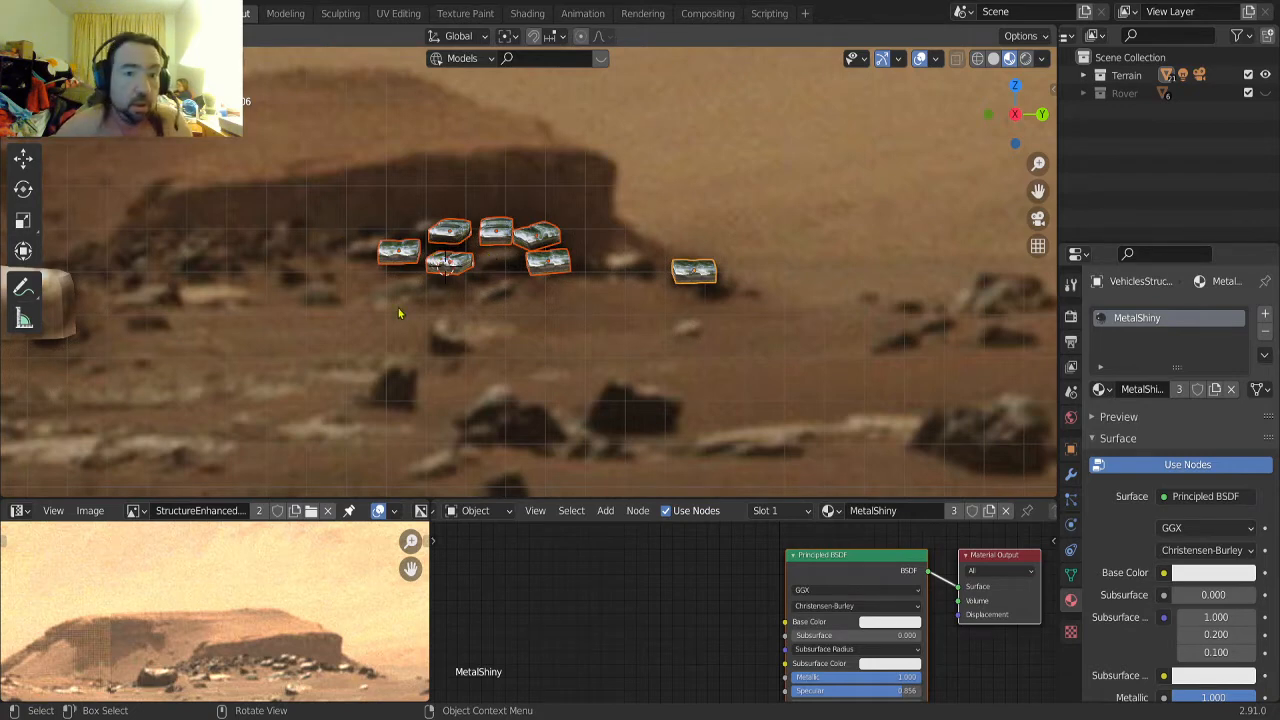
scroll(400, 313, "down", 1)
scroll(436, 262, "down", 1)
Raise the rock model in front of the structure about 0.03 m along the Z axis
middle_click_drag(436, 262, 620, 260, "shift")
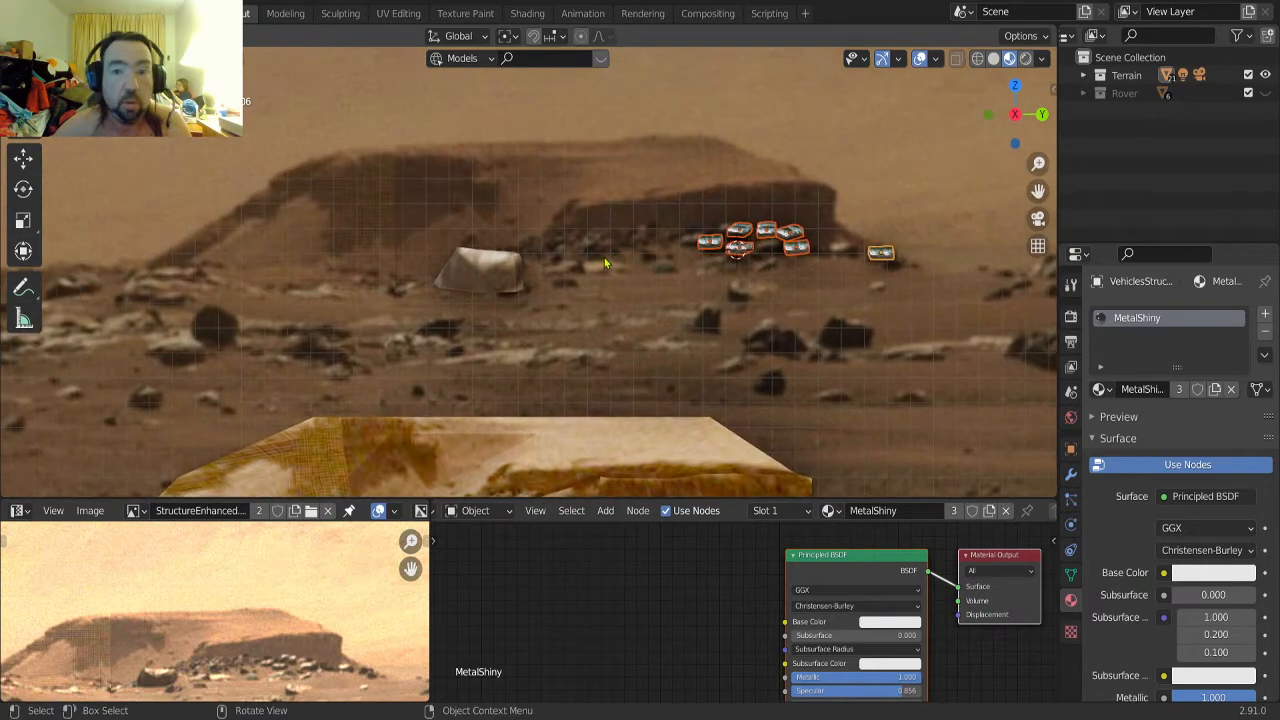
left_click(494, 277)
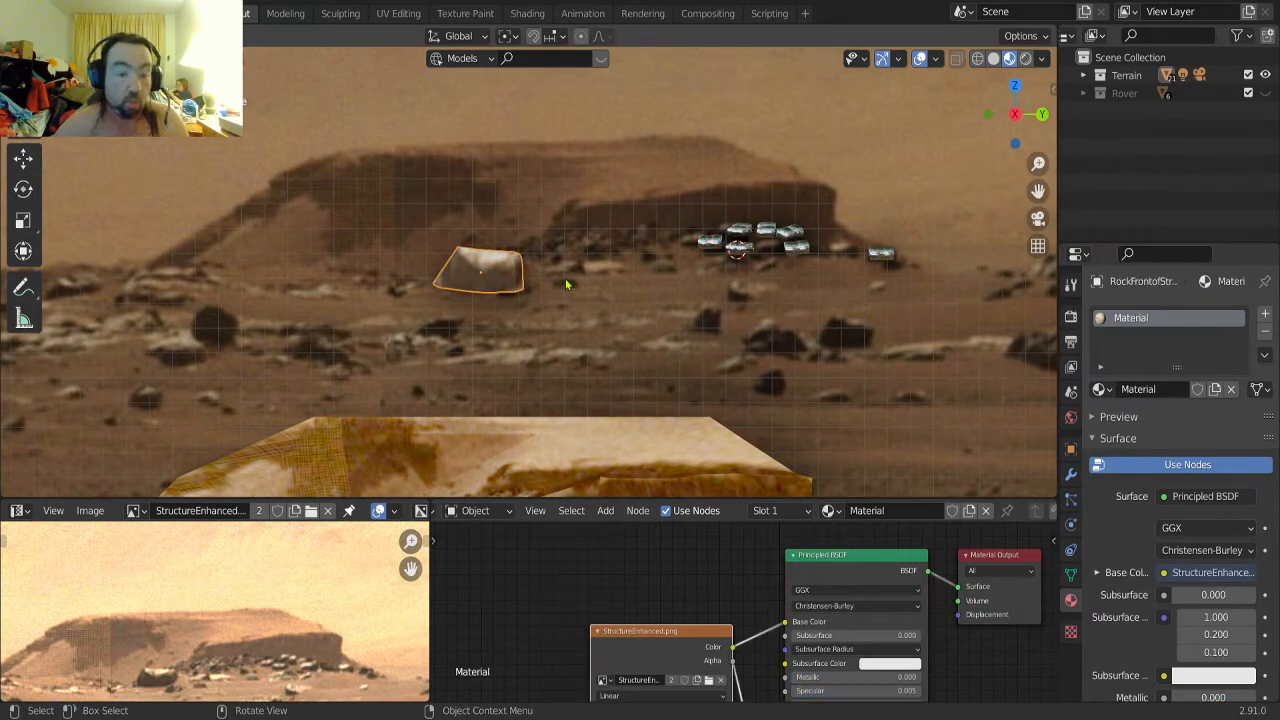
key("g")
key("z")
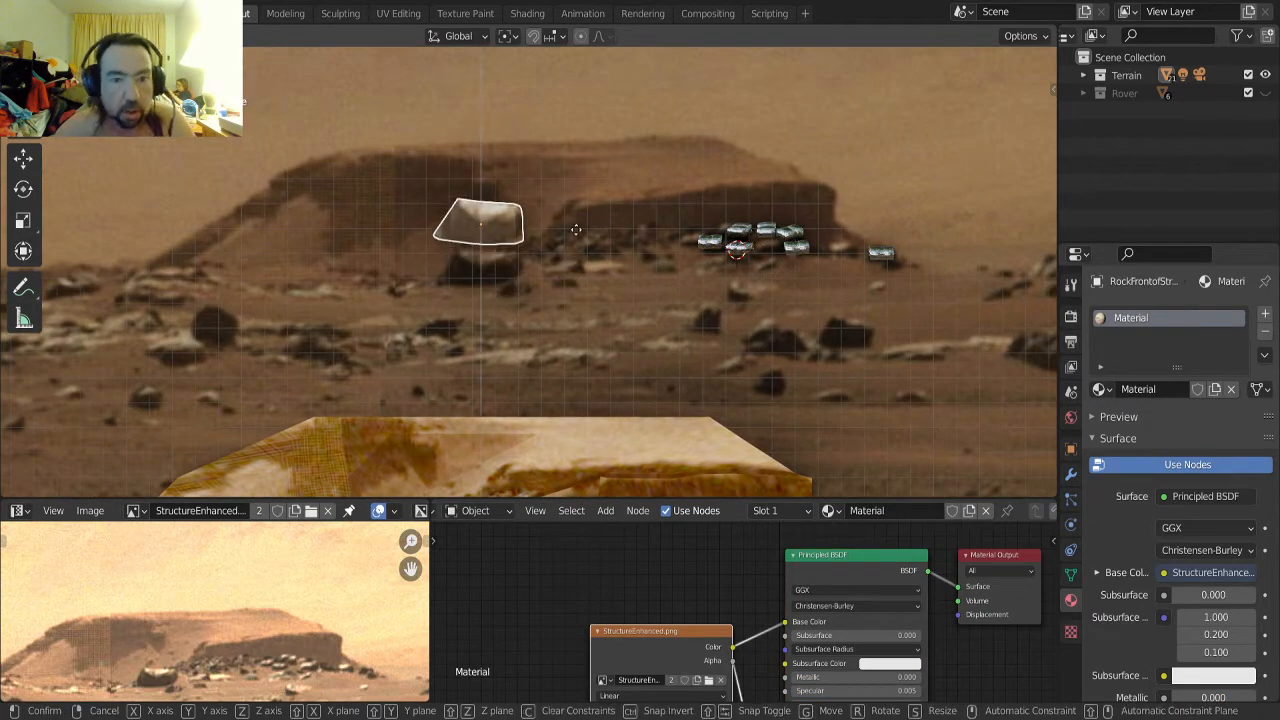
left_click(578, 210)
Compare the raised rock model with the rock in the panorama, including from a slightly higher angle
scroll(500, 285, "up", 4)
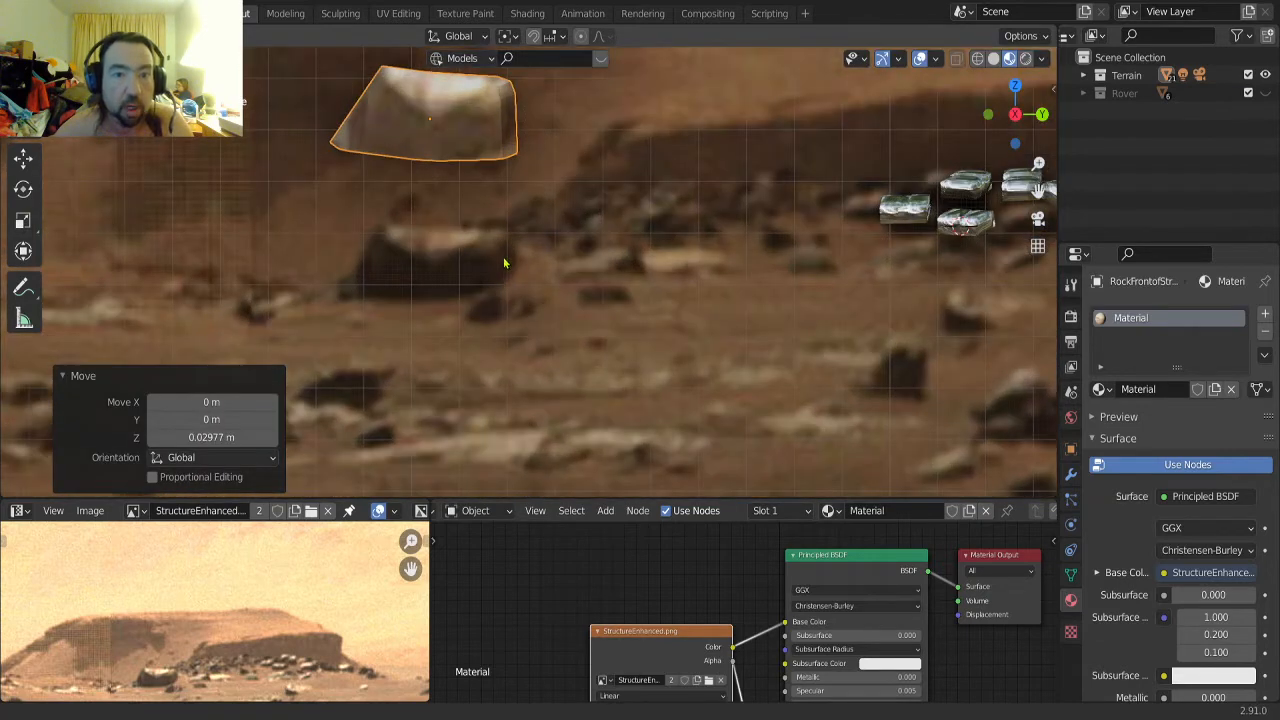
middle_click_drag(503, 262, 676, 325, "shift")
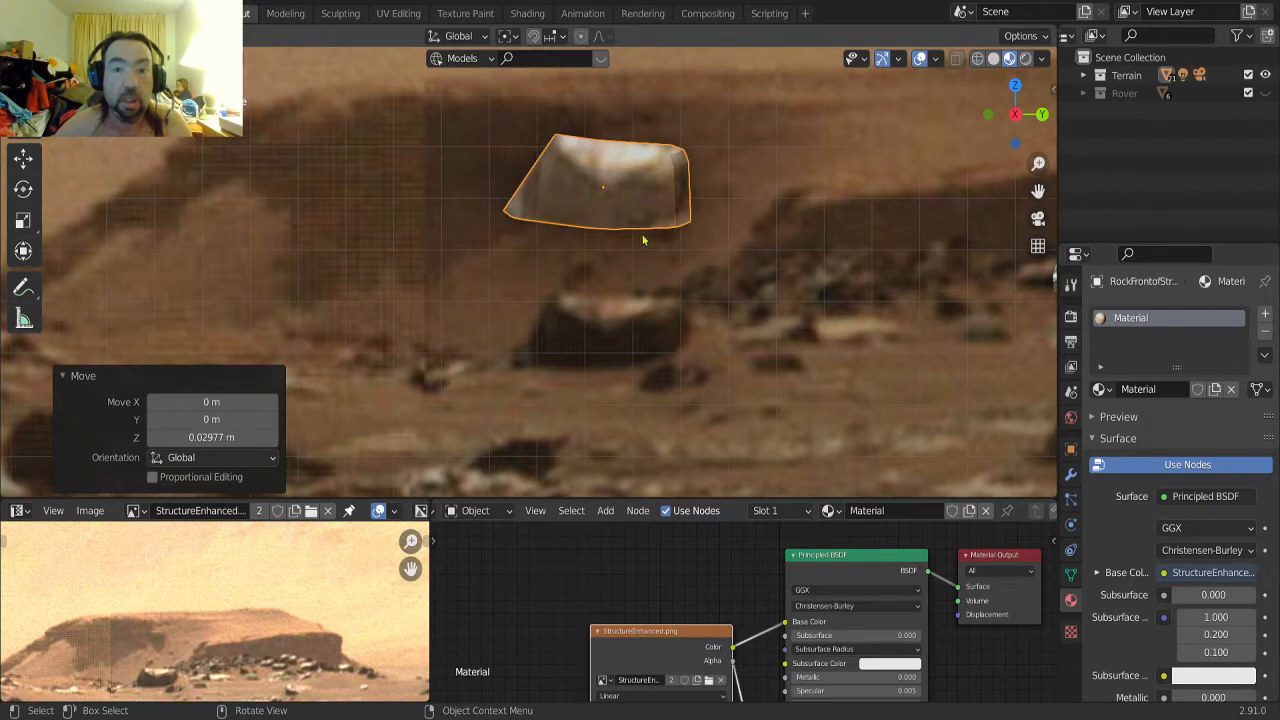
left_click(636, 199)
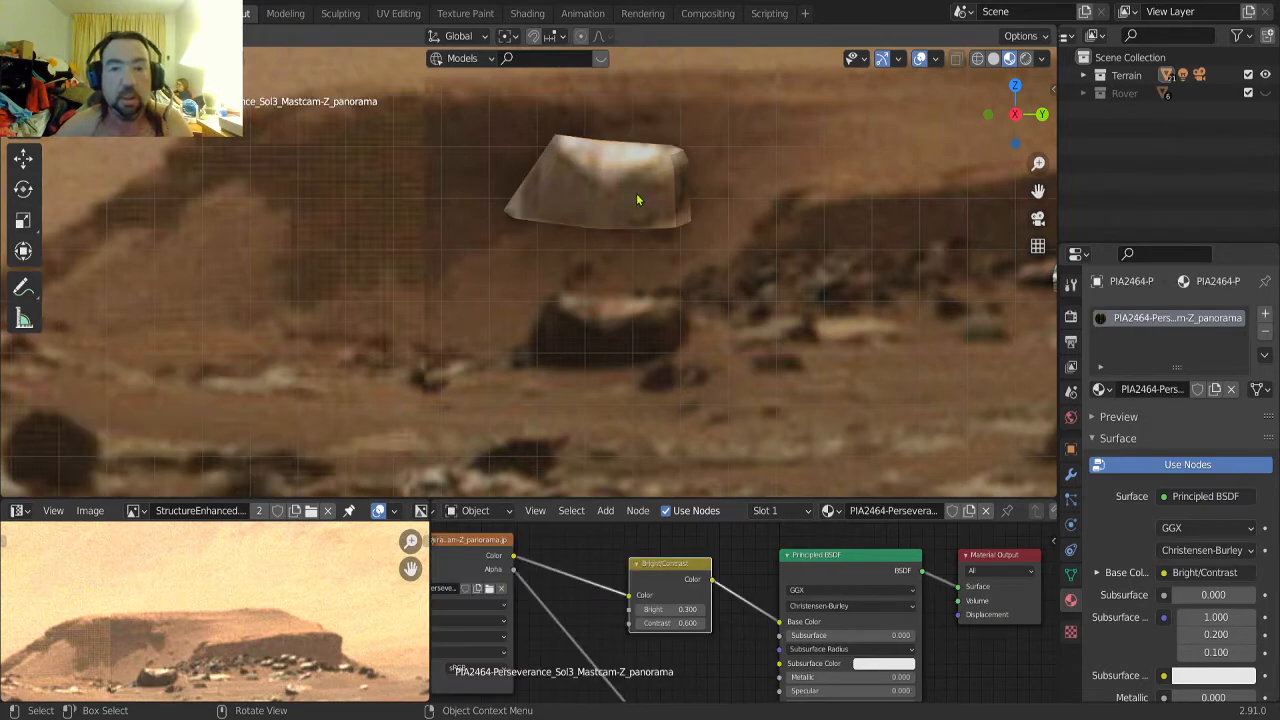
left_click(636, 199)
middle_click_drag(636, 199, 607, 234)
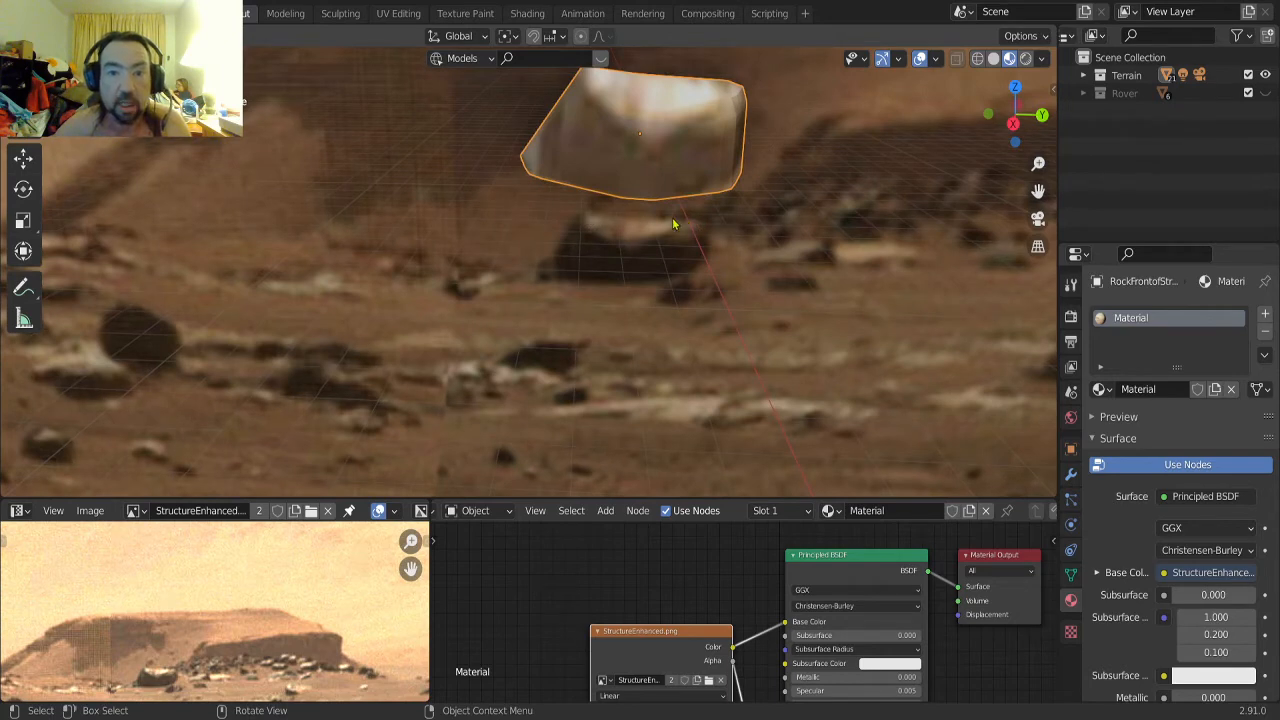
Switch the viewport to Solid shading and inspect the rock model's faceted geometry from above and from the side
left_click(993, 58)
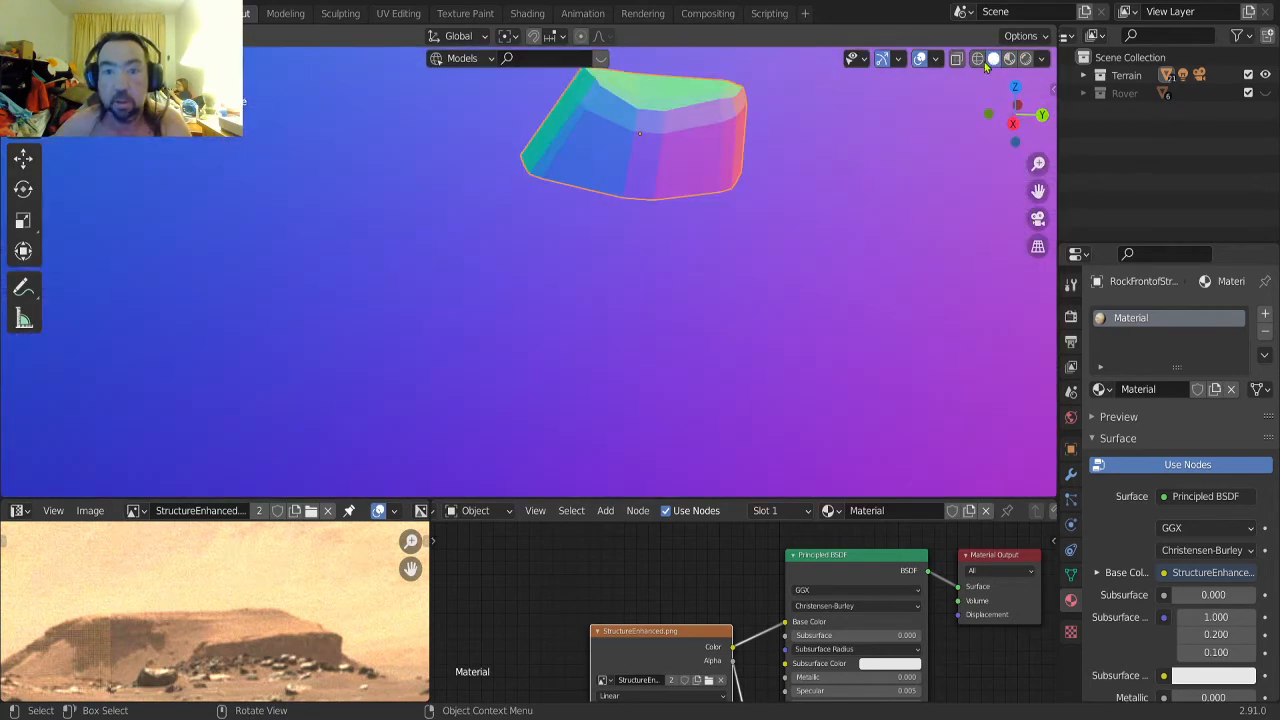
mouse_move(668, 180)
middle_mouse_down()
mouse_move(640, 266)
mouse_move(496, 256)
mouse_move(408, 271)
mouse_move(574, 277)
mouse_move(689, 251)
mouse_move(666, 260)
middle_mouse_up()
key("KP_3")
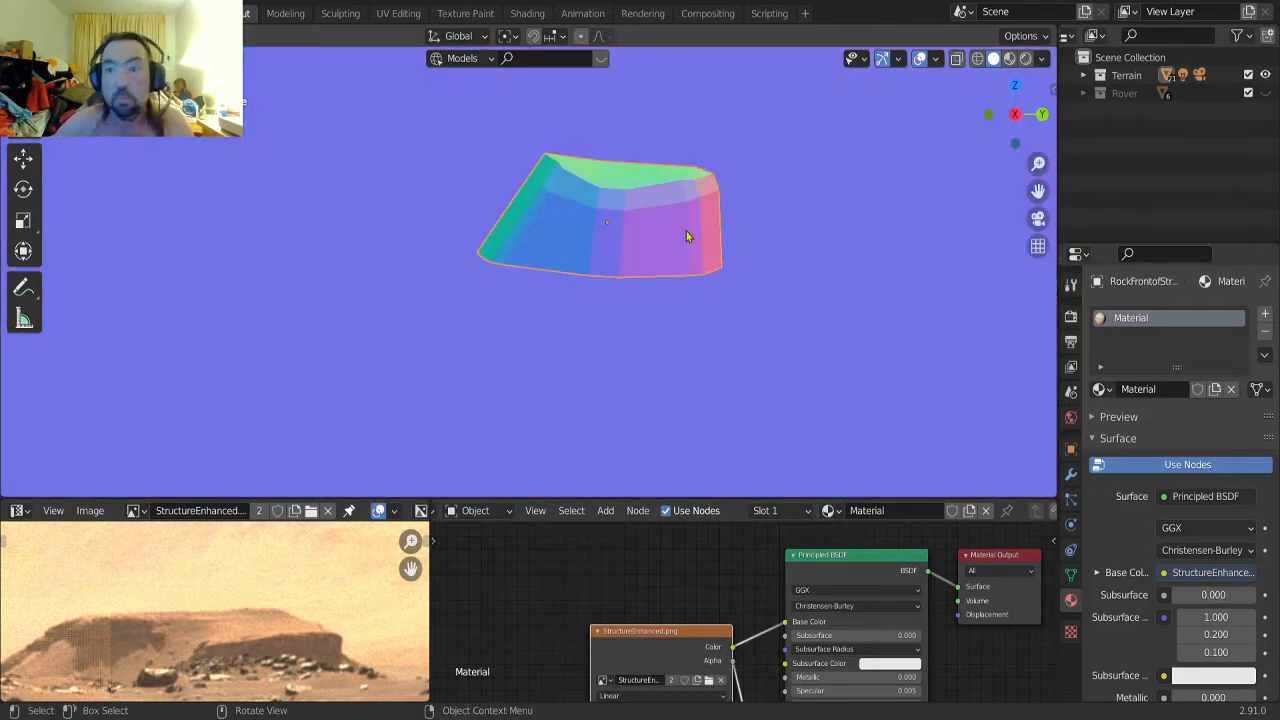
Return the viewport to Material Preview shading and undo the rock model's vertical move
left_click(1009, 58)
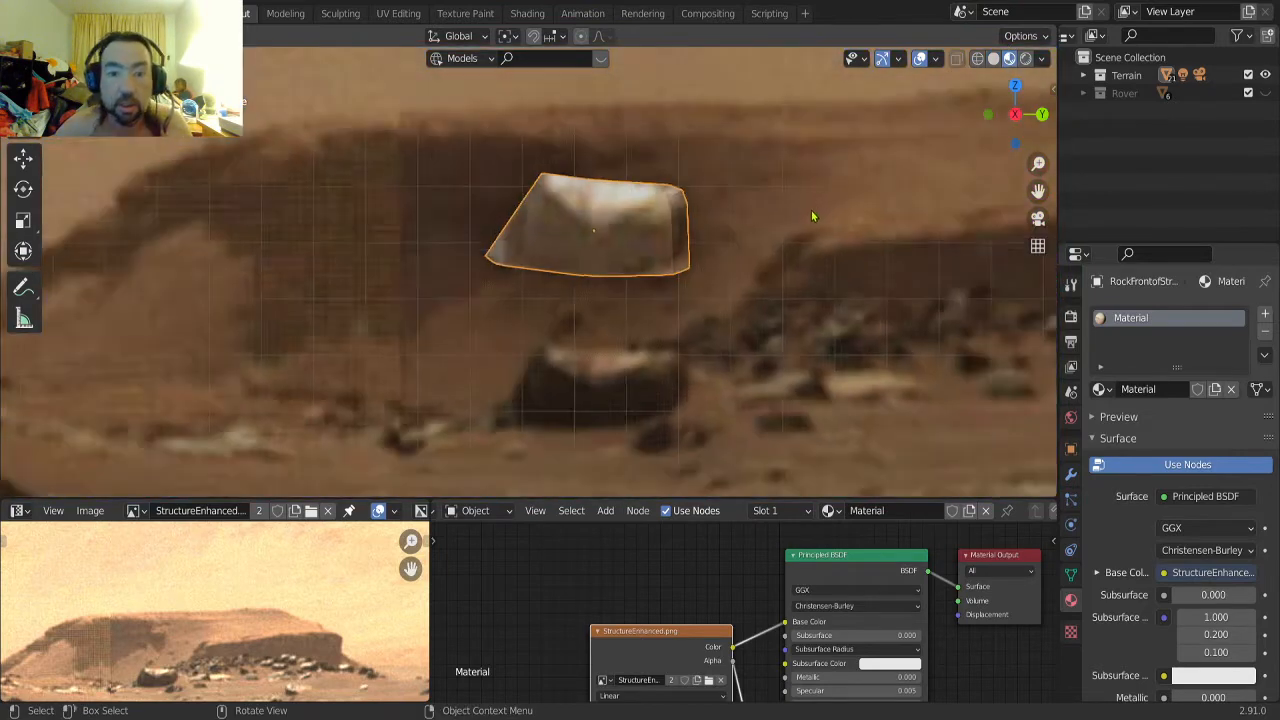
left_click(771, 231)
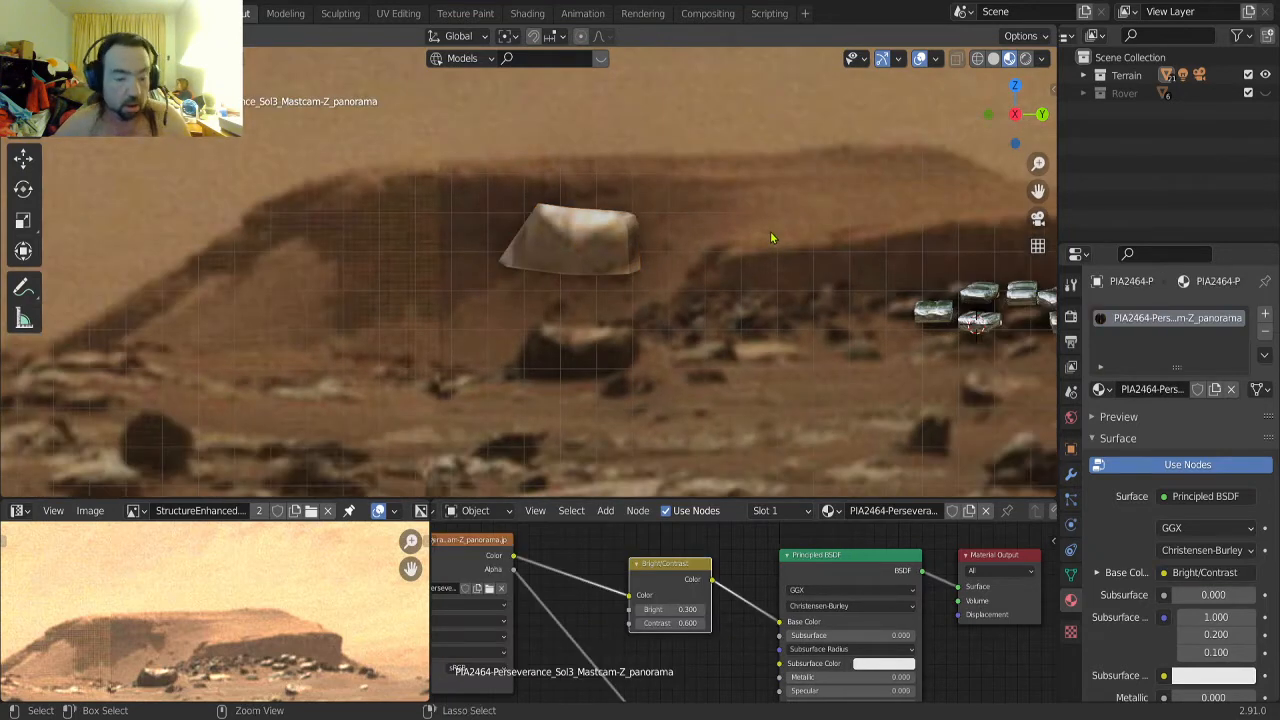
key("ctrl+z")
key("ctrl+z")
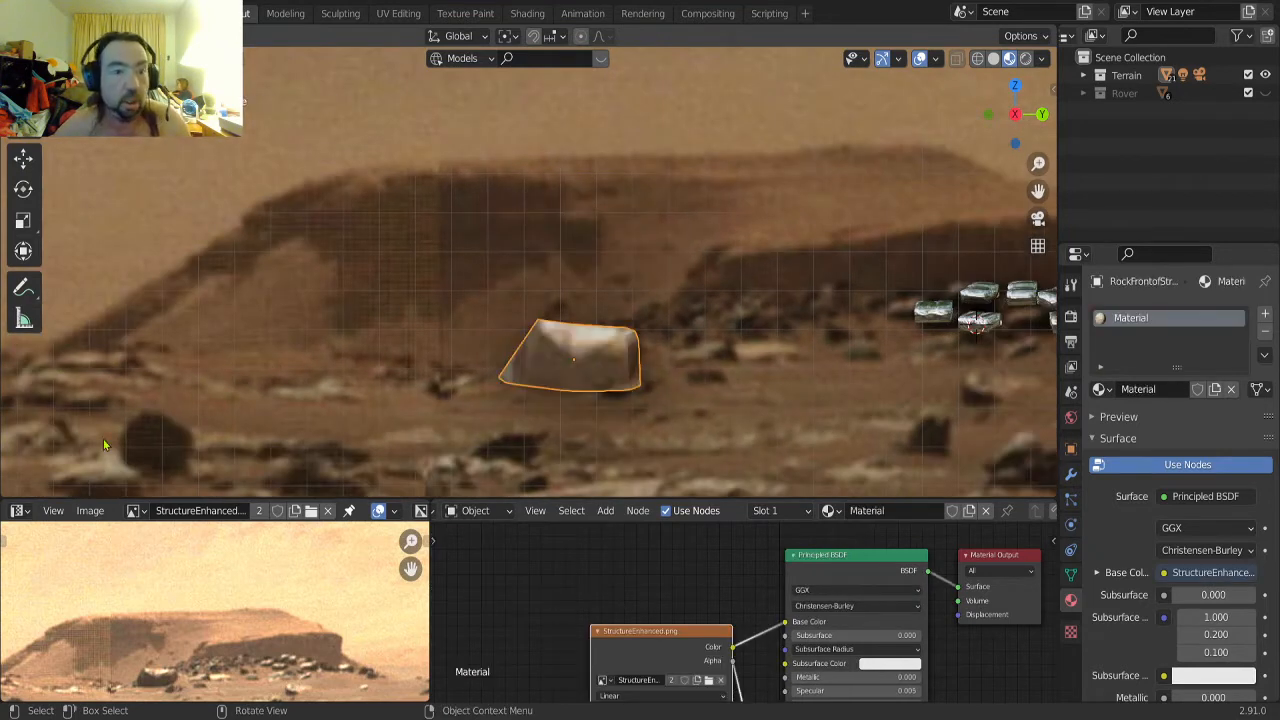
Examine the panorama's ridge beyond the structure's sloping end, looking closely at the bright white rock on the horizon
middle_click_drag(103, 439, 355, 354)
middle_click_drag(577, 326, 823, 313)
scroll(382, 326, "down", 4)
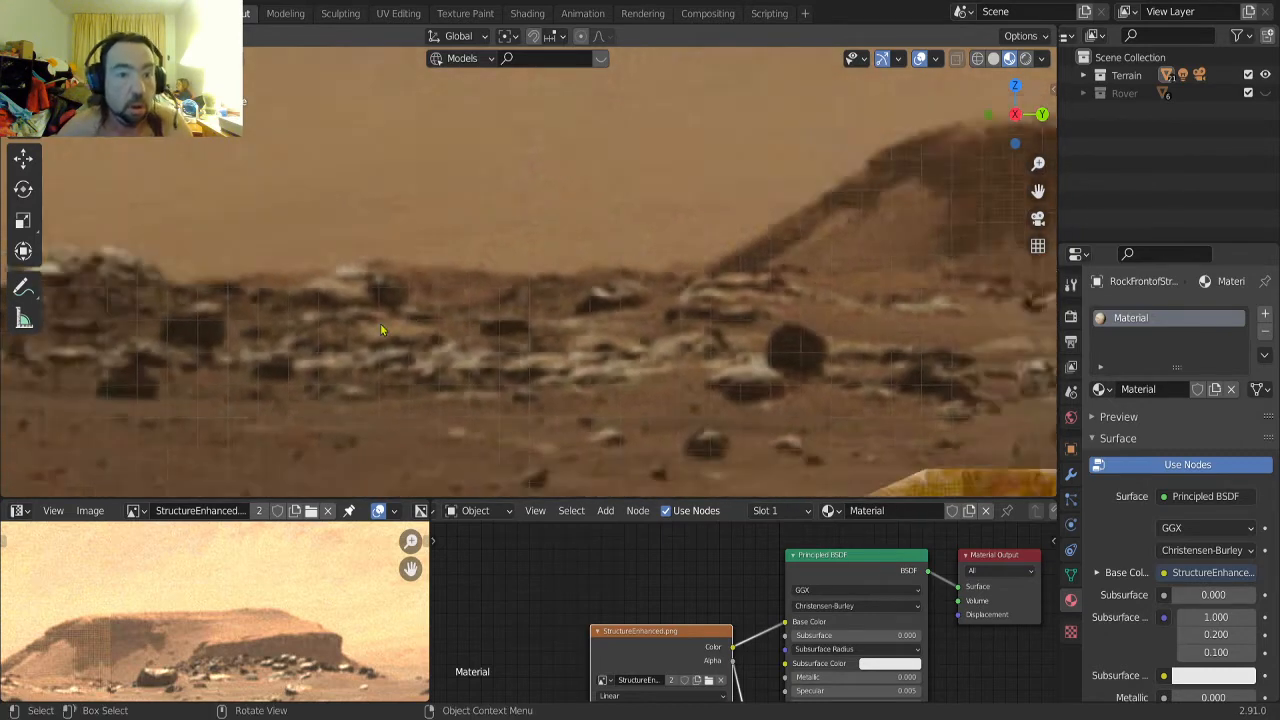
scroll(300, 289, "up", 1)
middle_click_drag(300, 287, 580, 305, "shift")
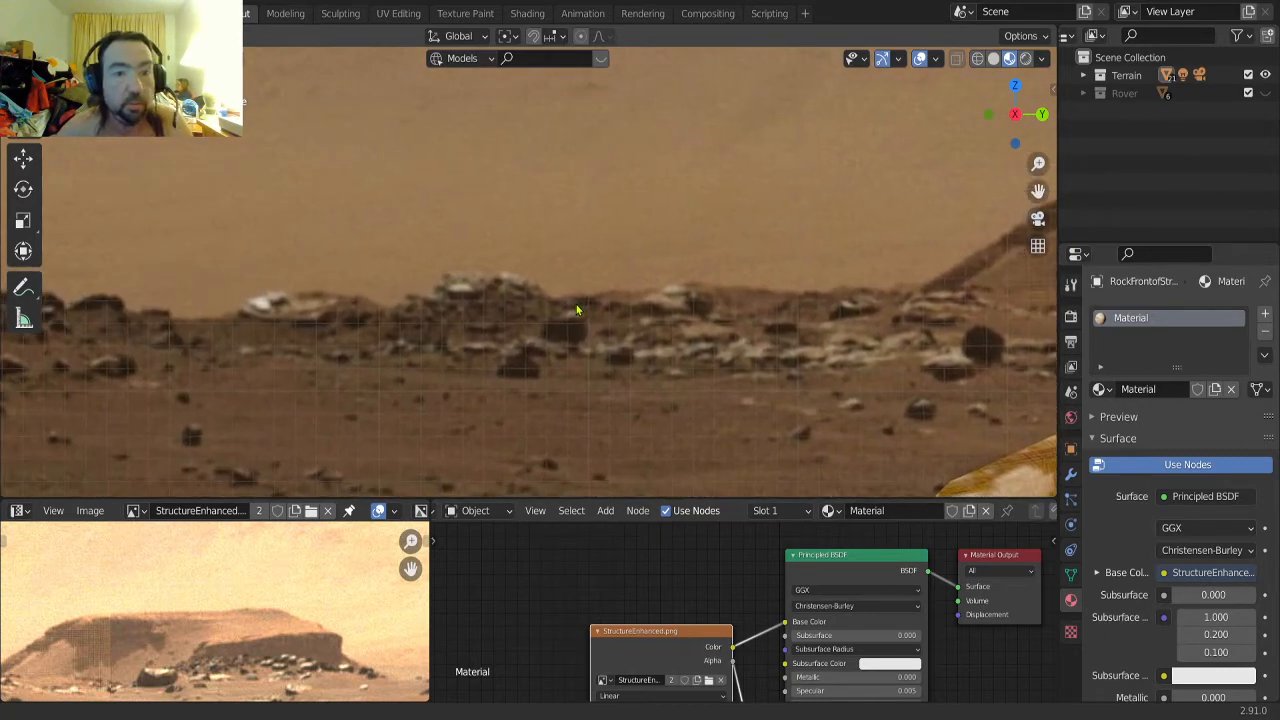
middle_click_drag(368, 350, 586, 315, "shift")
scroll(455, 370, "down", 1)
scroll(448, 369, "up", 5)
scroll(470, 360, "up", 2)
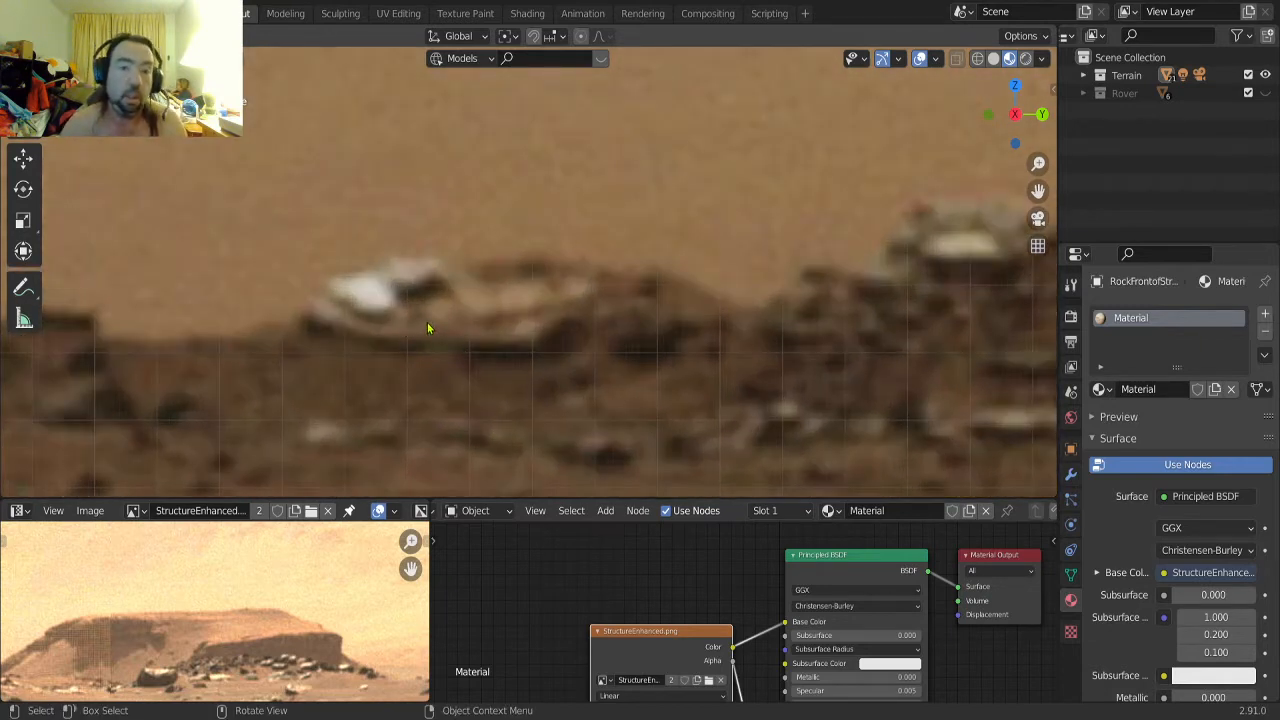
scroll(546, 334, "down", 1)
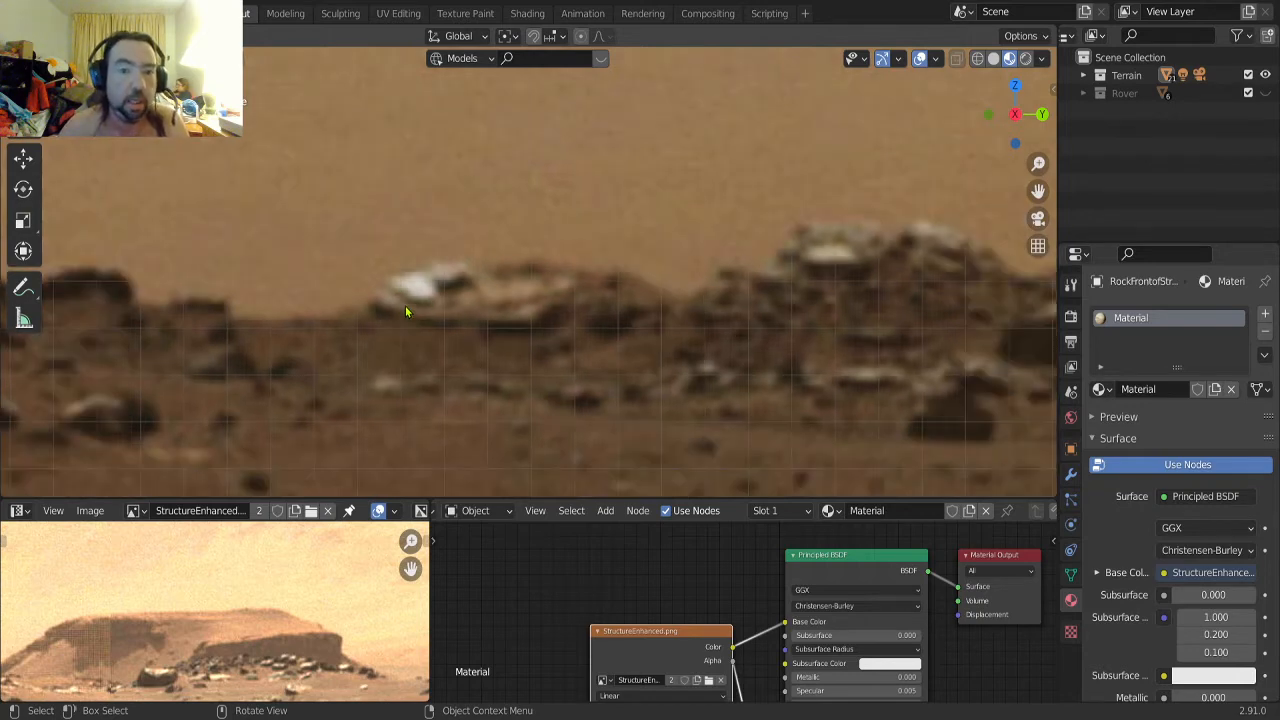
scroll(403, 315, "down", 3)
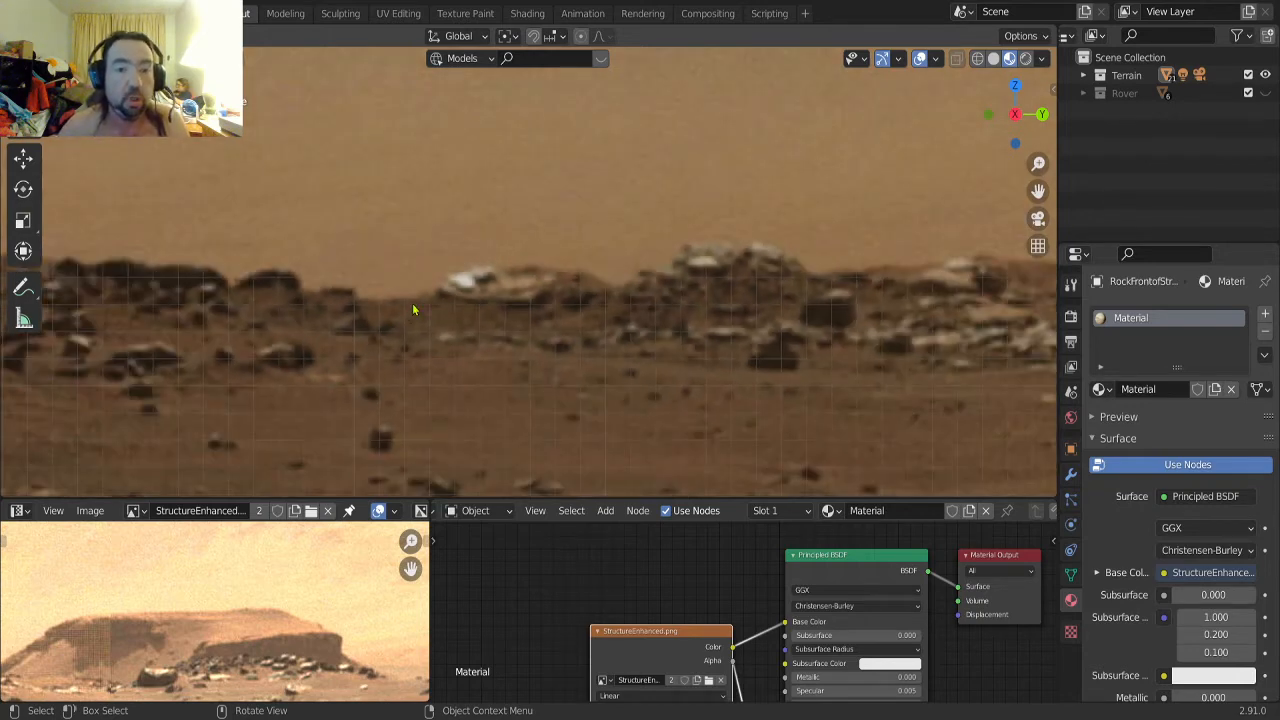
Compare the white rock on the horizon with the raised outcrop beside it, and follow the ridge to the structure's sloping end
scroll(575, 350, "up", 2)
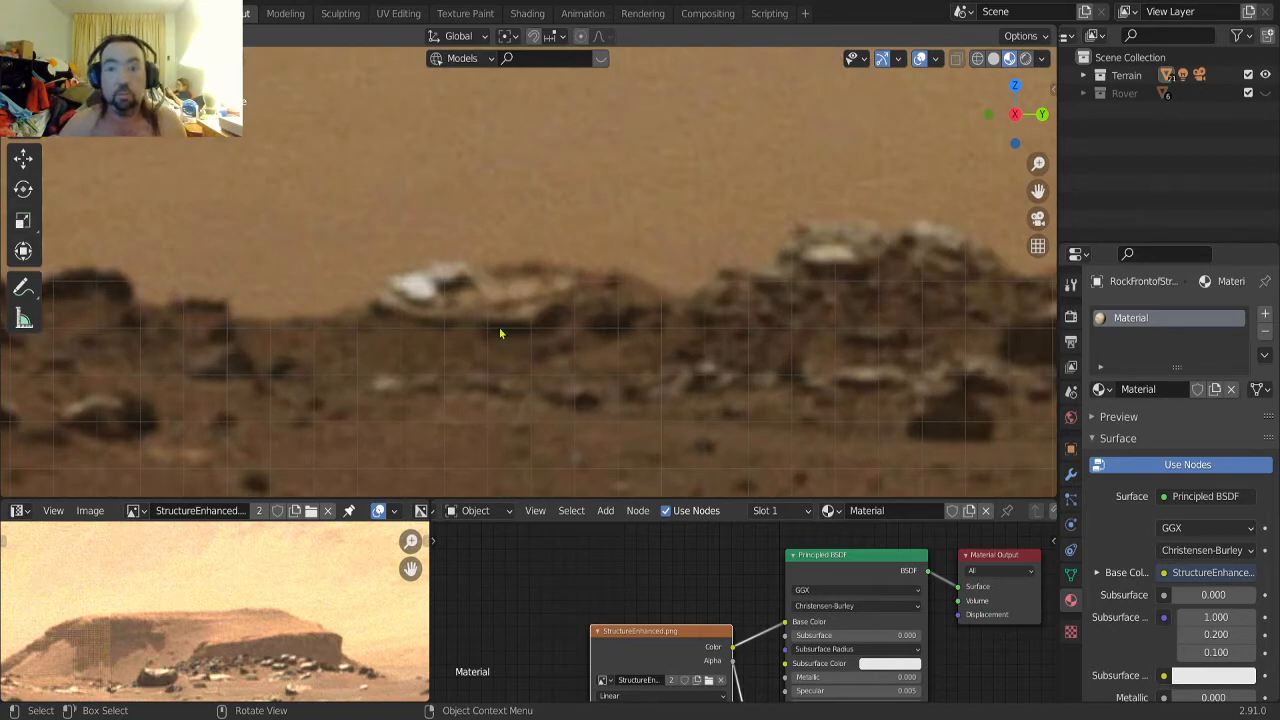
scroll(517, 322, "down", 4)
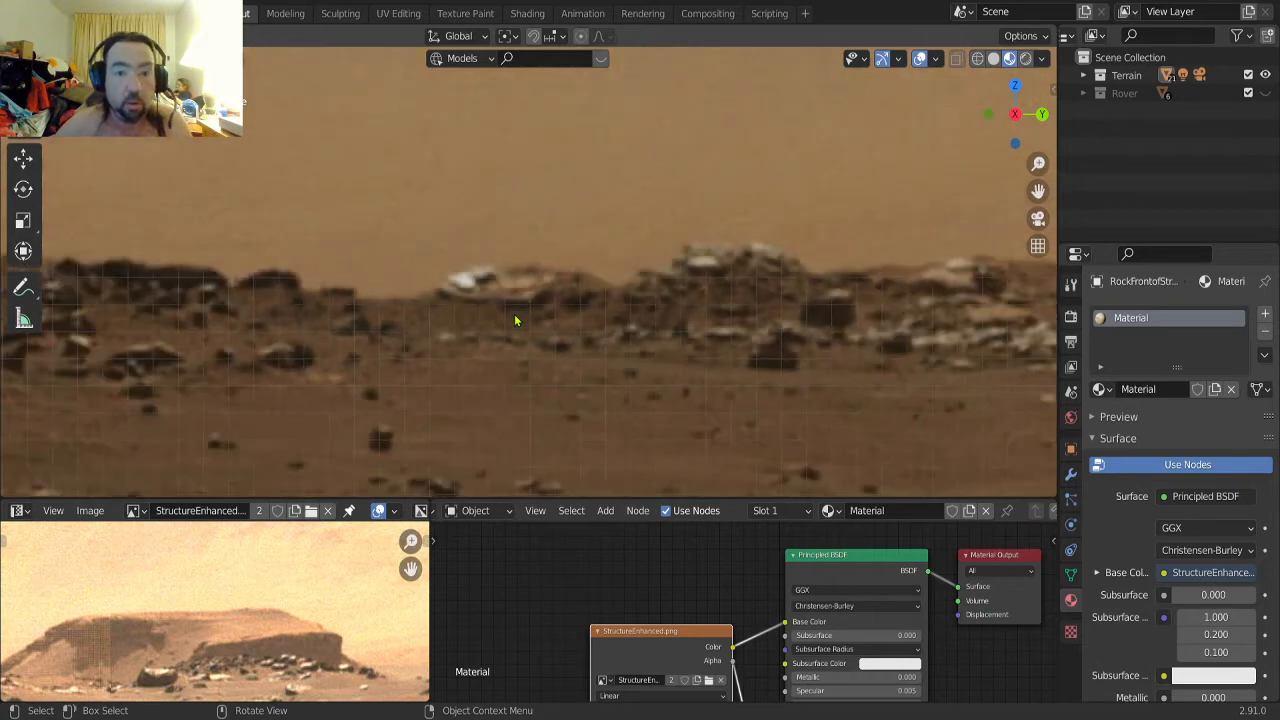
middle_click_drag(543, 277, 447, 345)
scroll(450, 343, "up", 4)
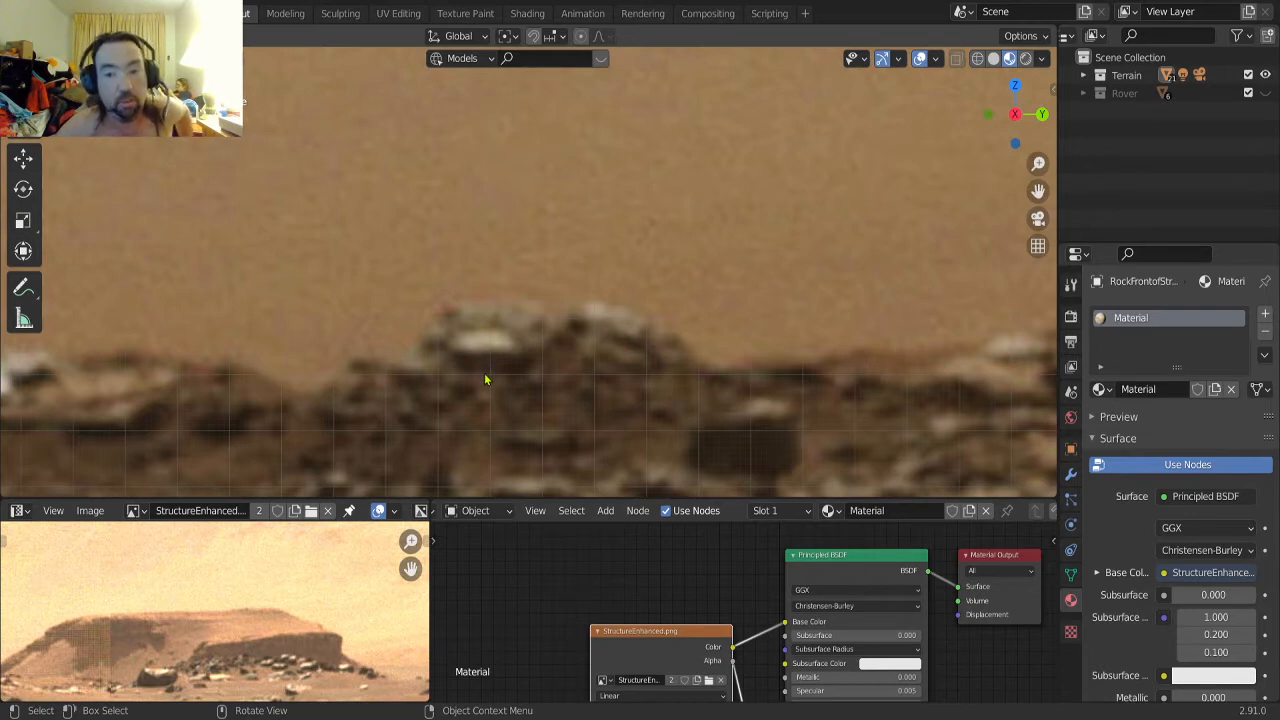
scroll(489, 379, "down", 6)
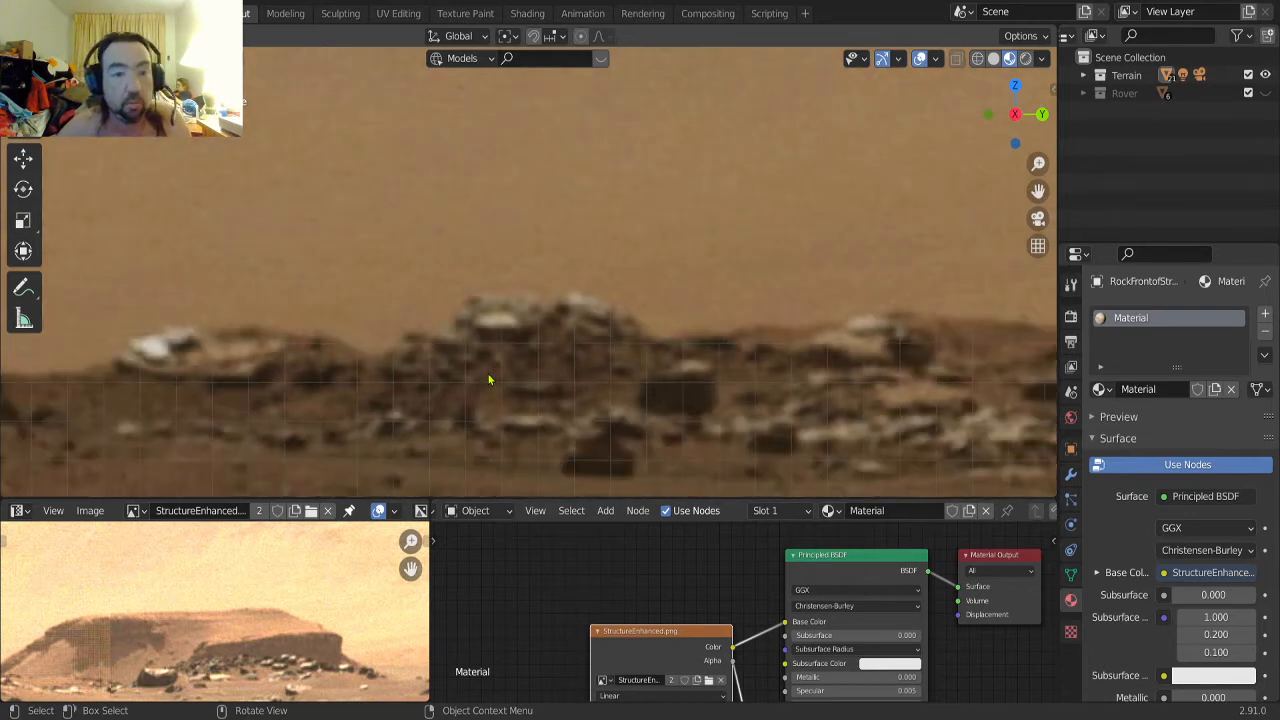
scroll(554, 371, "up", 5)
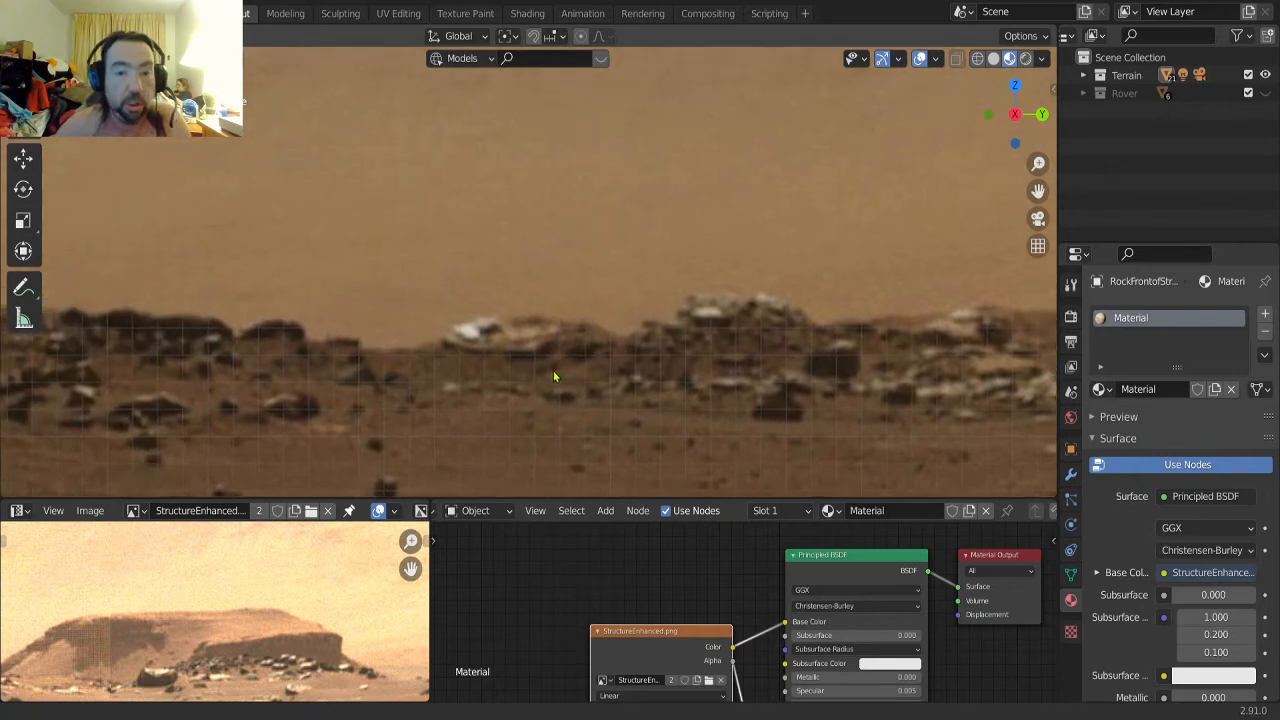
middle_click_drag(528, 388, 531, 237, "shift")
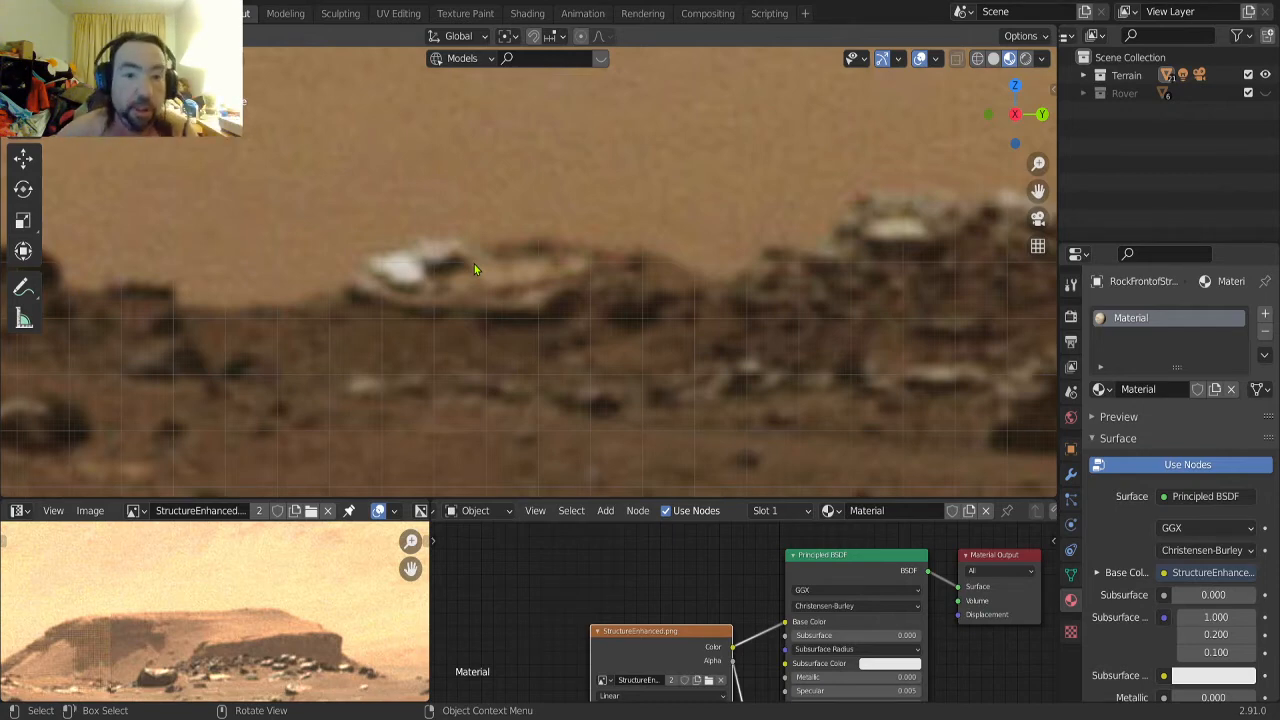
scroll(484, 324, "down", 5)
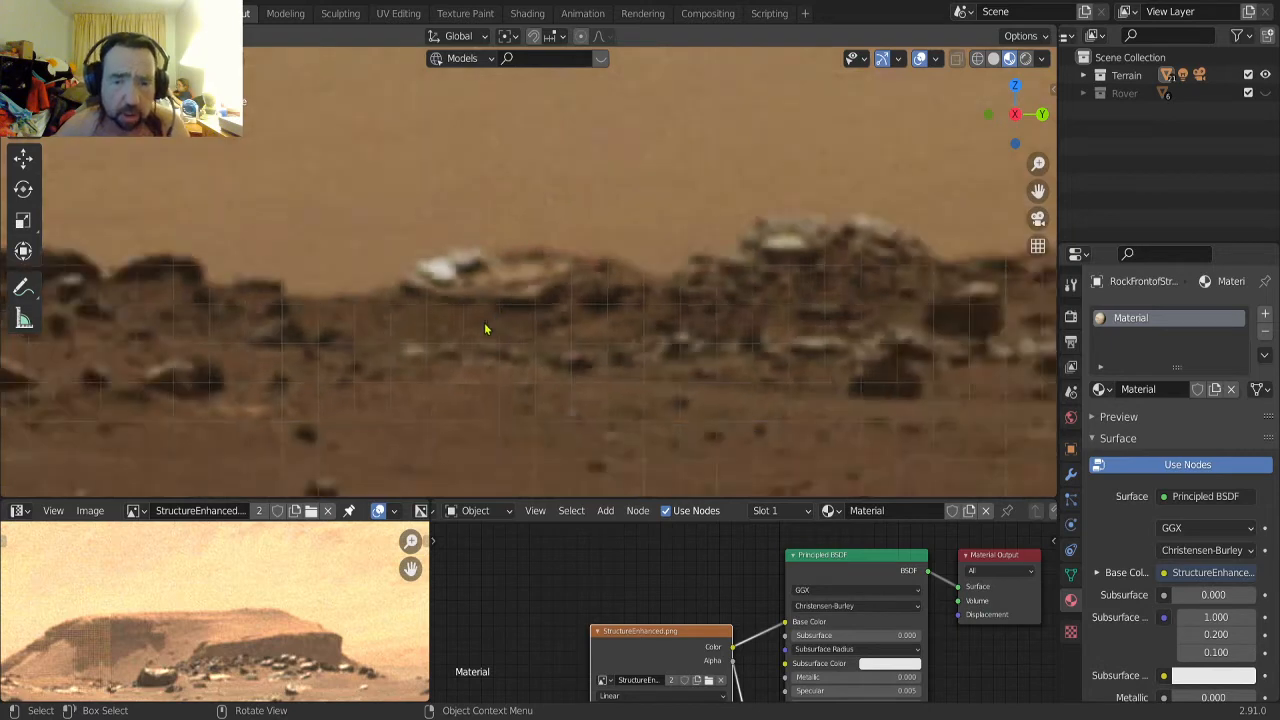
scroll(484, 324, "up", 1)
scroll(739, 386, "down", 1)
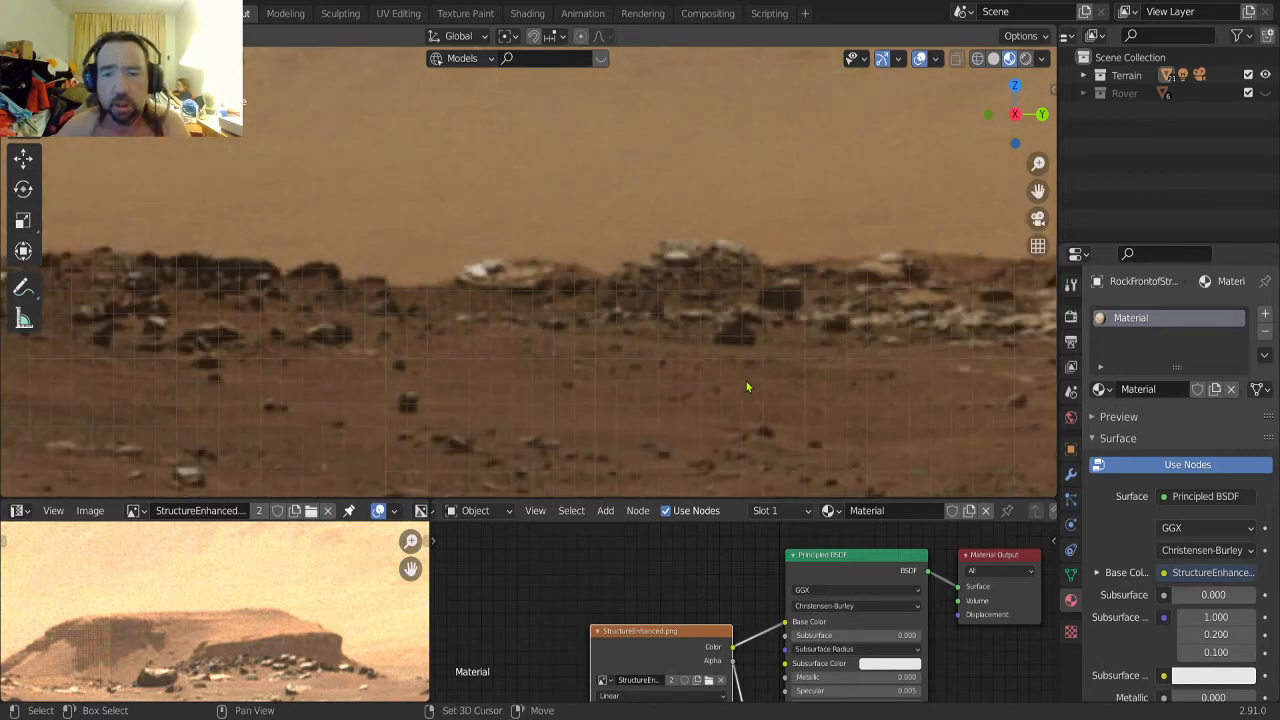
middle_click_drag(746, 381, 278, 347, "shift")
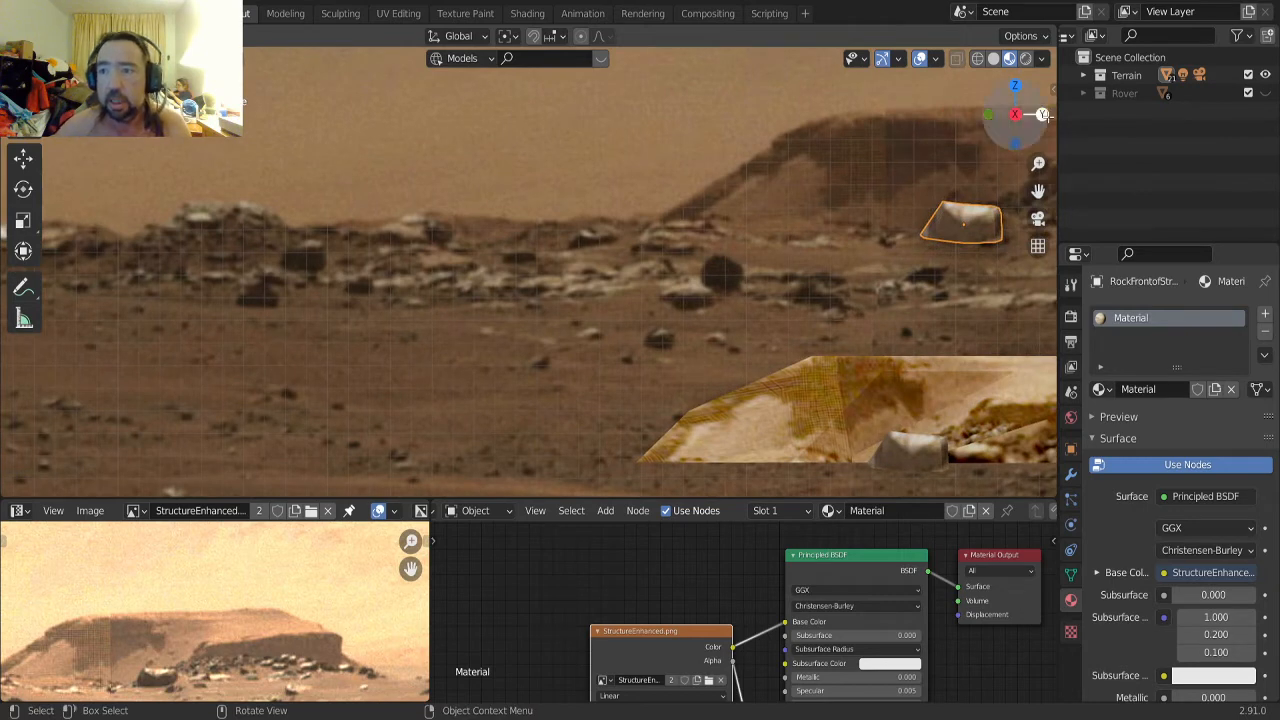
Hide the Terrain collection, show the Rover collection, and frame the rover model against its reference photo
left_click(1264, 76)
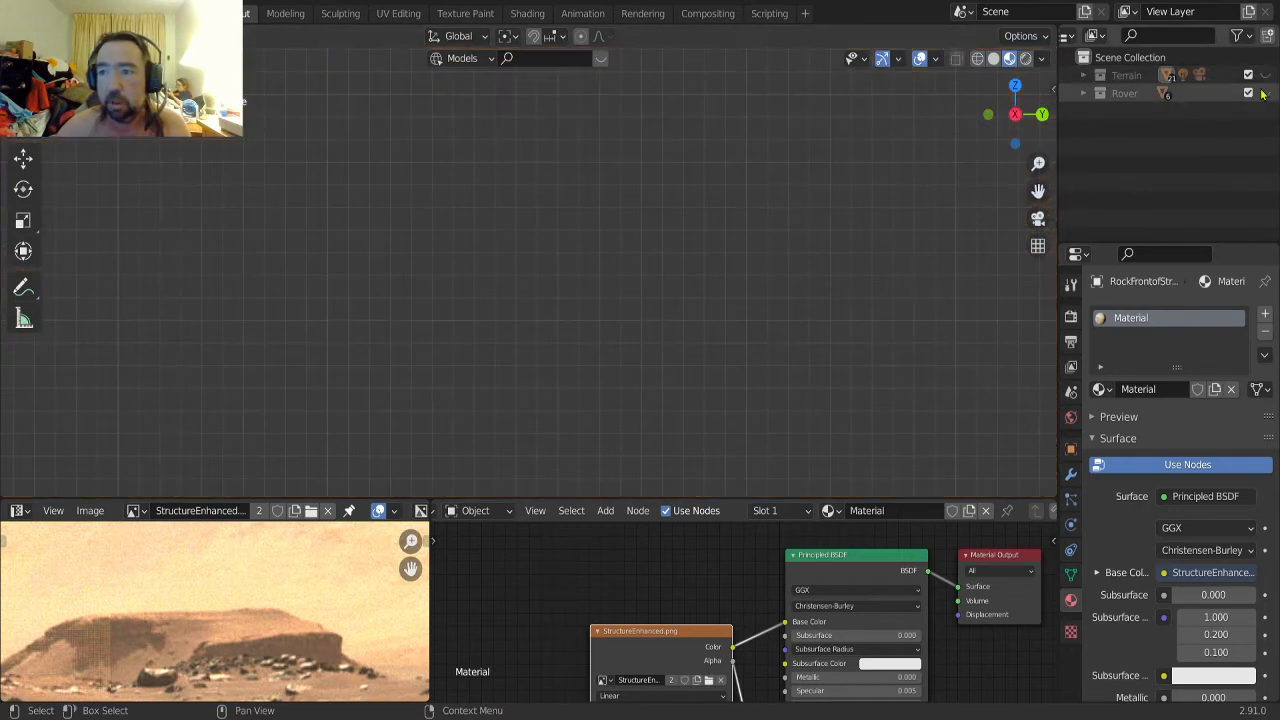
scroll(774, 320, "down", 12)
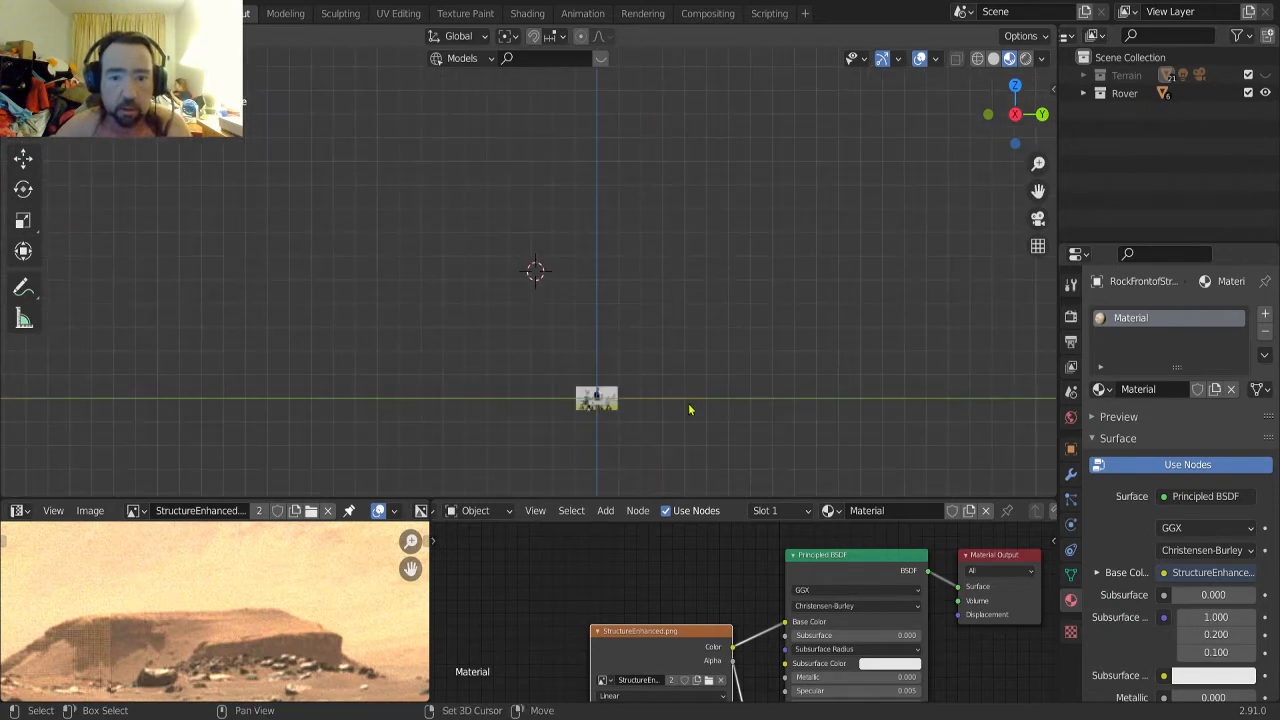
middle_click_drag(691, 404, 229, 260, "shift")
scroll(664, 306, "up", 5)
scroll(659, 319, "up", 5)
scroll(567, 345, "up", 6)
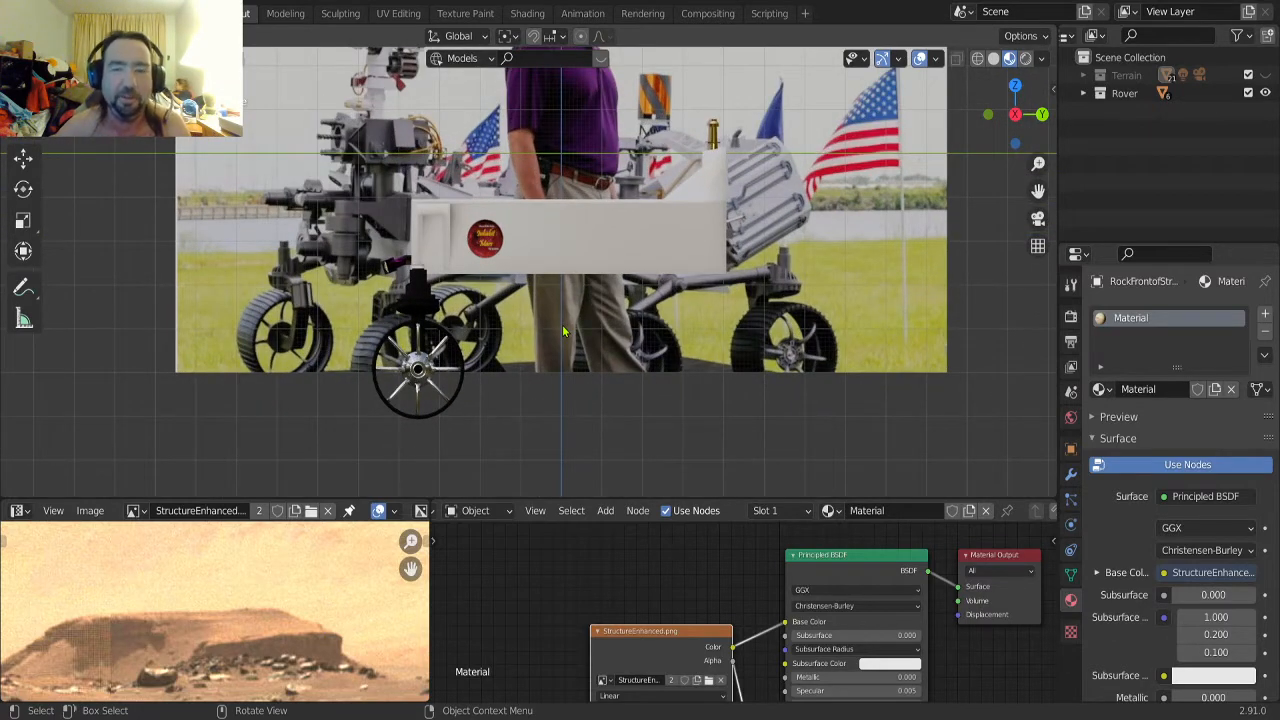
Select the rover wheel and inspect its spokes, tread and mounting arm up close and from several angles
left_click(571, 250)
middle_click_drag(497, 292, 614, 346)
left_click(740, 340)
scroll(782, 408, "up", 3)
key("KP_Decimal")
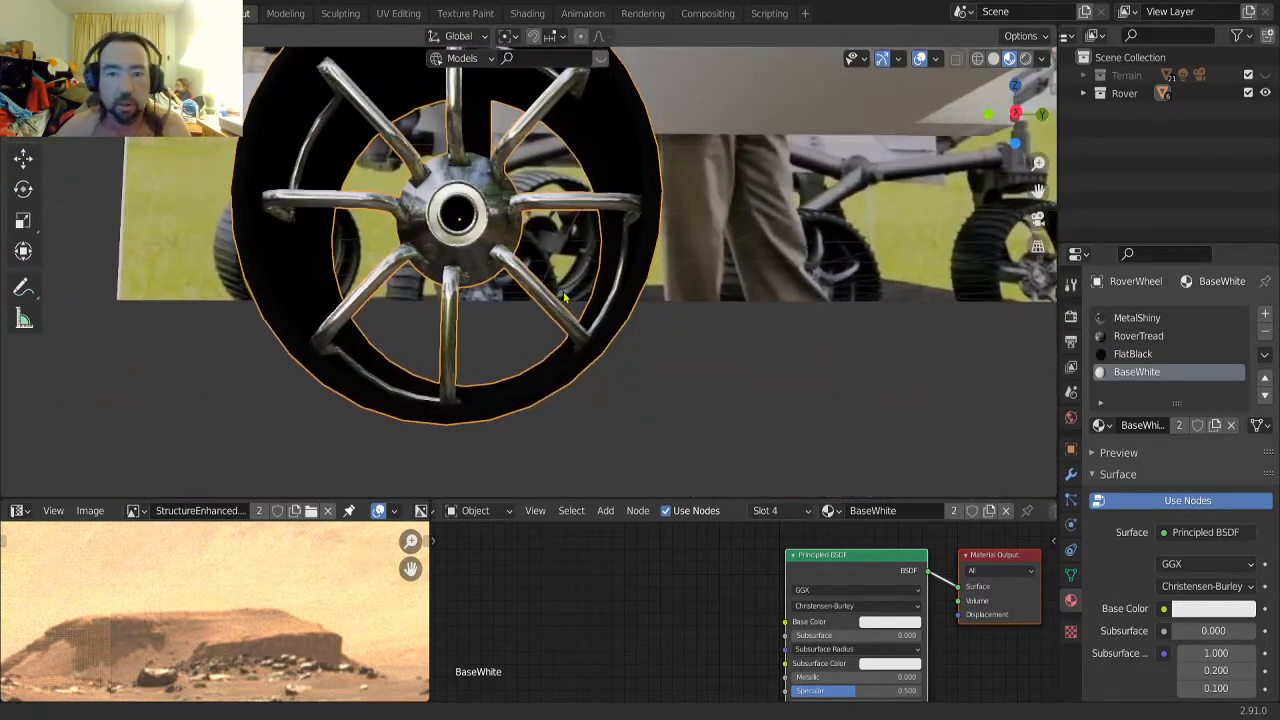
middle_click_drag(575, 302, 527, 324)
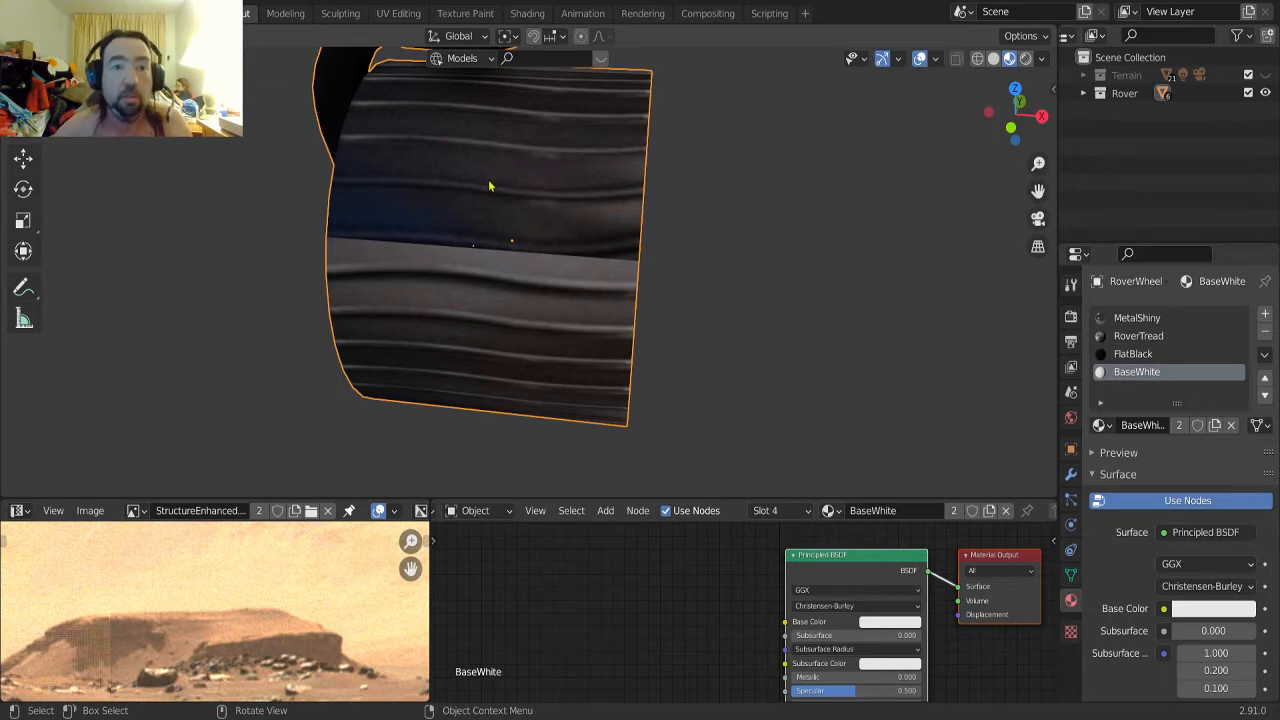
scroll(489, 186, "down", 3)
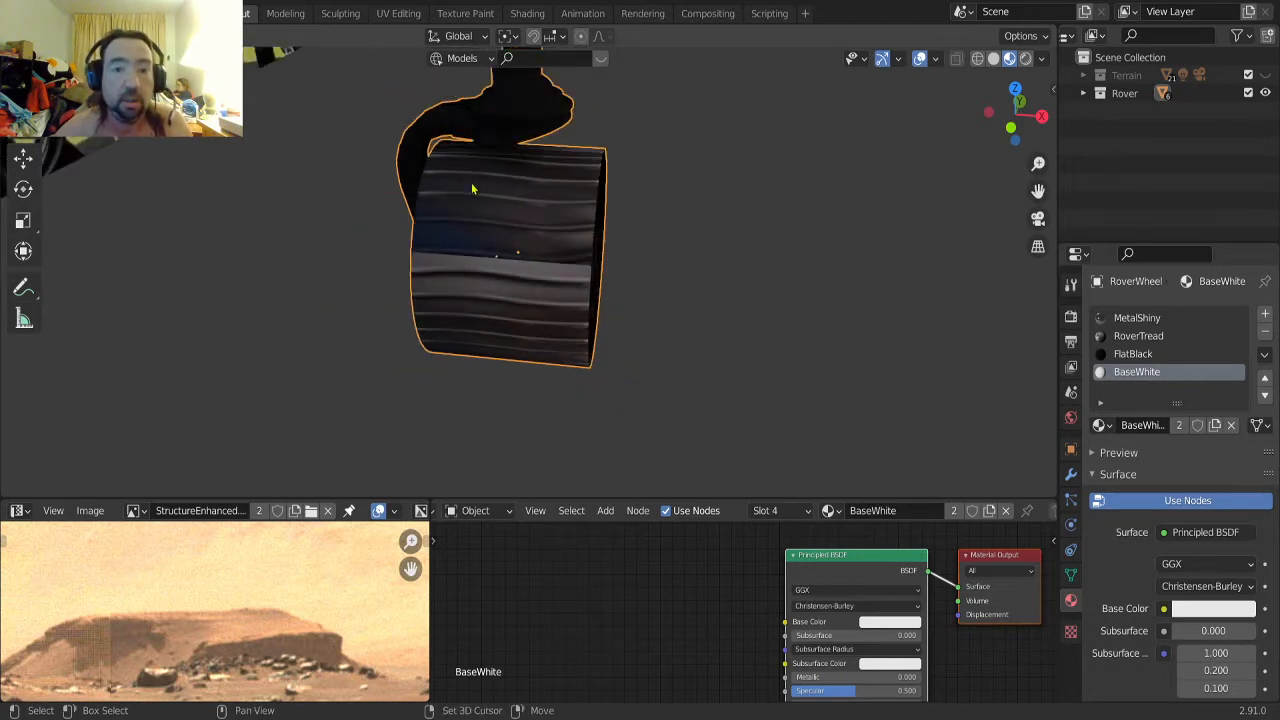
middle_click_drag(471, 200, 582, 196, "shift")
middle_click_drag(536, 120, 368, 140)
scroll(368, 140, "down", 5)
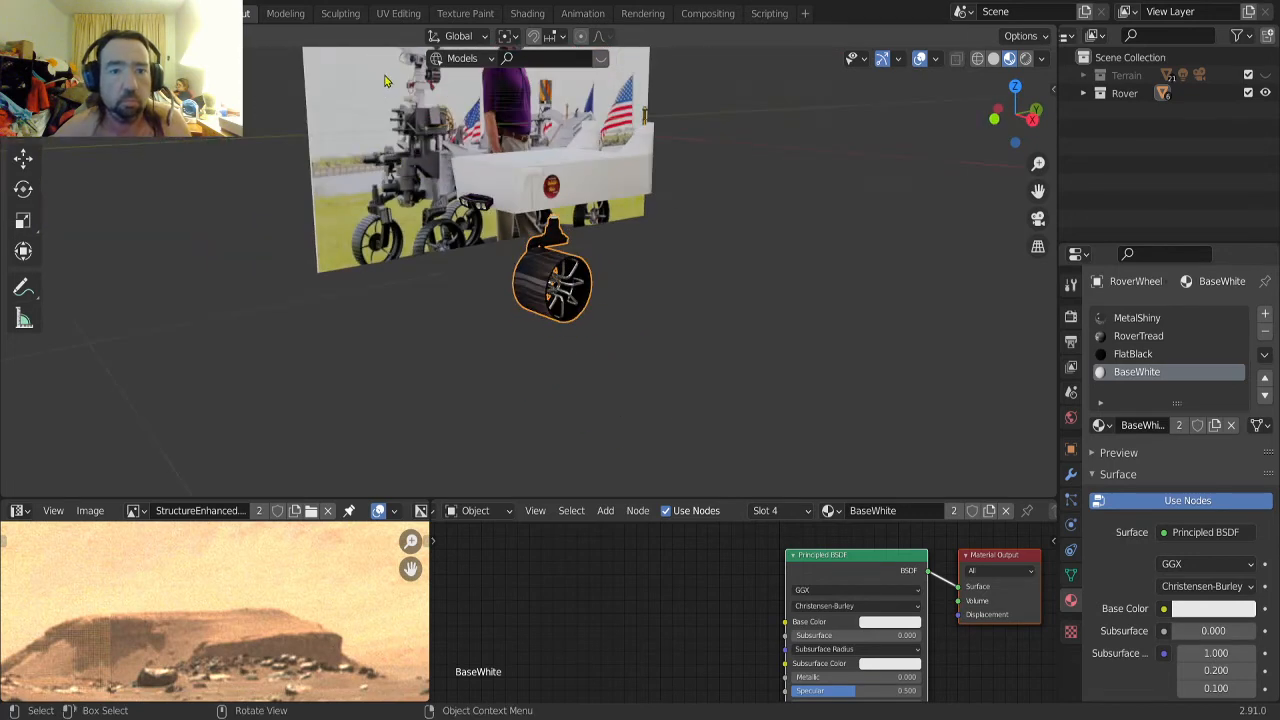
middle_click_drag(388, 80, 611, 187)
scroll(611, 187, "up", 4)
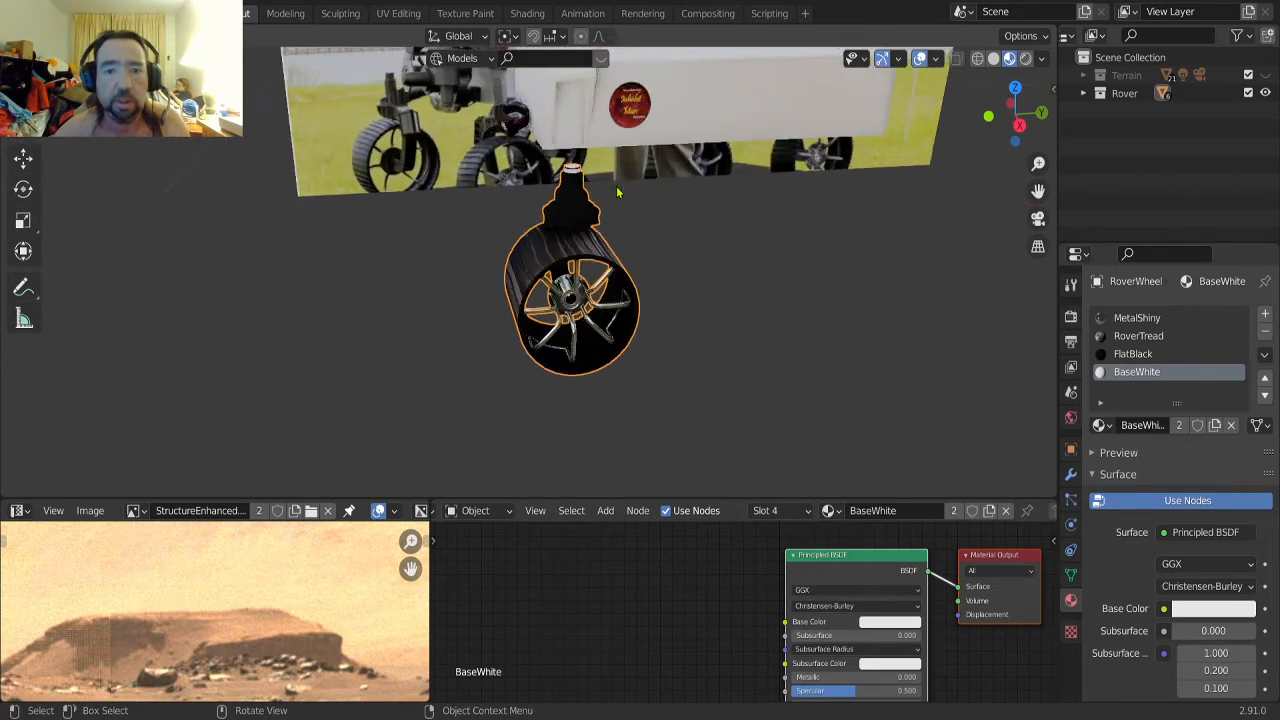
Try lowering the rover body about 0.256 m along the Z axis in the side view, and undo the move
key("KP_3")
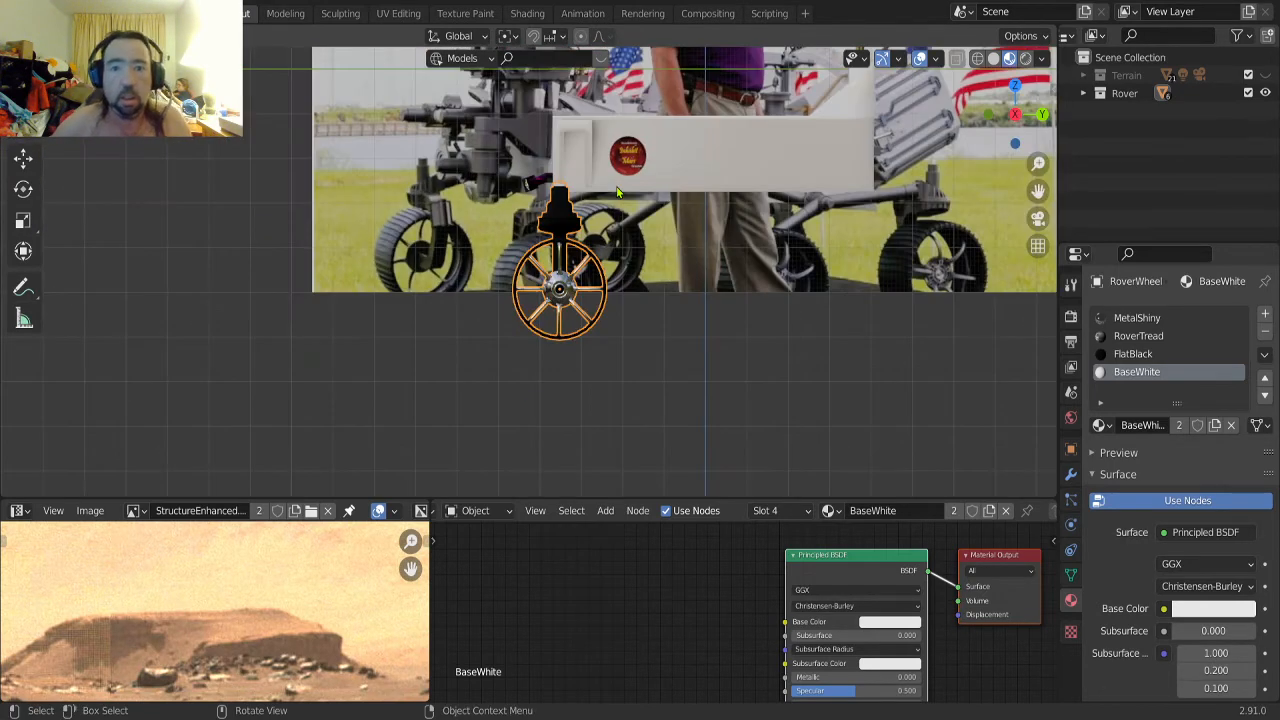
left_click(681, 168)
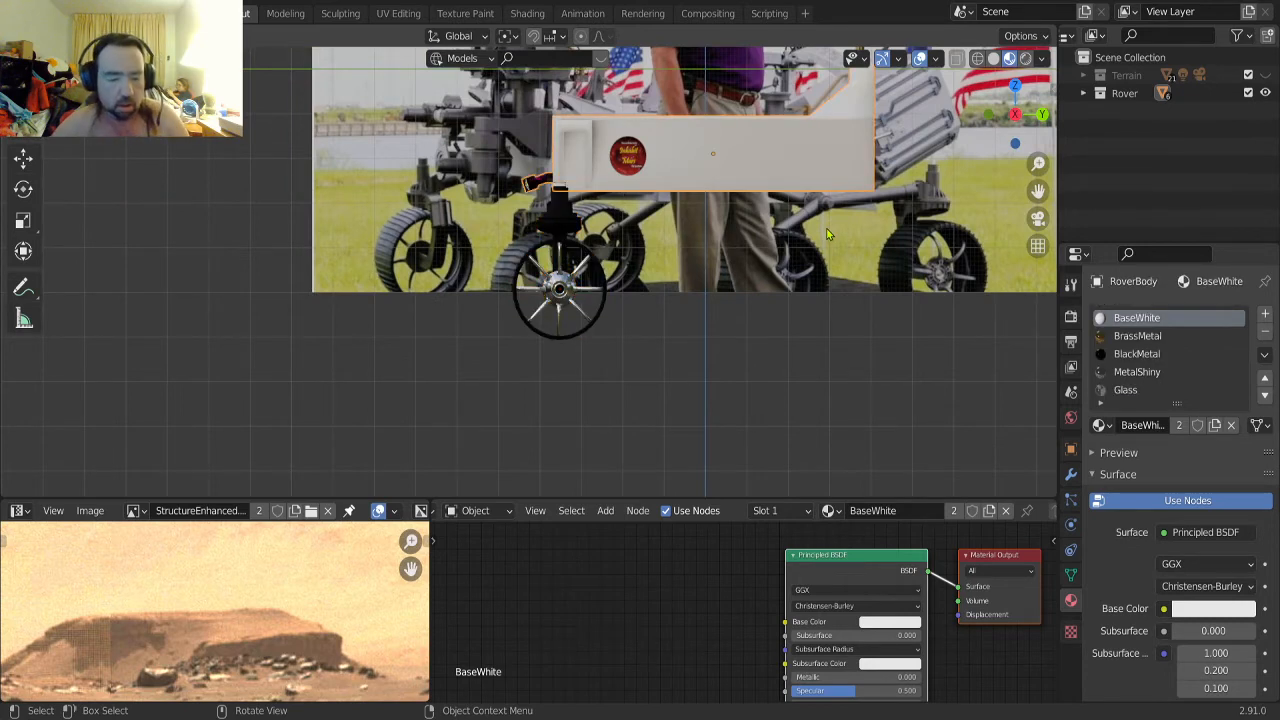
key("g")
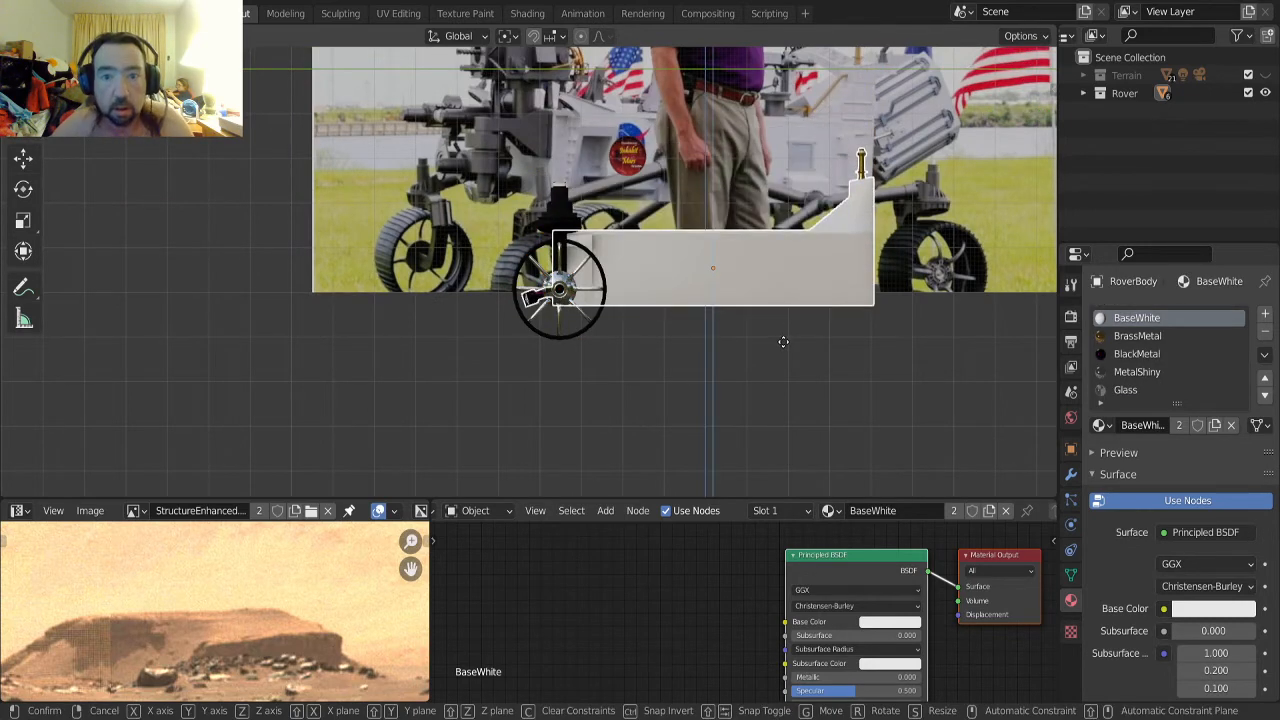
left_click(783, 342)
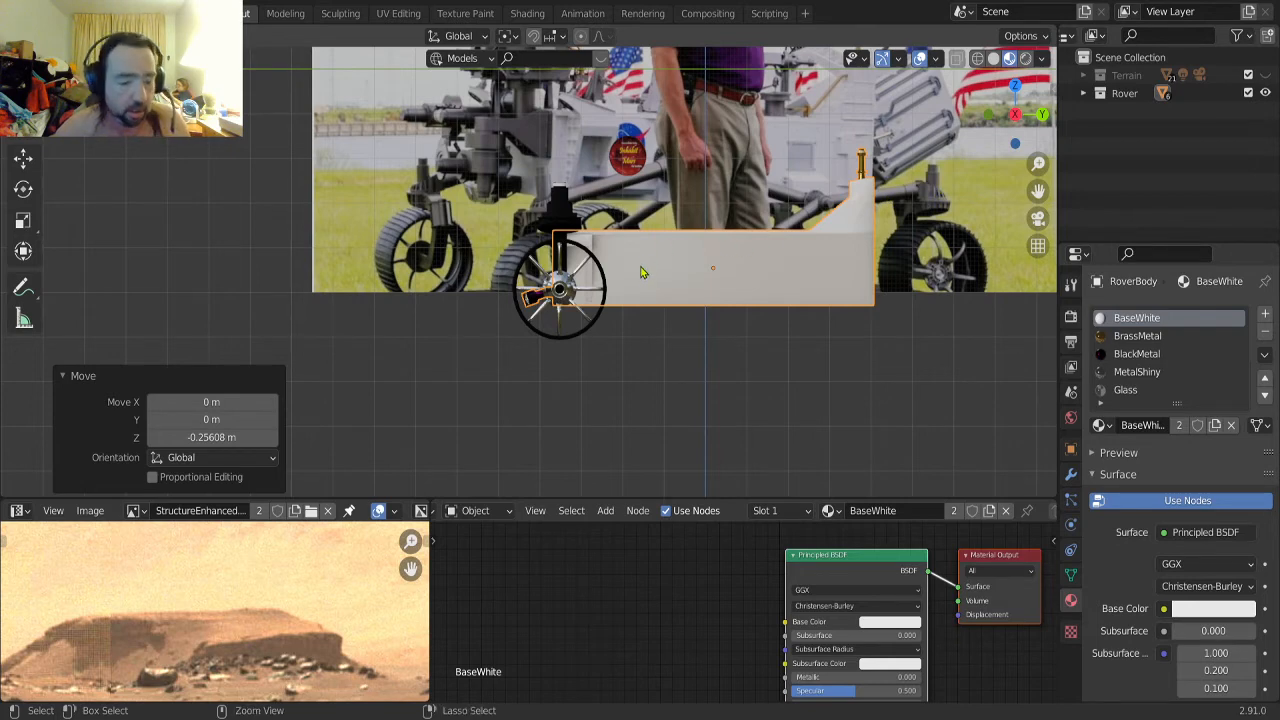
key("ctrl+z")
Examine the rover wheel's wavy tread up close, comparing it with the wheels in the reference photo
scroll(617, 305, "up", 5)
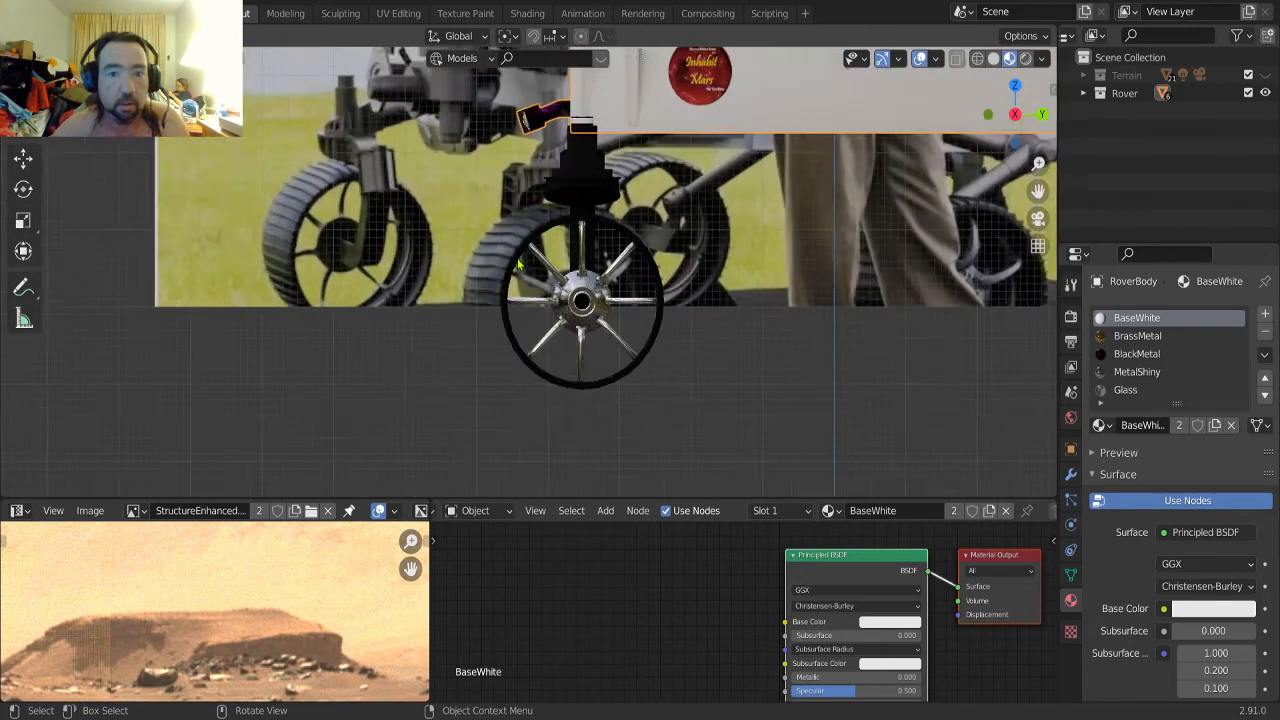
middle_click_drag(519, 263, 535, 288)
scroll(660, 356, "up", 2)
scroll(660, 356, "up", 2)
middle_click_drag(660, 356, 545, 282, "shift")
middle_click_drag(628, 318, 655, 309)
left_click(651, 309)
scroll(693, 314, "down", 5)
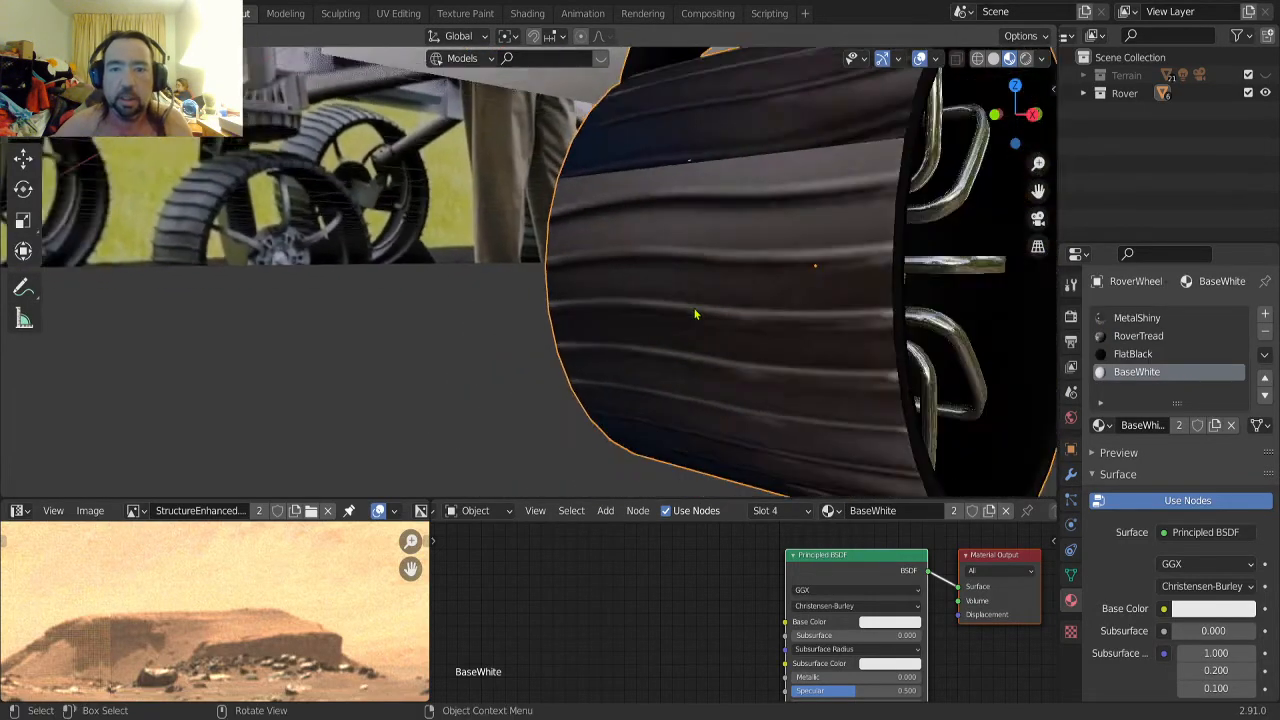
middle_click_drag(659, 337, 711, 331)
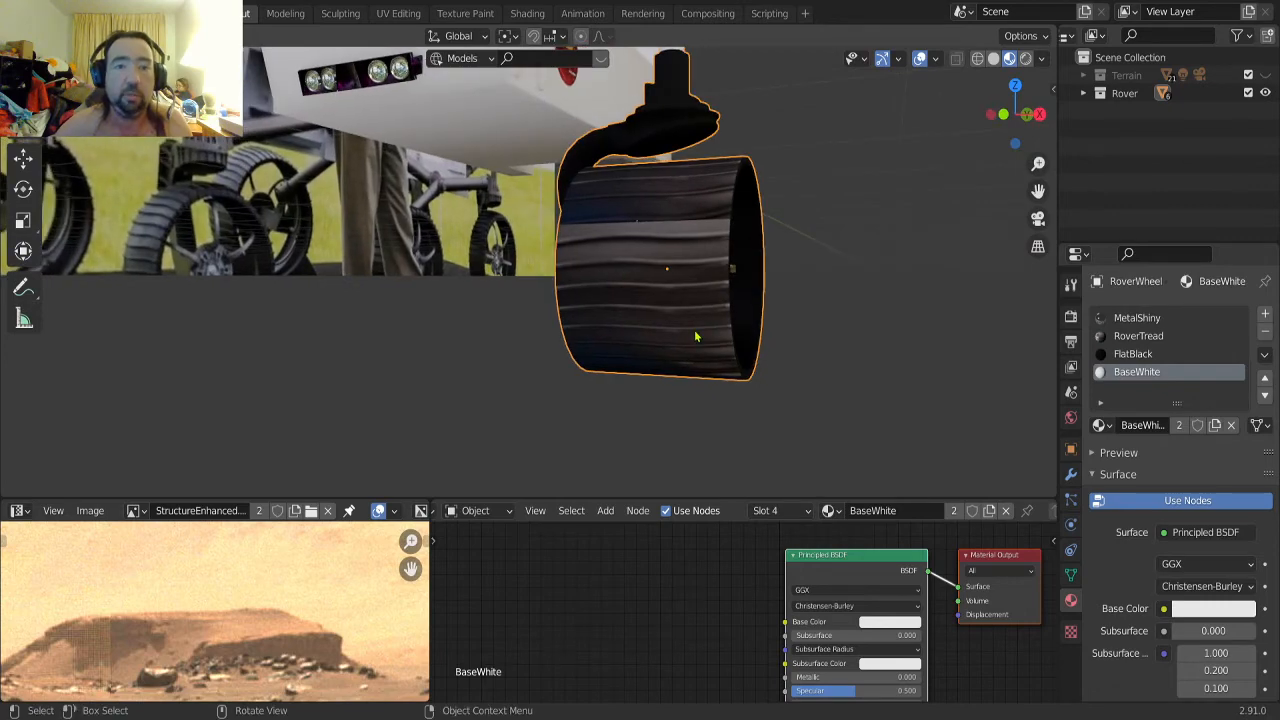
Select the rover body and inspect its headlight assembly from the front and from above
middle_click_drag(262, 108, 704, 282, "shift")
scroll(704, 282, "up", 8)
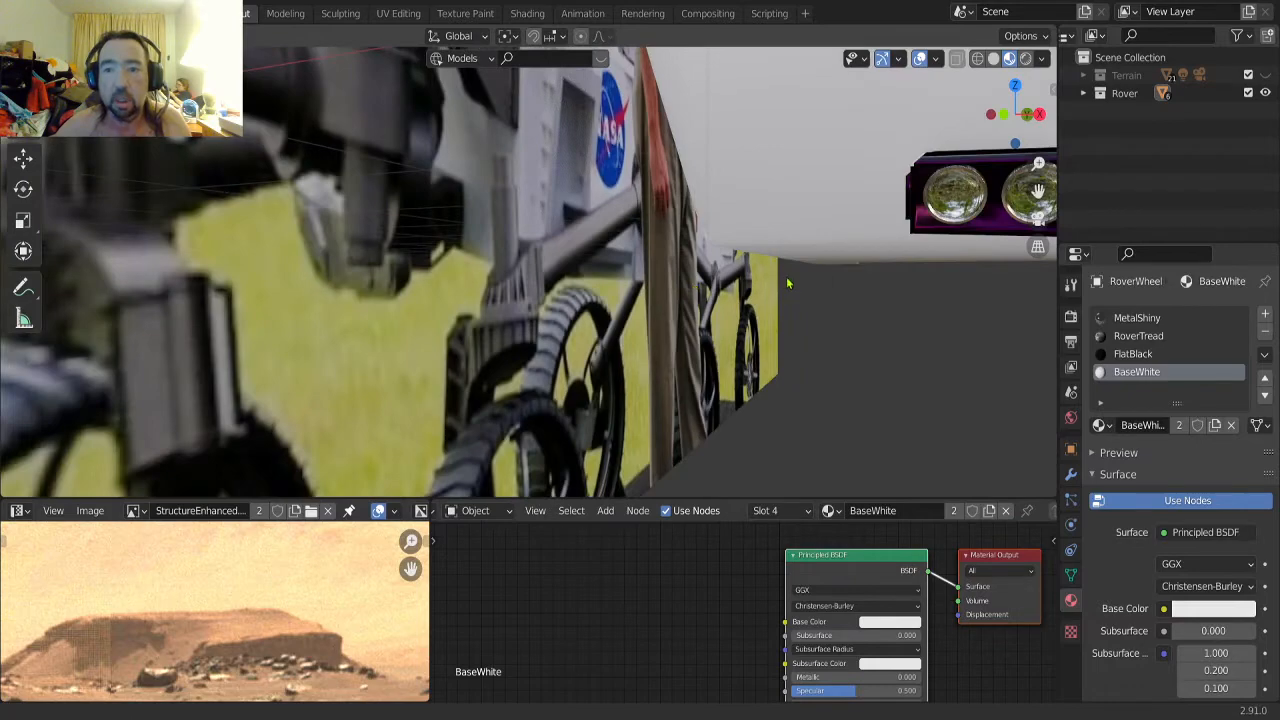
middle_click_drag(786, 277, 699, 265, "shift")
left_click(710, 258)
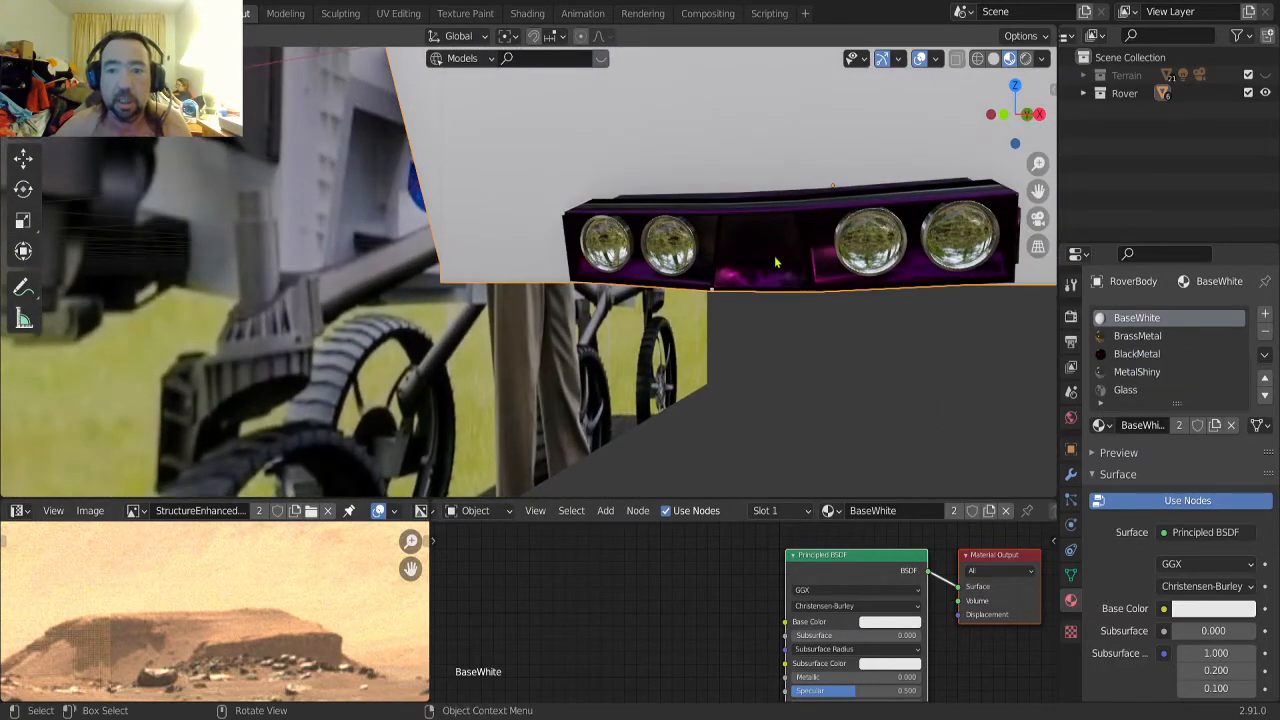
middle_click_drag(776, 262, 725, 329)
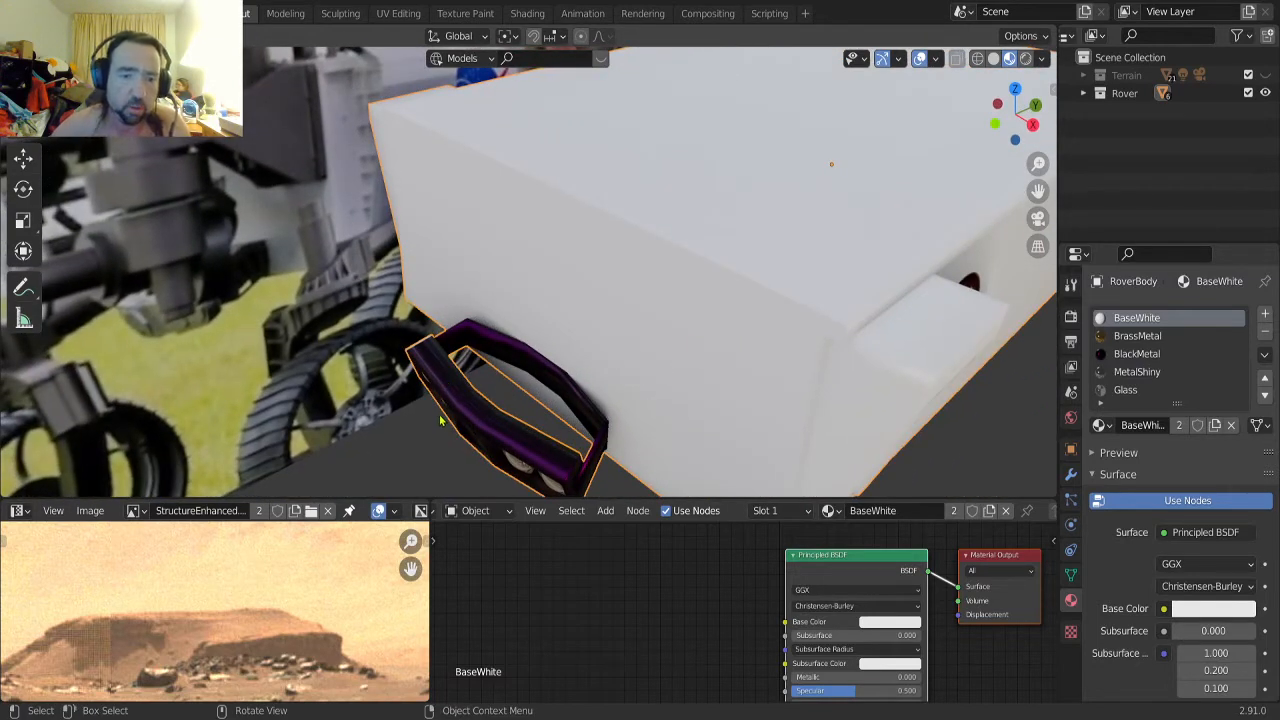
scroll(440, 420, "up", 3)
scroll(500, 290, "up", 3)
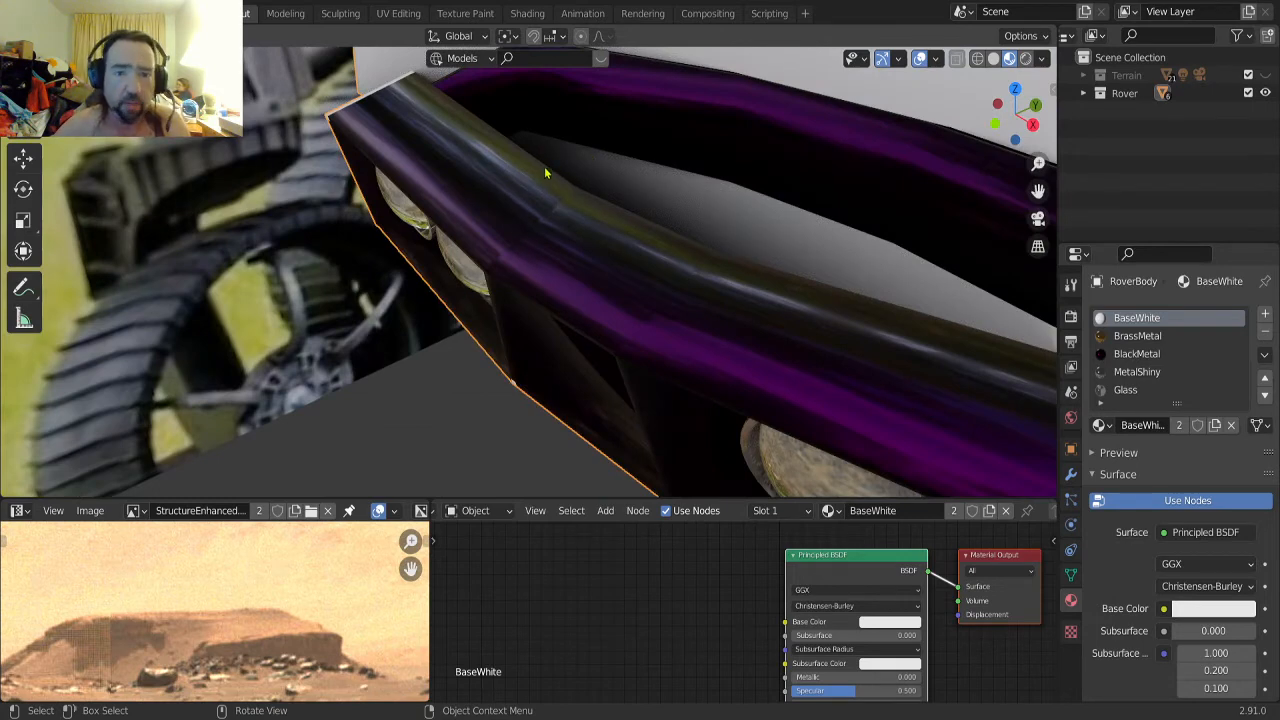
Examine the headlight assembly's reflective dark metal and glass lenses up close, and its open frame from above
middle_click_drag(537, 191, 565, 348)
scroll(550, 240, "down", 4)
scroll(628, 259, "up", 3)
scroll(628, 259, "up", 1)
scroll(565, 352, "up", 3)
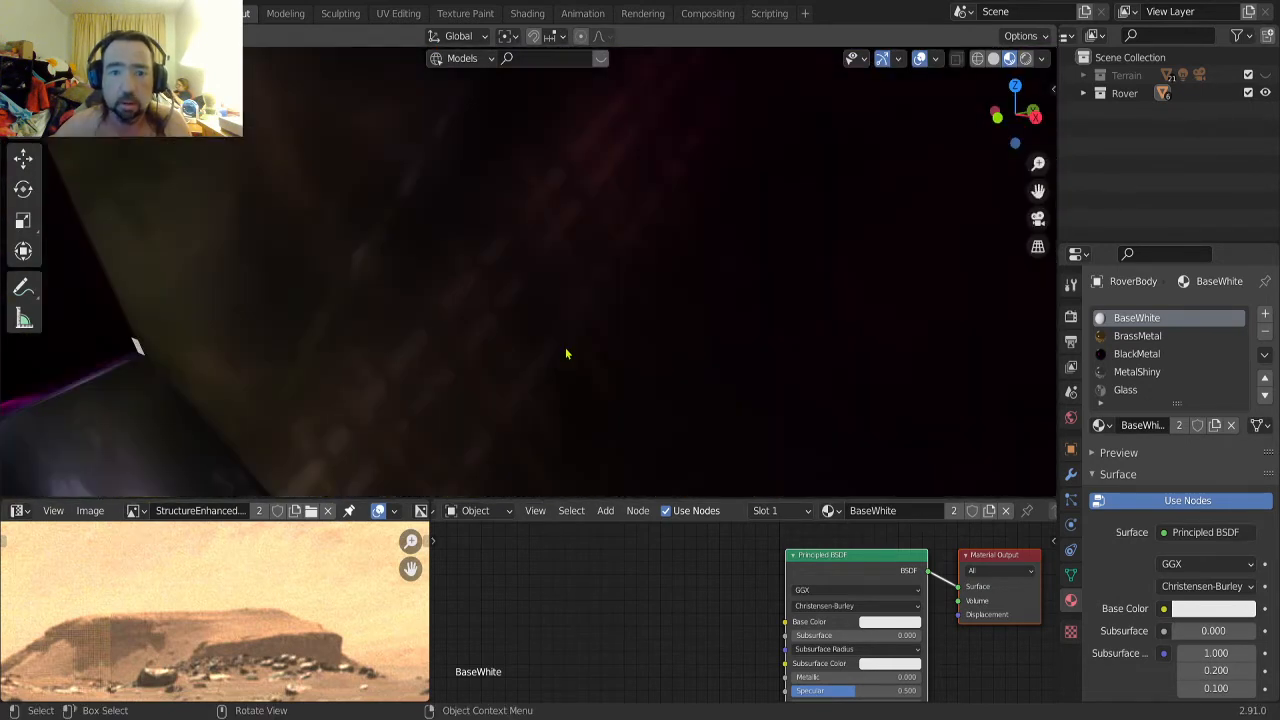
scroll(565, 352, "down", 6)
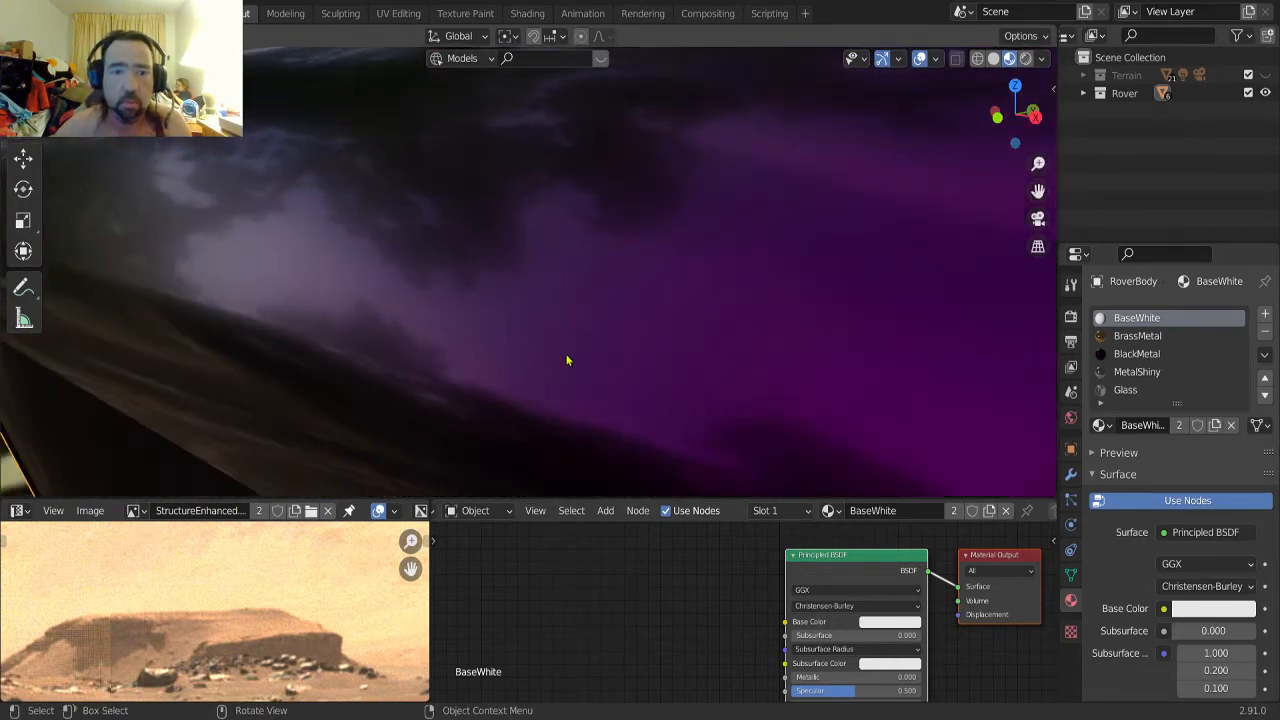
scroll(566, 359, "down", 5)
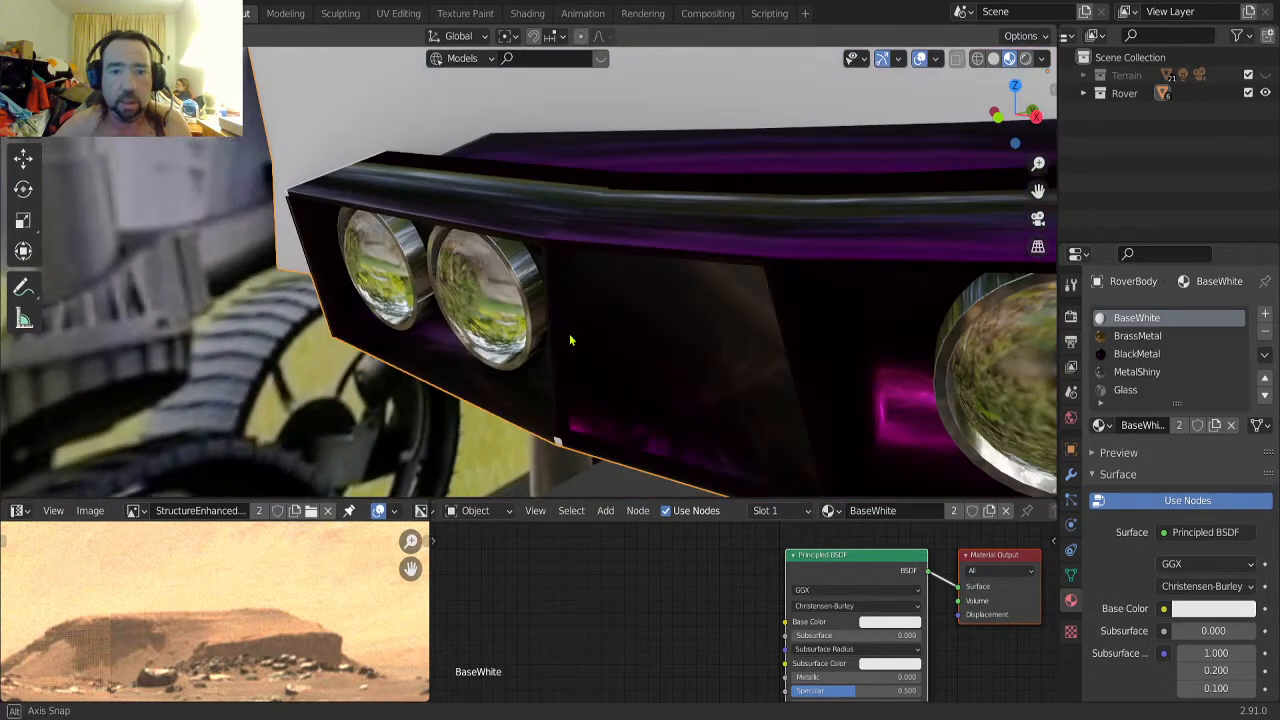
scroll(570, 341, "down", 4)
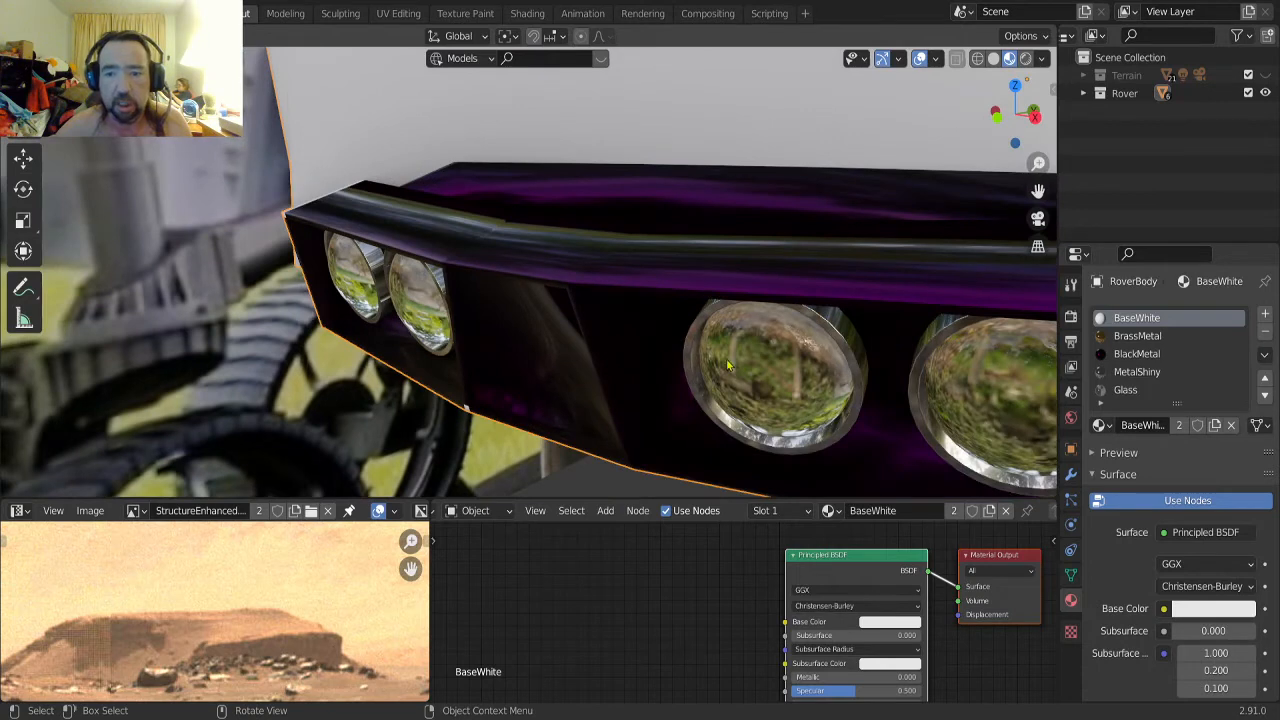
scroll(776, 324, "down", 4)
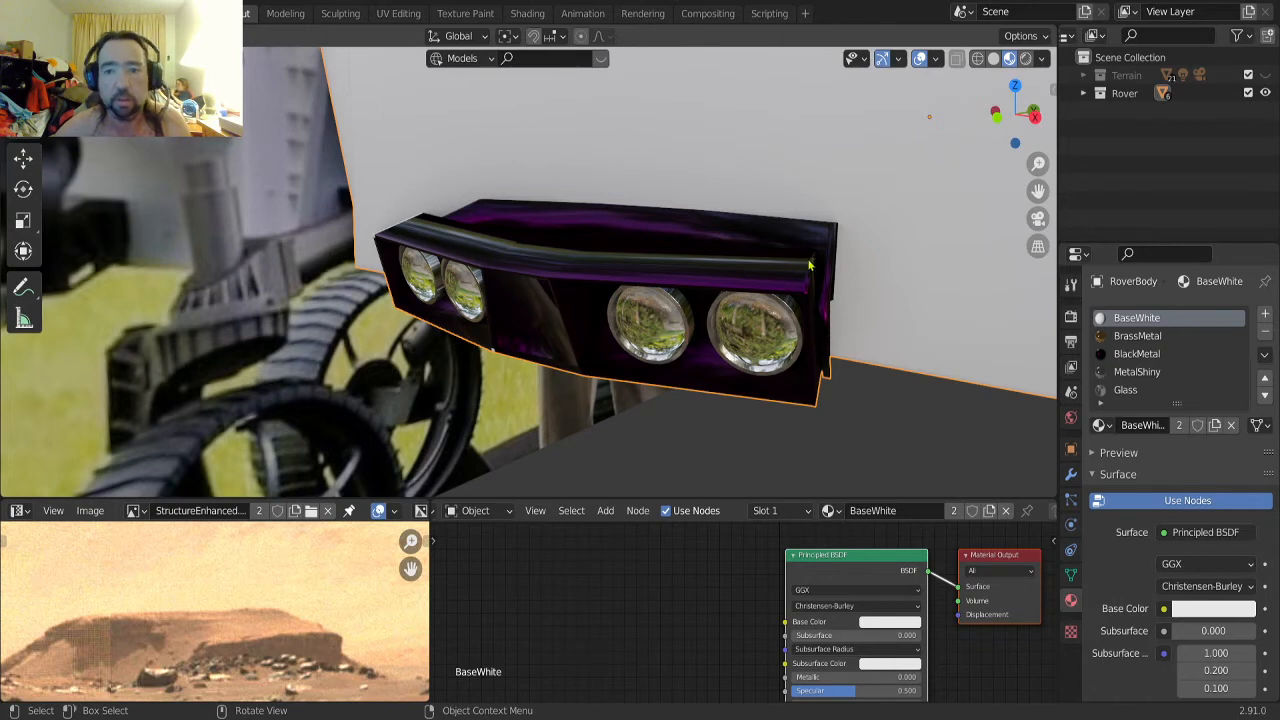
middle_click_drag(812, 265, 780, 323)
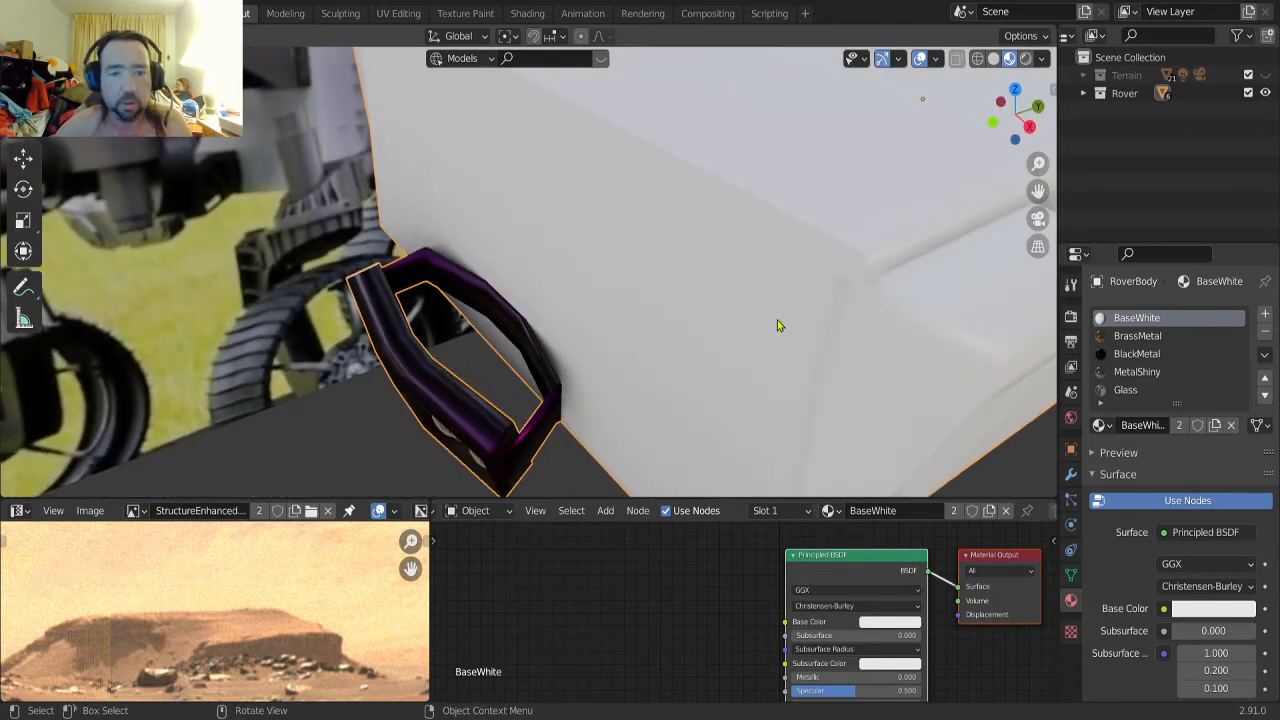
scroll(697, 346, "up", 4)
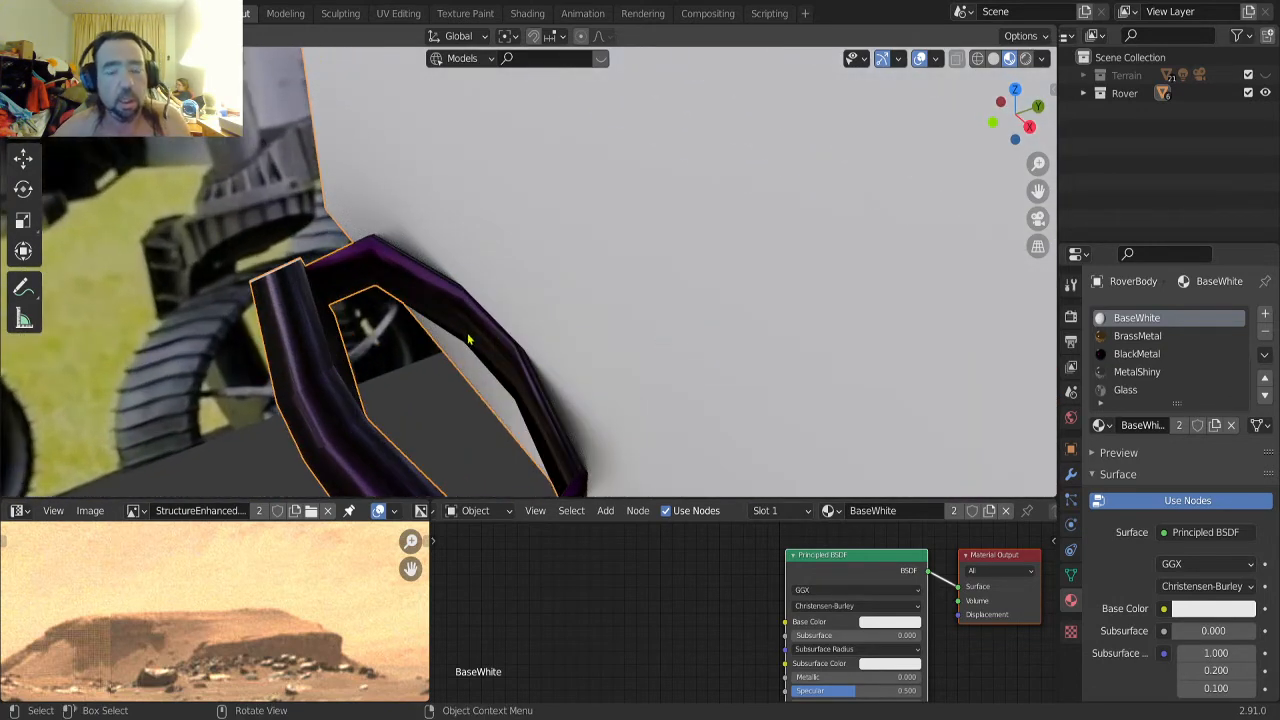
Examine the arm turret, mast and camera head in the reference photo from the right orthographic view
scroll(466, 341, "down", 6)
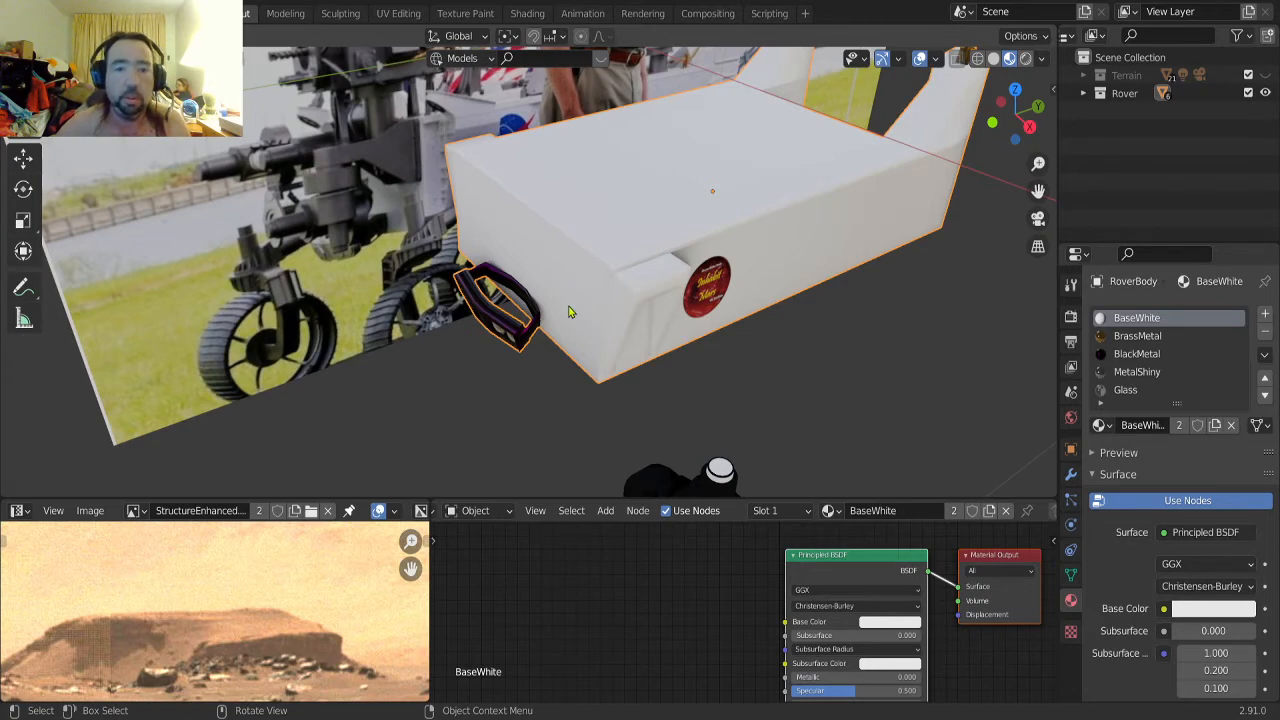
middle_click_drag(524, 272, 613, 336, "shift")
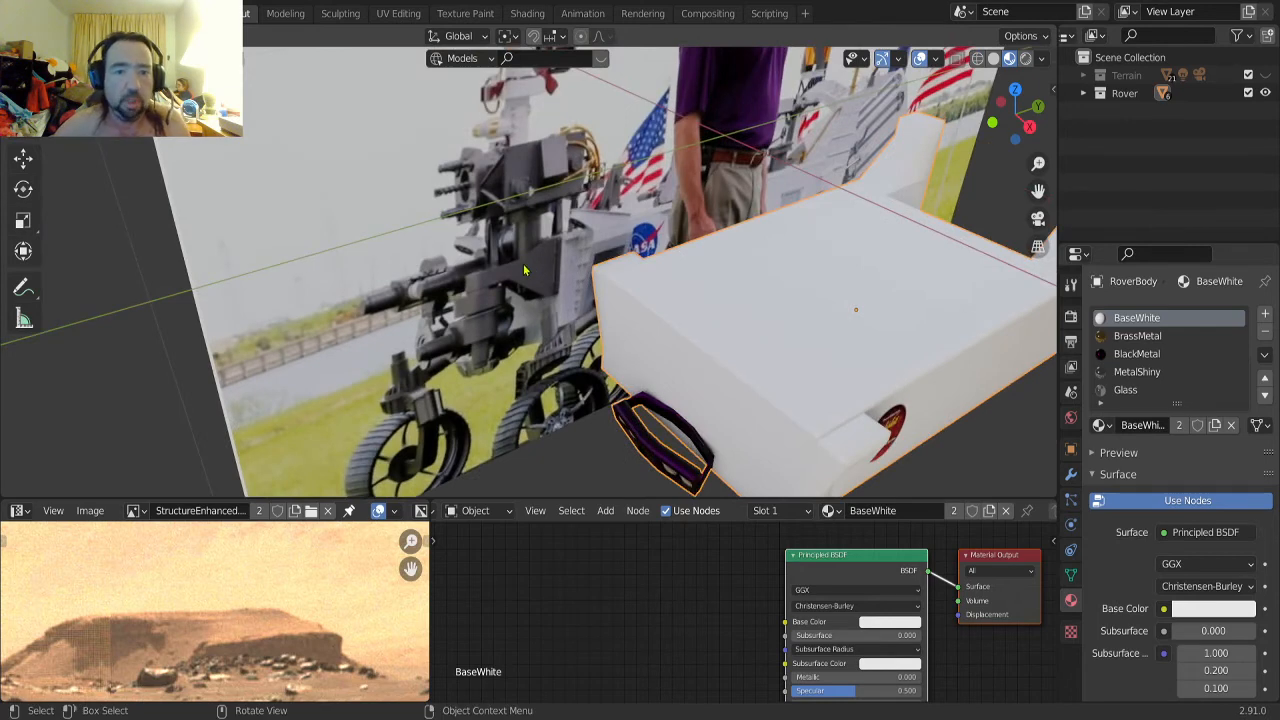
key("KP_3")
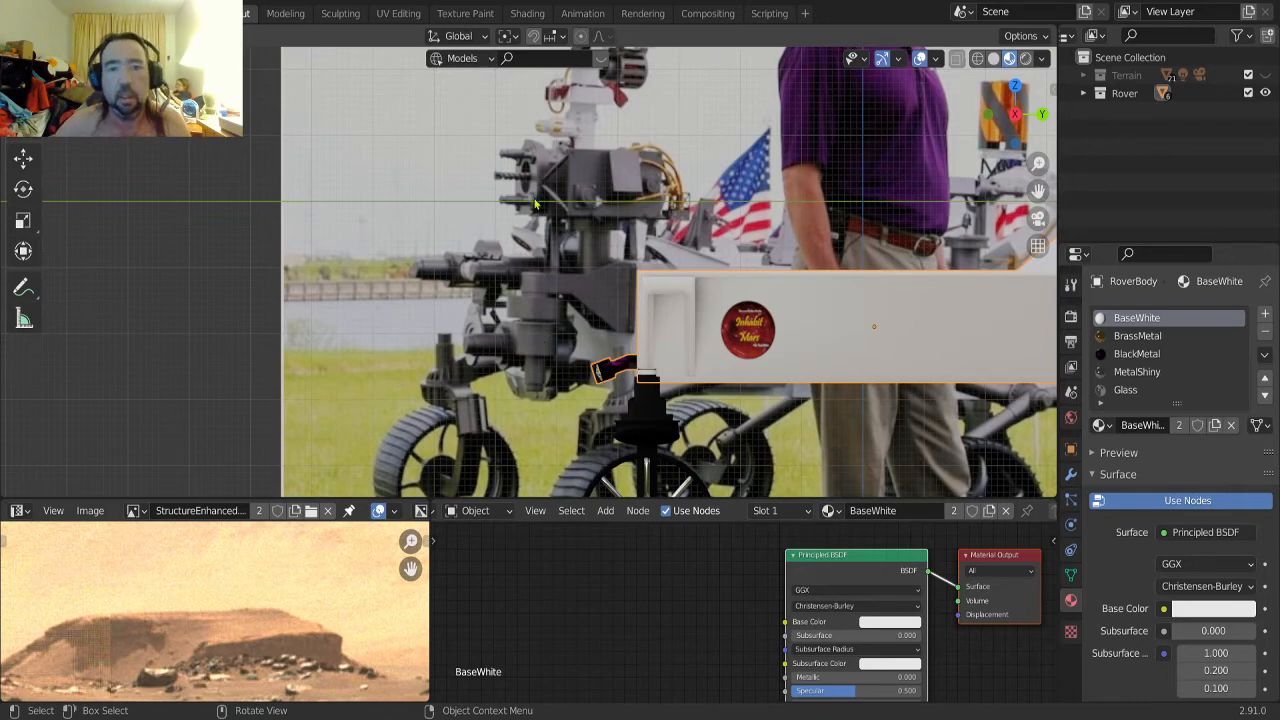
scroll(490, 218, "up", 5)
middle_click_drag(487, 214, 501, 360, "shift")
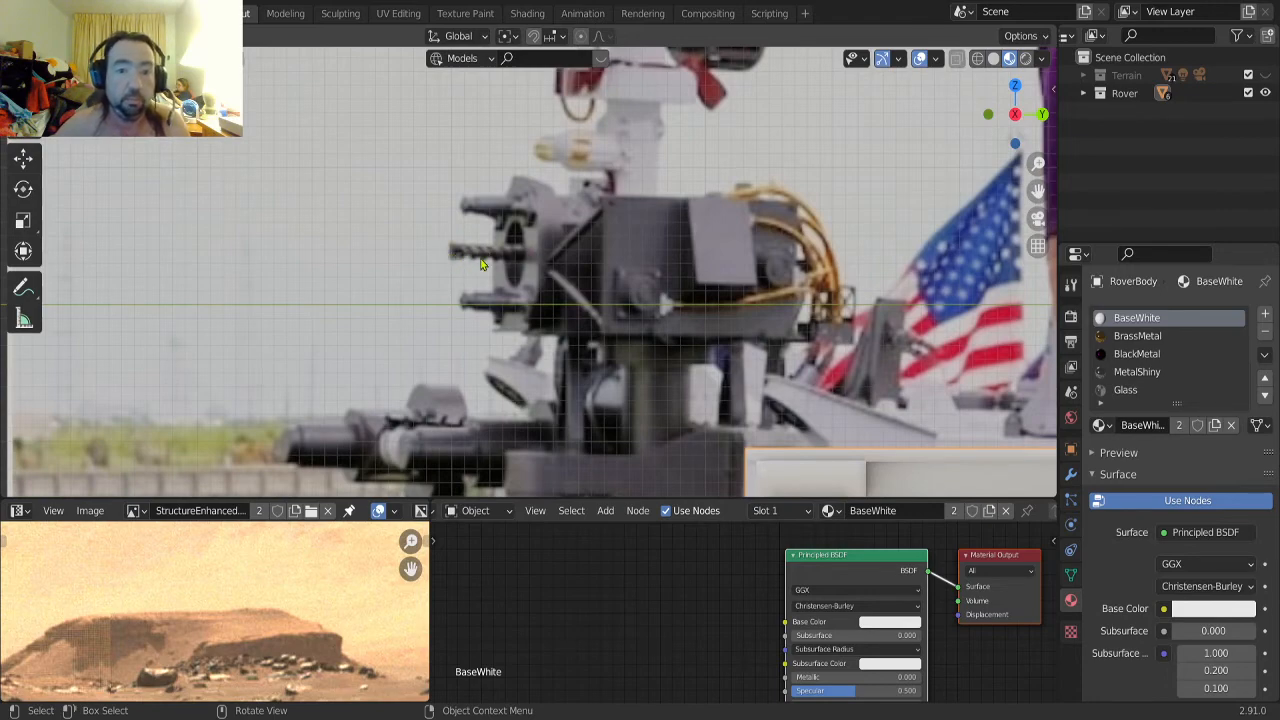
scroll(480, 263, "down", 5)
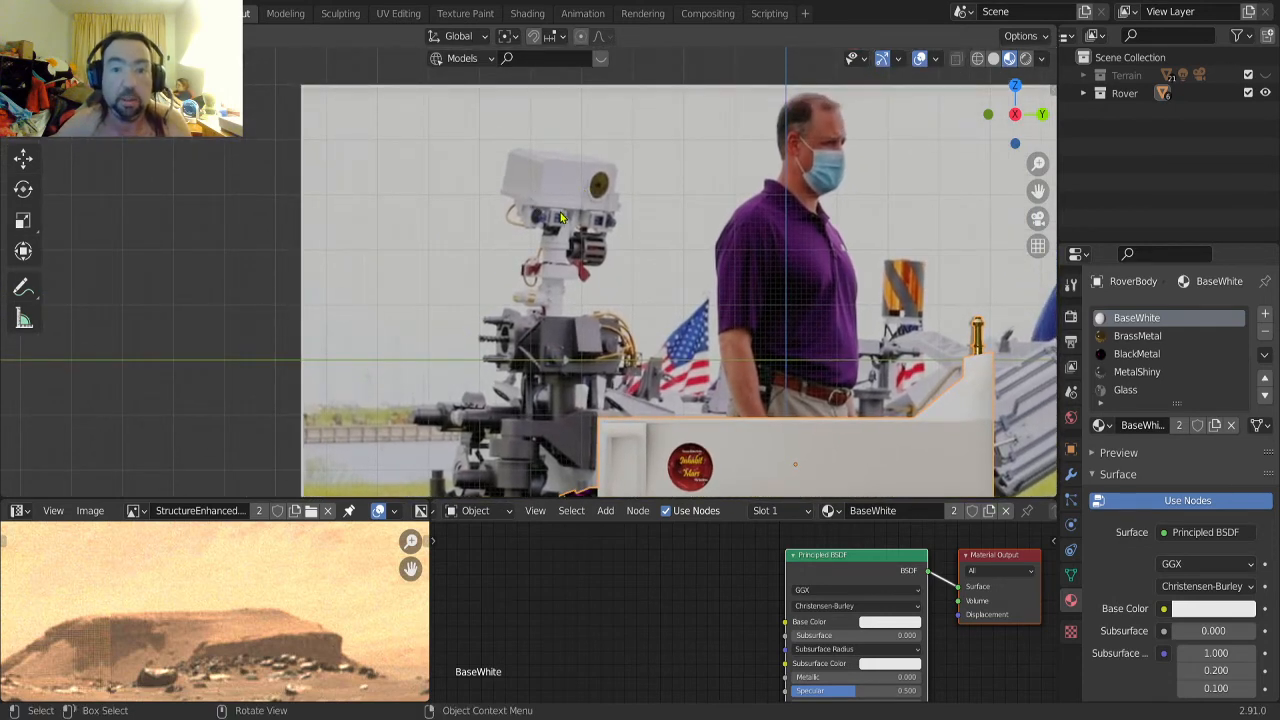
scroll(577, 238, "up", 5)
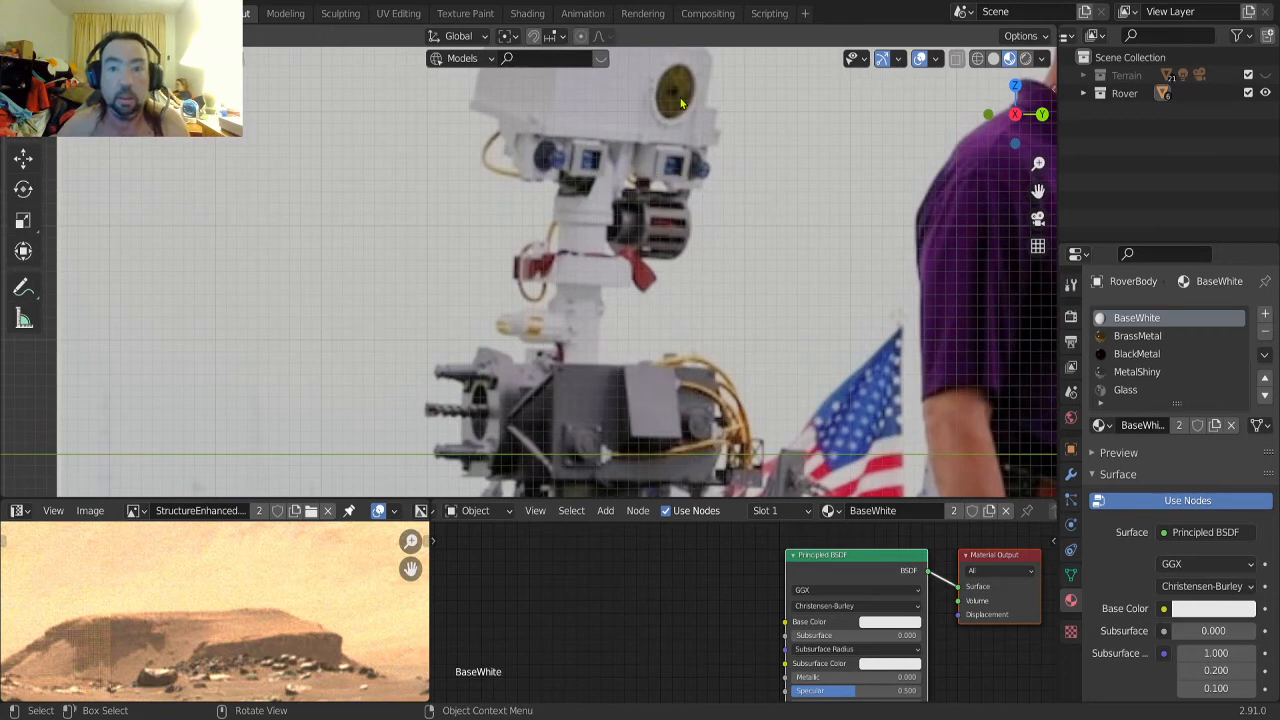
scroll(680, 103, "down", 3)
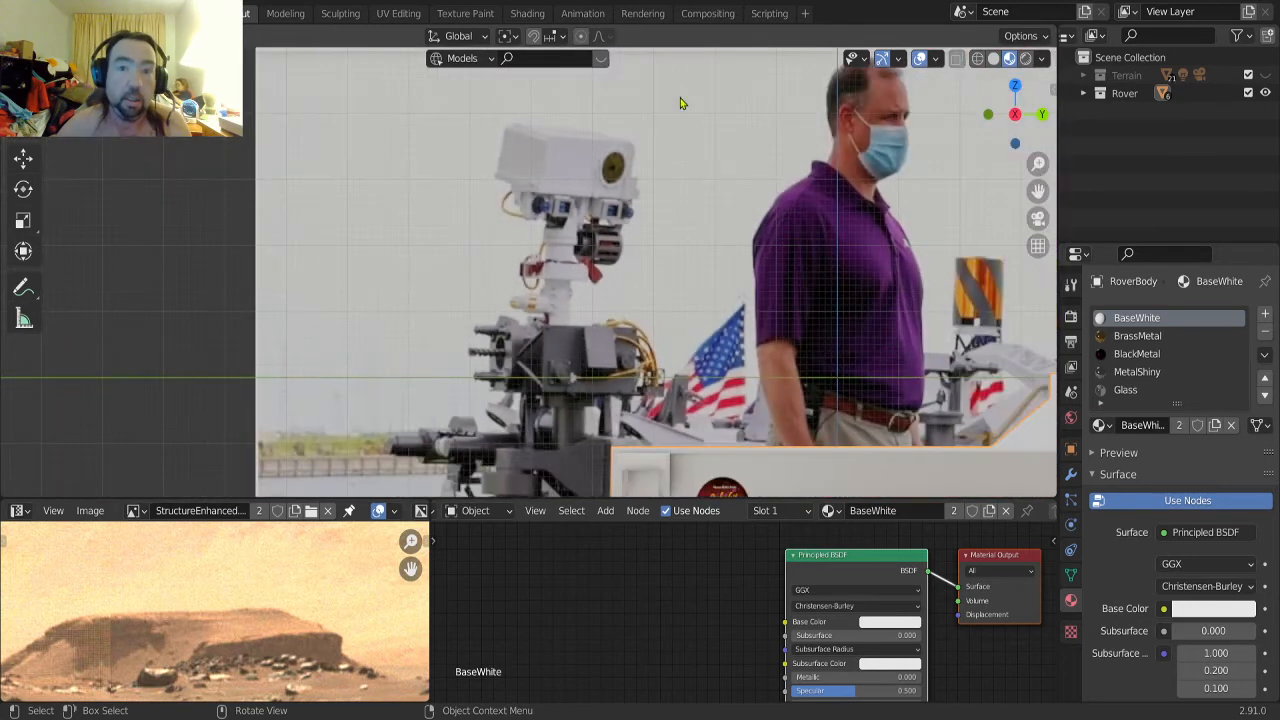
scroll(660, 160, "down", 3)
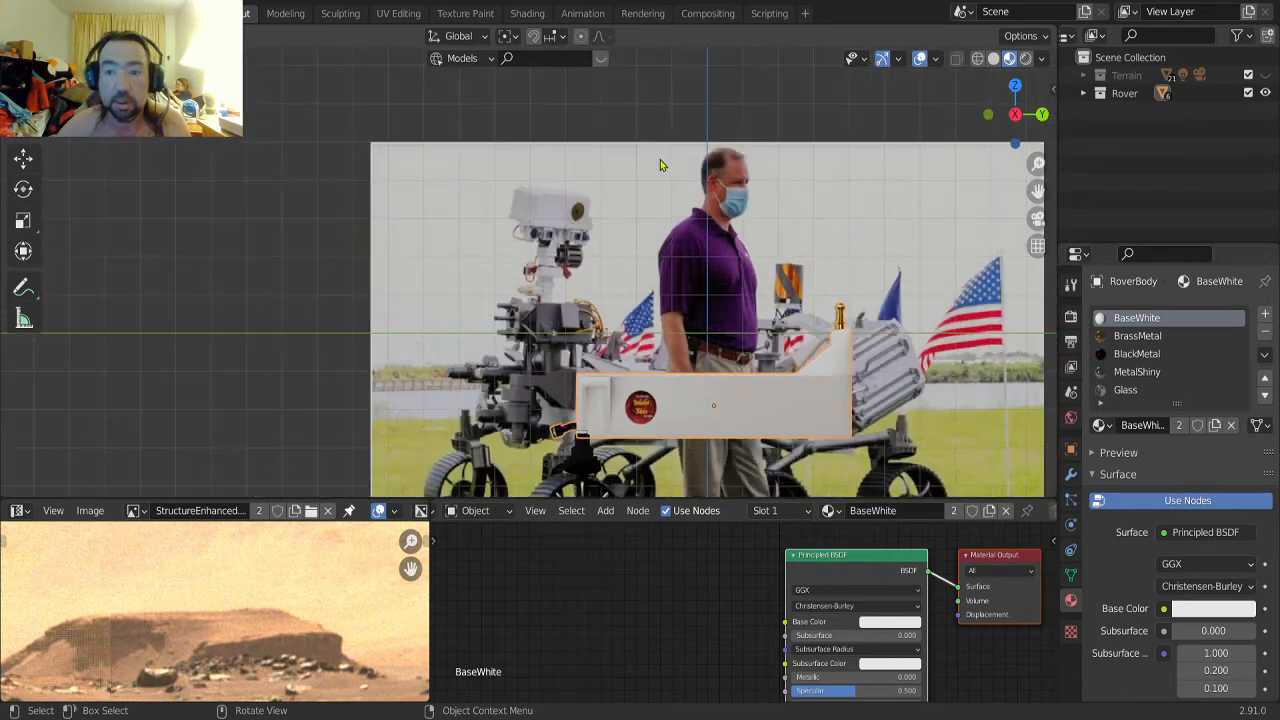
Compare the rover body's raised rear section and brass fitting with the rear equipment in the reference photo
middle_click_drag(660, 160, 503, 110, "shift")
scroll(610, 200, "up", 6)
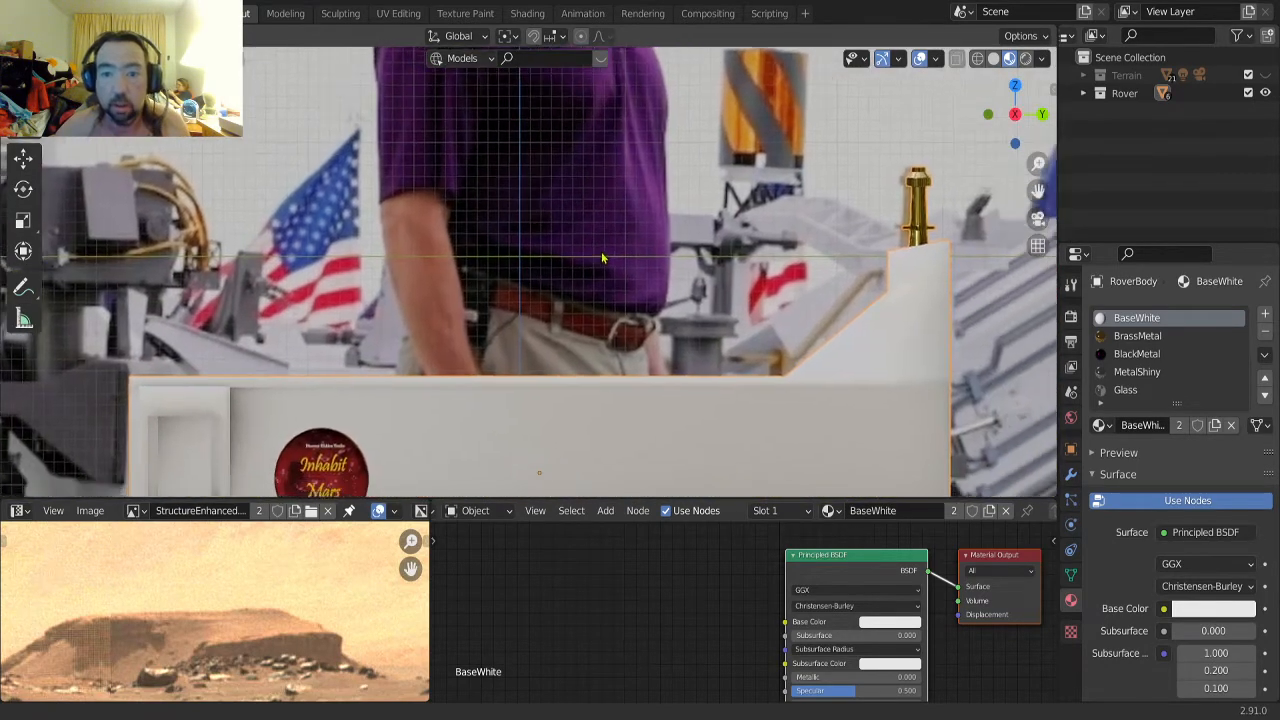
middle_click_drag(602, 253, 479, 202, "shift")
scroll(711, 243, "up", 2)
middle_click_drag(721, 214, 597, 265, "shift")
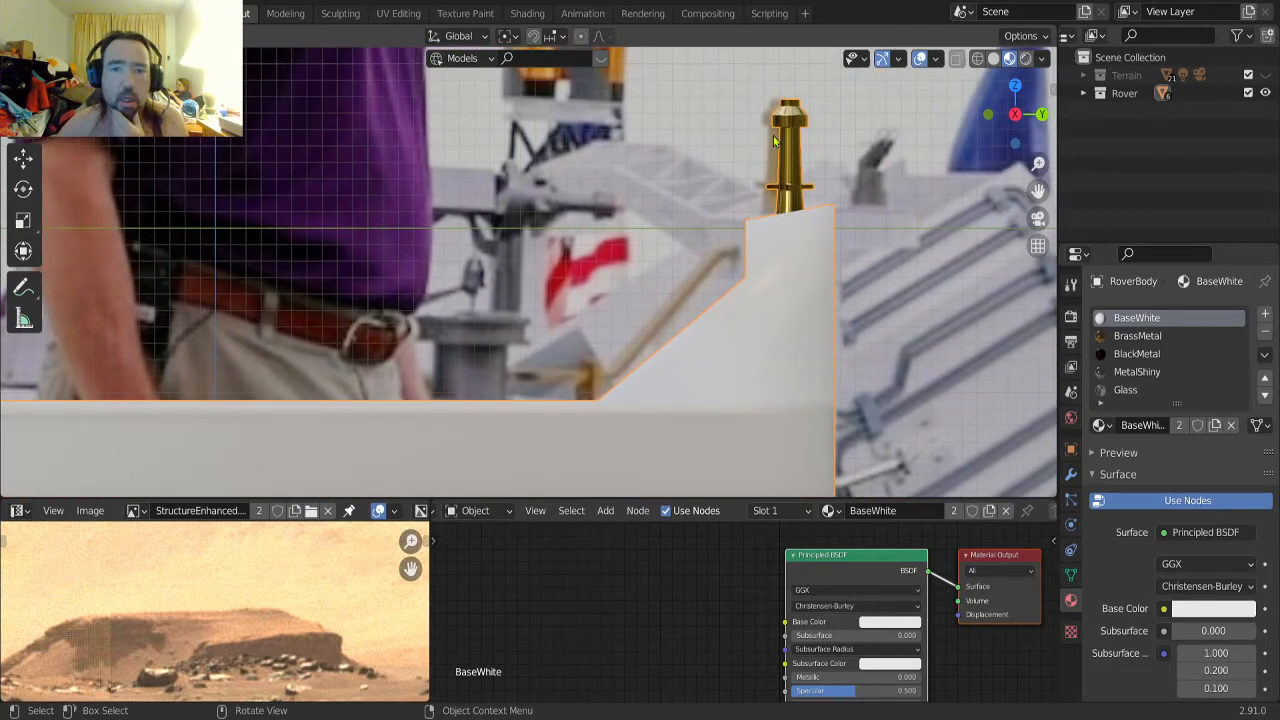
scroll(772, 160, "down", 5)
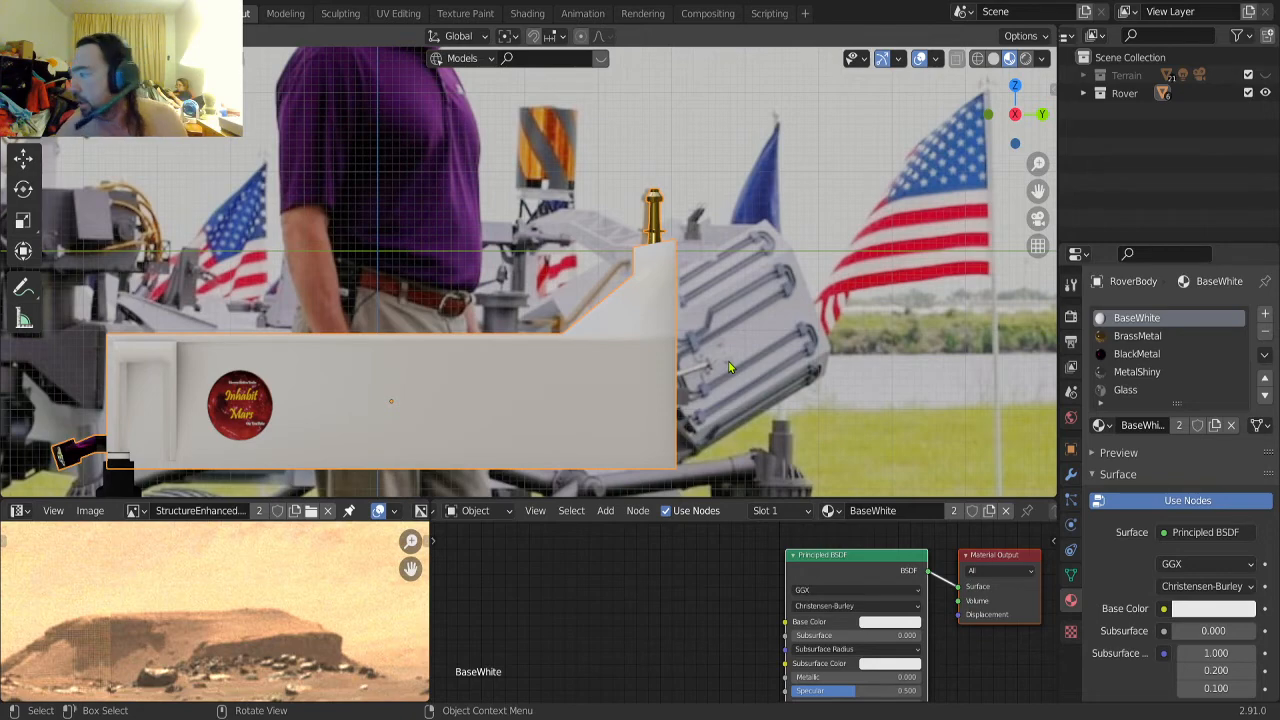
scroll(650, 351, "down", 5)
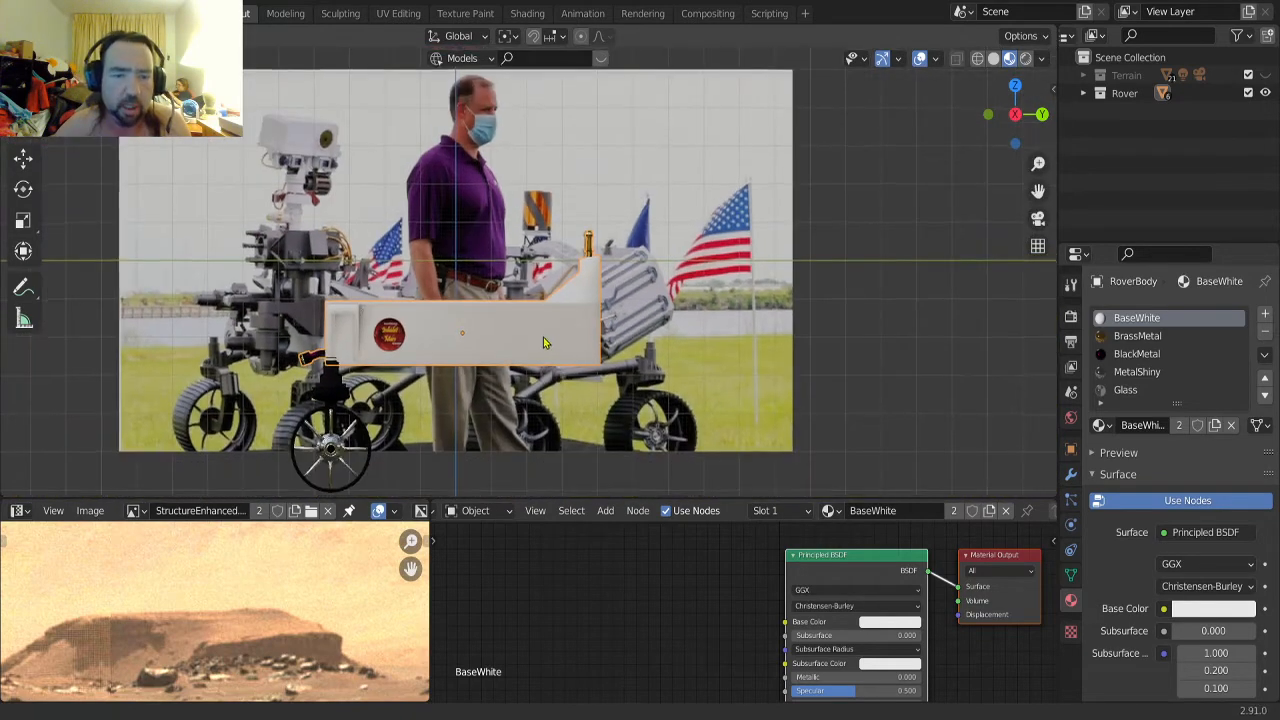
Examine the wheels, suspension arms and their pivot joint beneath the rover body in the reference photo
scroll(543, 340, "up", 3)
scroll(452, 311, "up", 2)
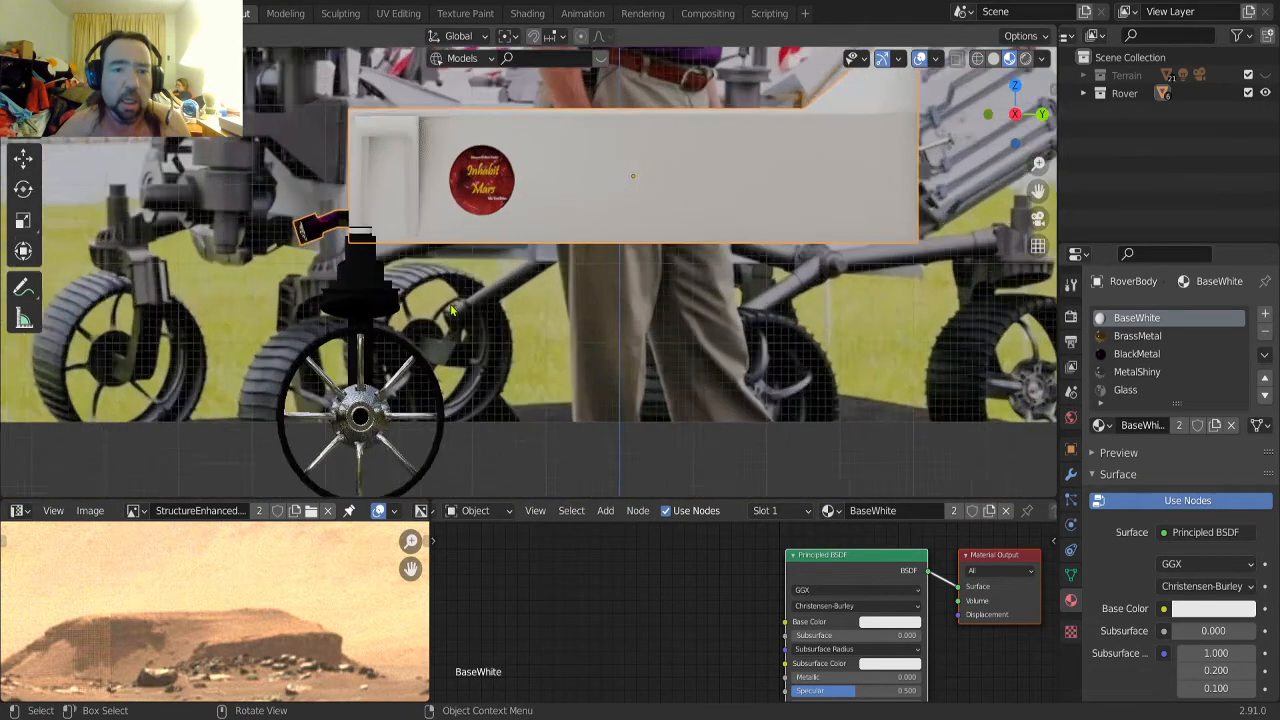
scroll(452, 311, "up", 2)
scroll(352, 383, "down", 5)
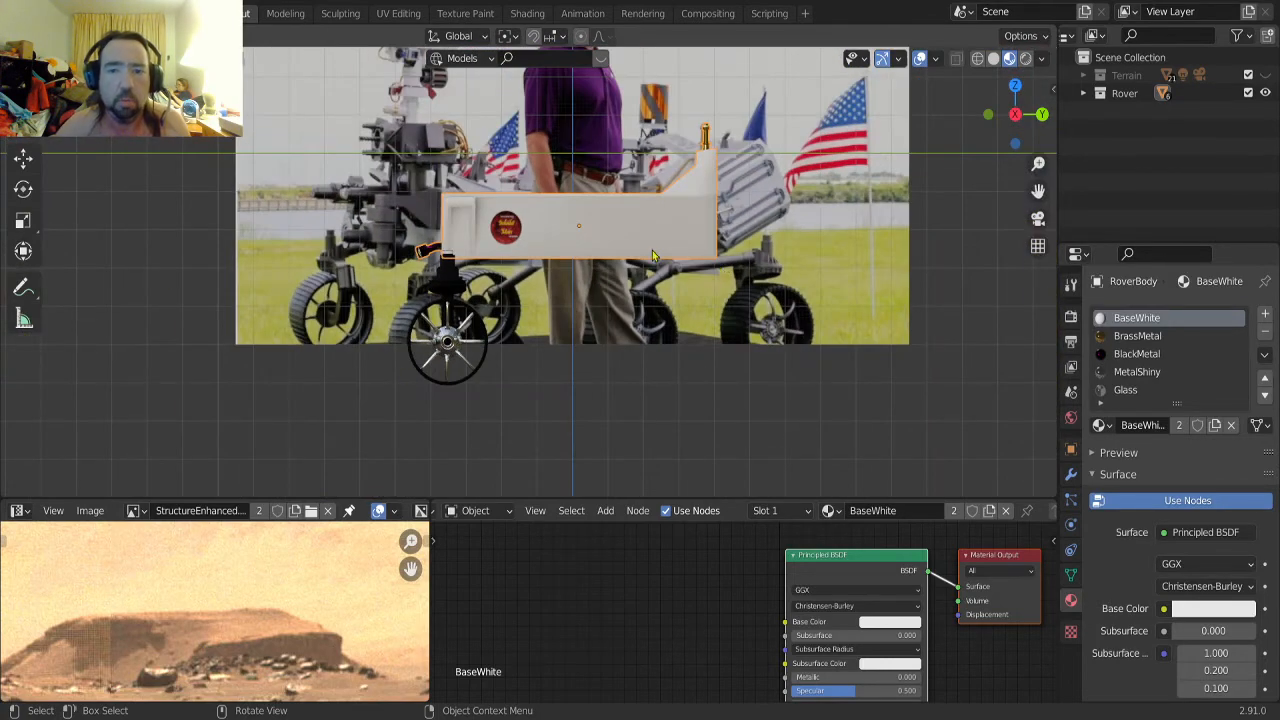
scroll(525, 238, "up", 5)
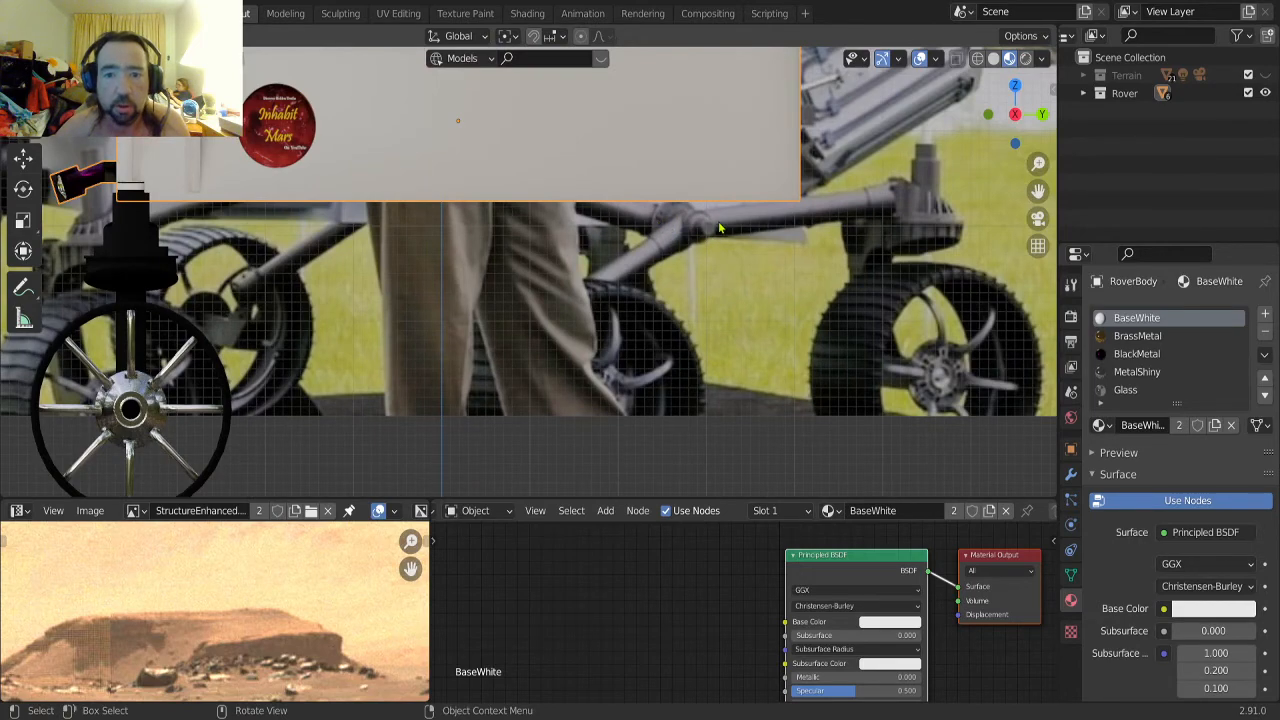
middle_click_drag(653, 207, 666, 195)
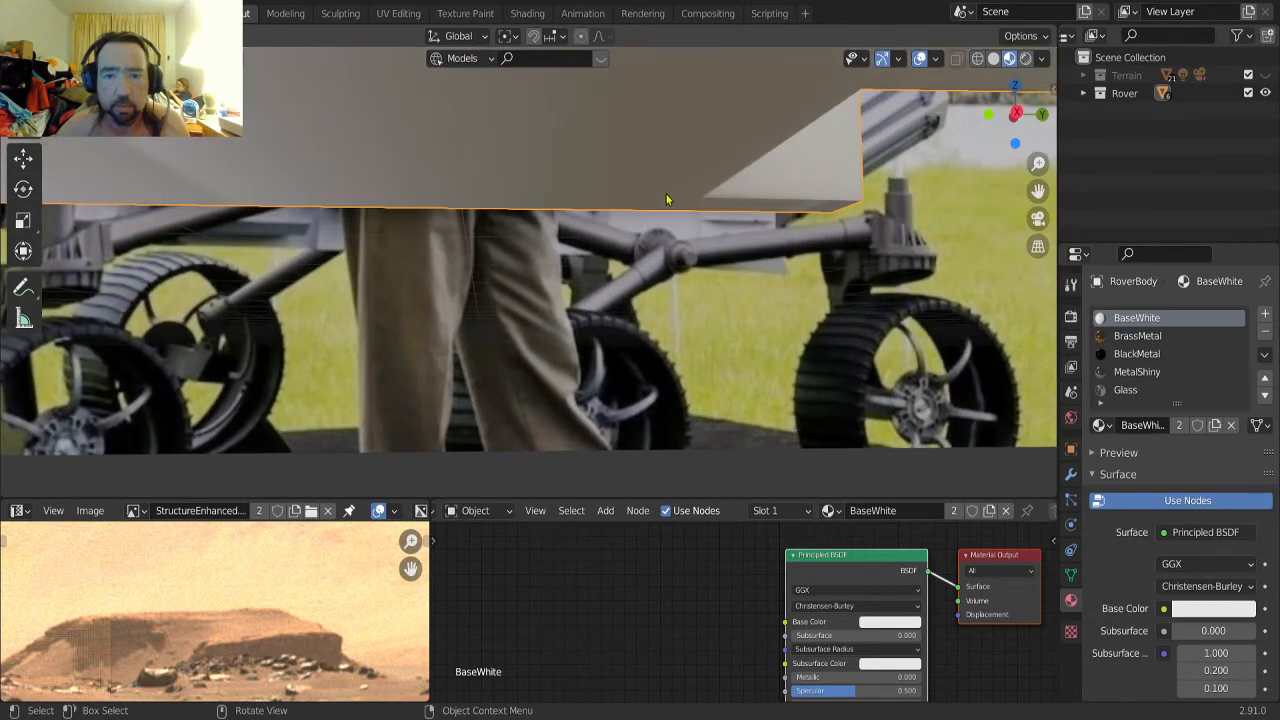
scroll(640, 212, "up", 6)
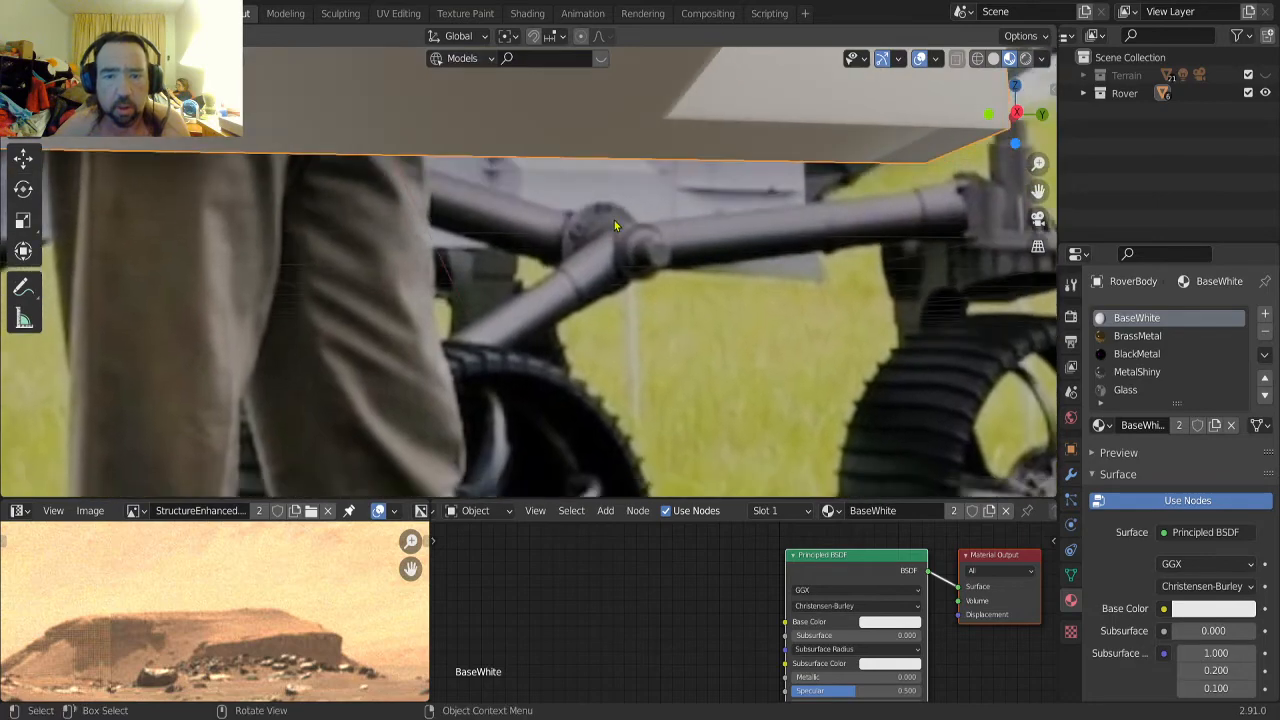
scroll(602, 275, "down", 8)
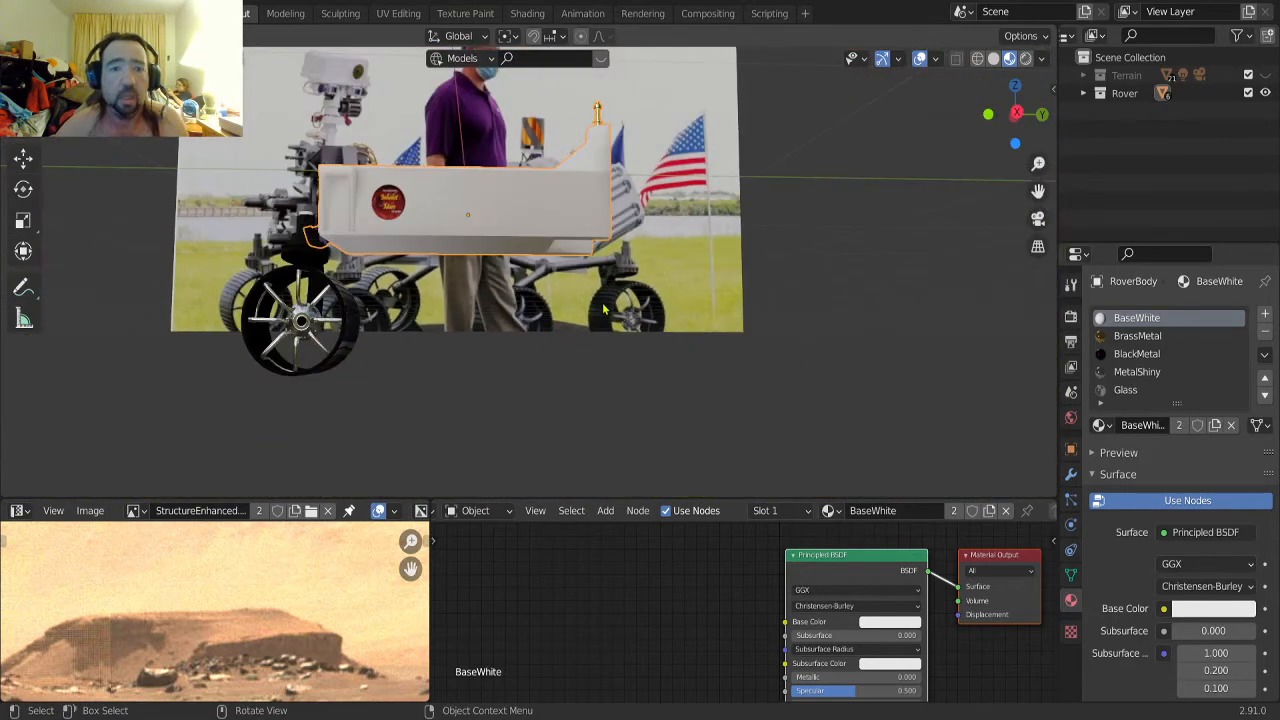
Inspect the modelled wheel's curved strut and stepped mount up close beside the front wheel in the reference photo
middle_click_drag(608, 311, 449, 337)
scroll(349, 277, "up", 6)
middle_click_drag(345, 283, 597, 306)
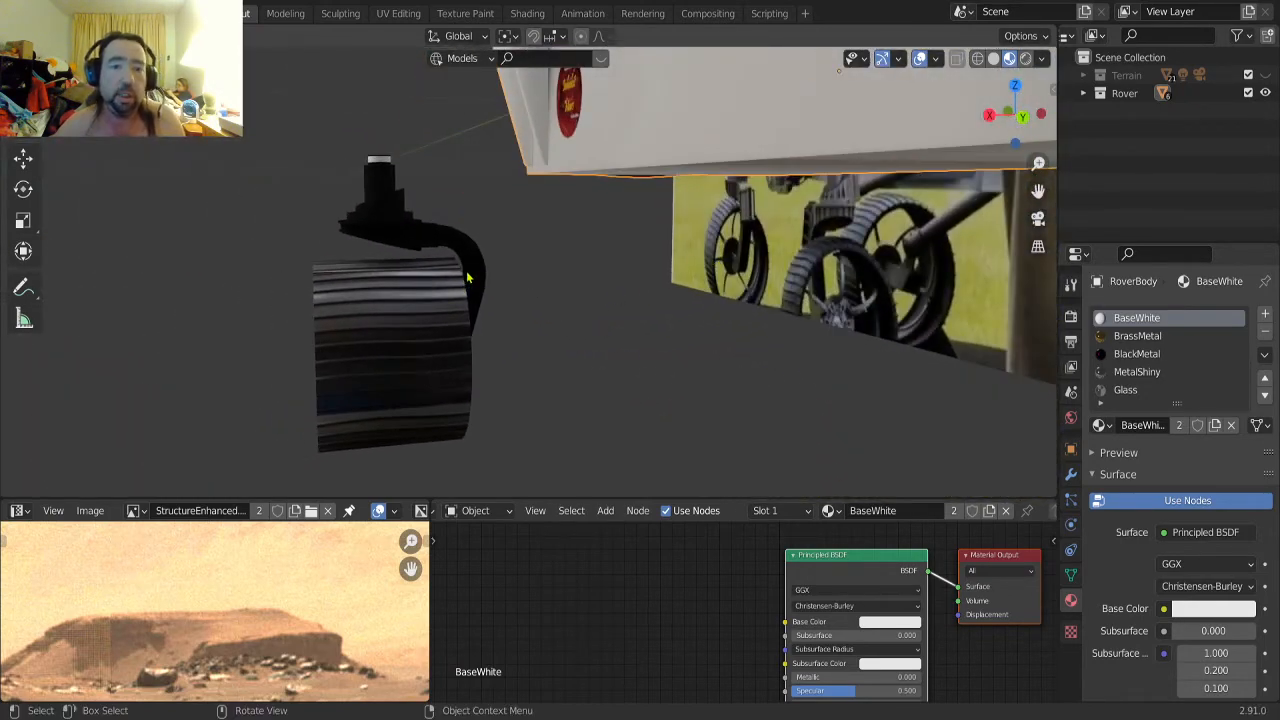
scroll(436, 247, "up", 3)
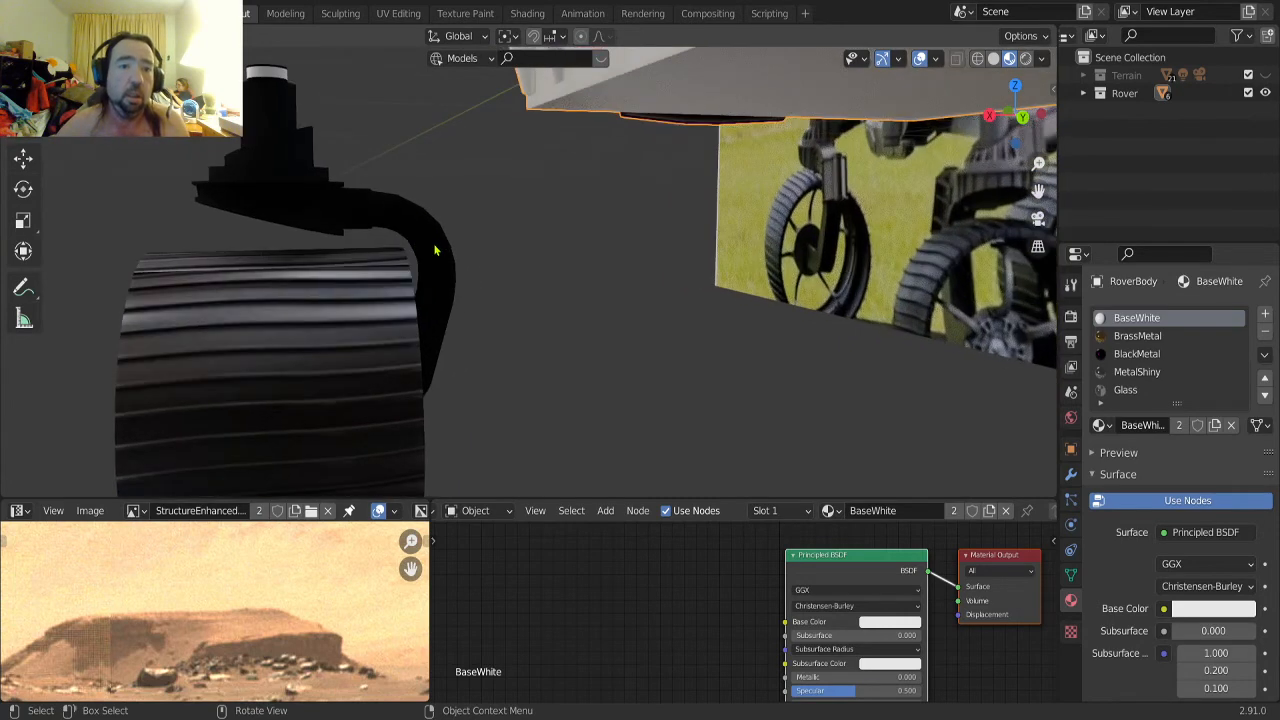
middle_click_drag(426, 249, 611, 271, "shift")
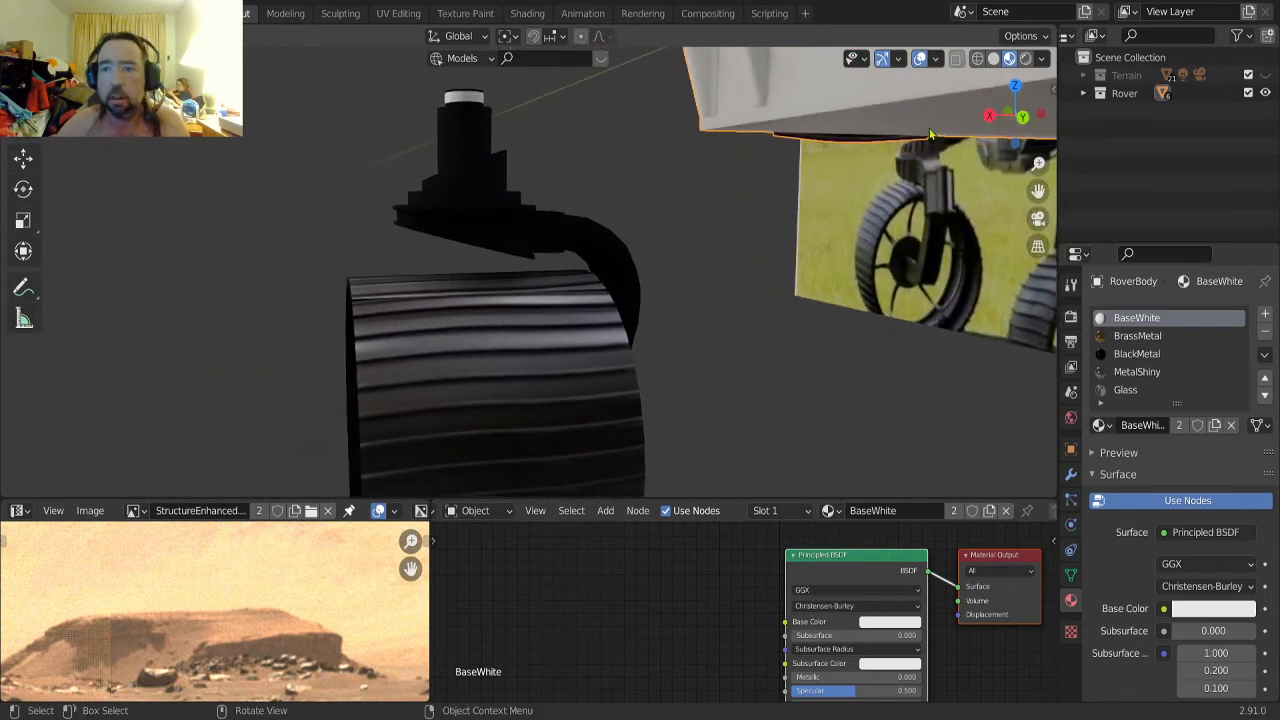
Switch the viewport to solid shading and select the rover wheel to inspect the shape of its strut and mount
left_click(993, 58)
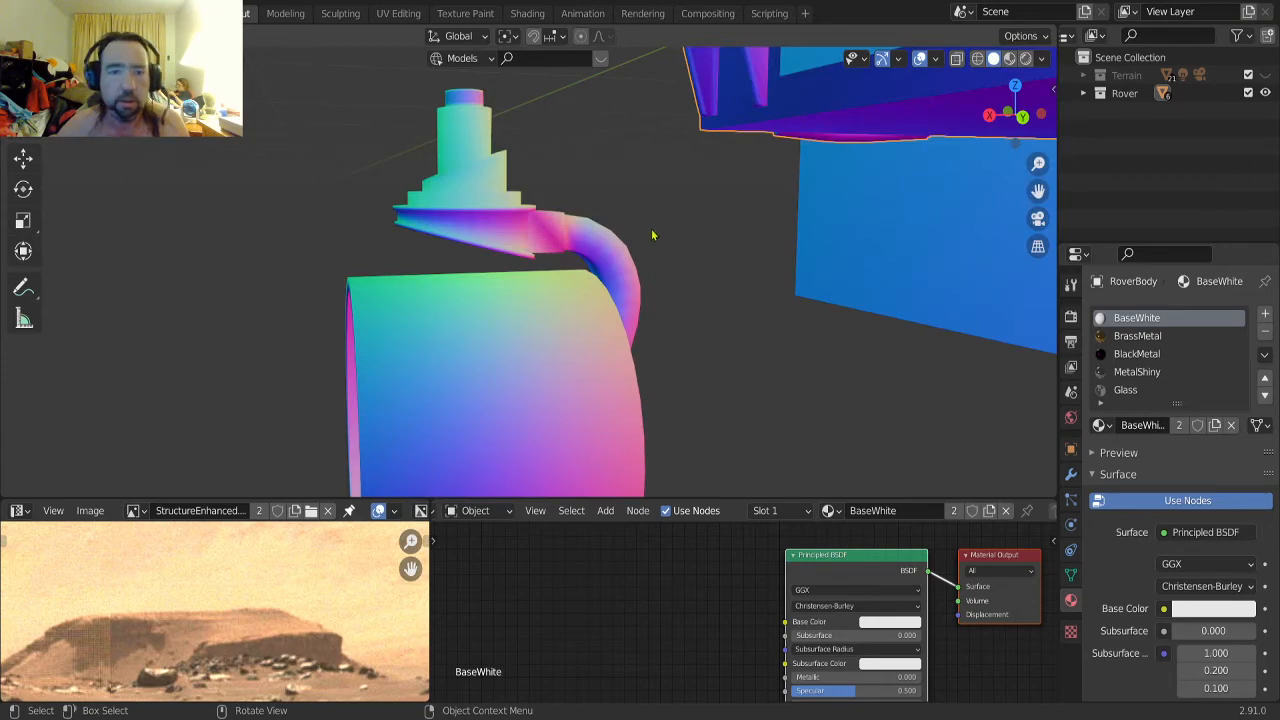
mouse_move(654, 234)
middle_mouse_down()
mouse_move(708, 223)
mouse_move(489, 418)
mouse_move(518, 420)
mouse_move(583, 381)
mouse_move(728, 395)
mouse_move(684, 430)
middle_mouse_up()
left_click(464, 442)
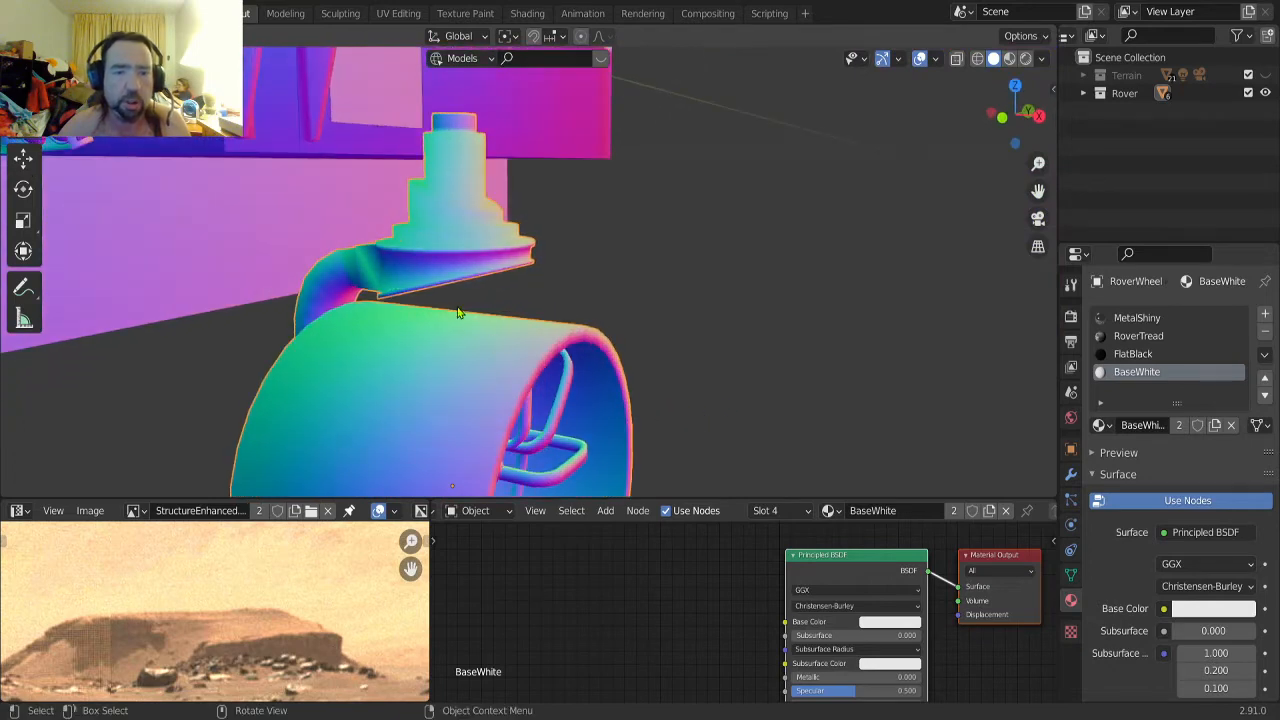
scroll(471, 301, "down", 2)
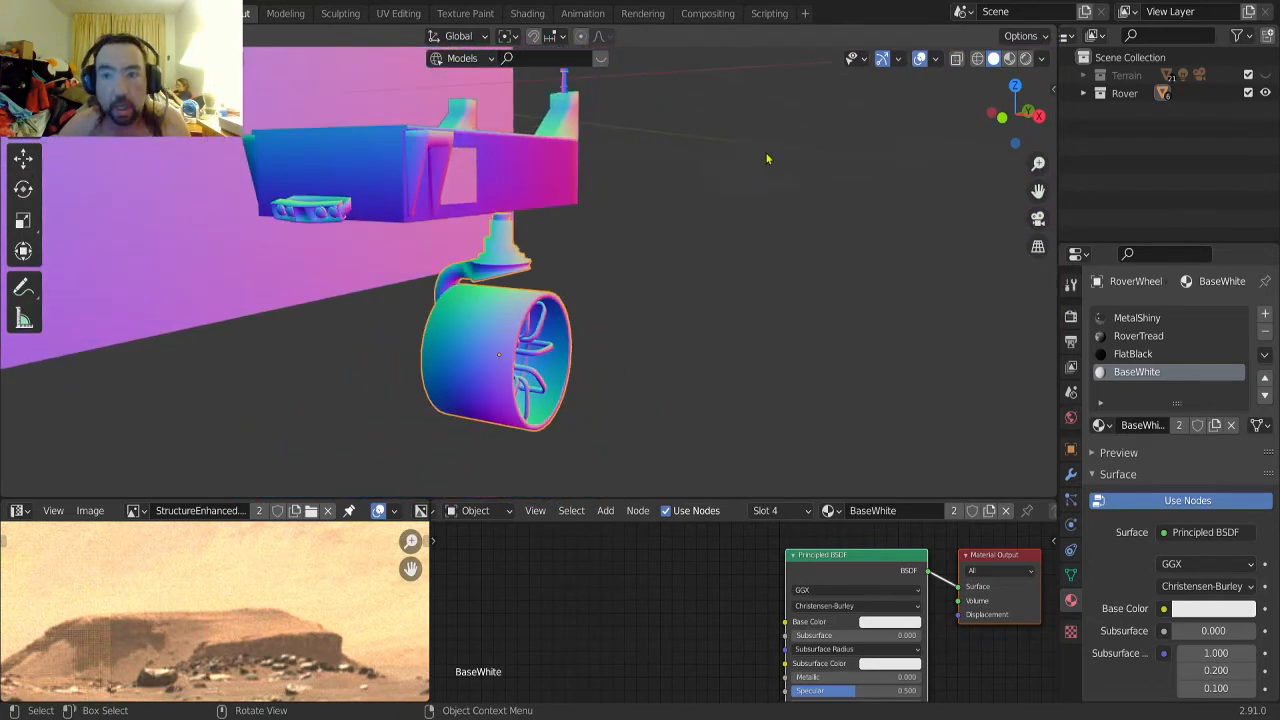
Return the viewport to material preview and view the whole rover model against the reference photo from the side
left_click(1009, 58)
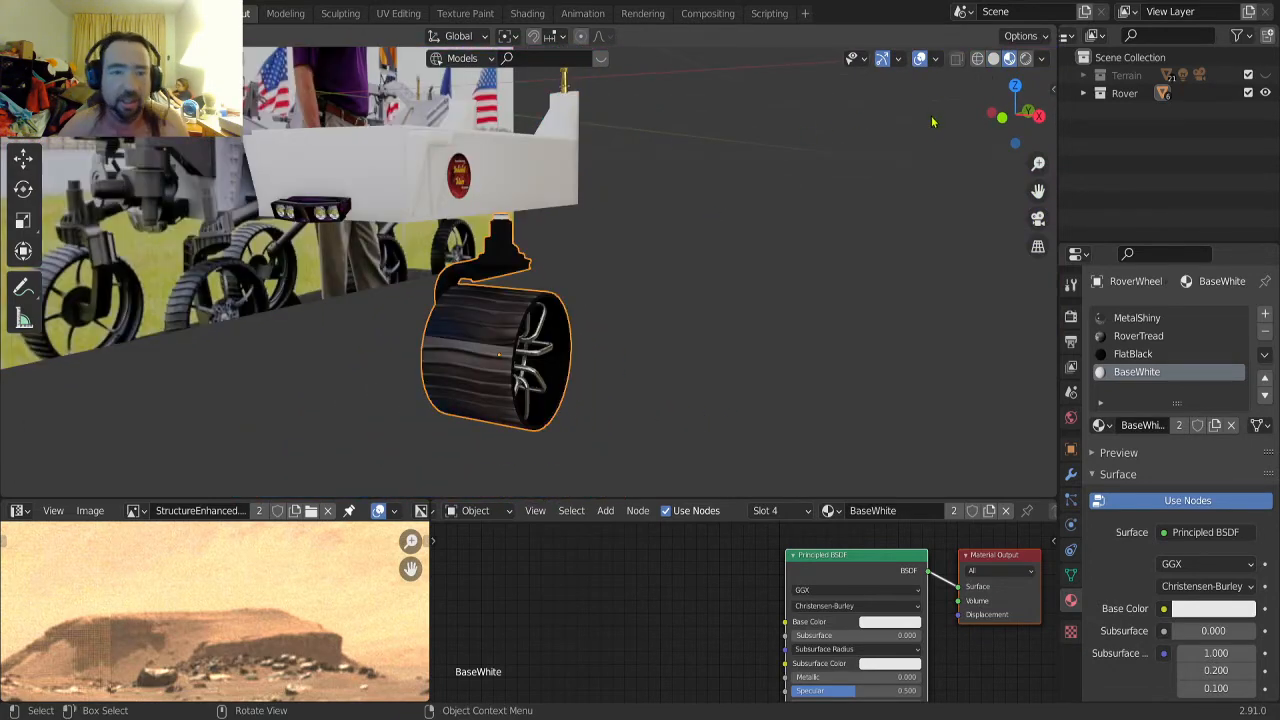
middle_click_drag(742, 243, 593, 205)
scroll(593, 205, "down", 3)
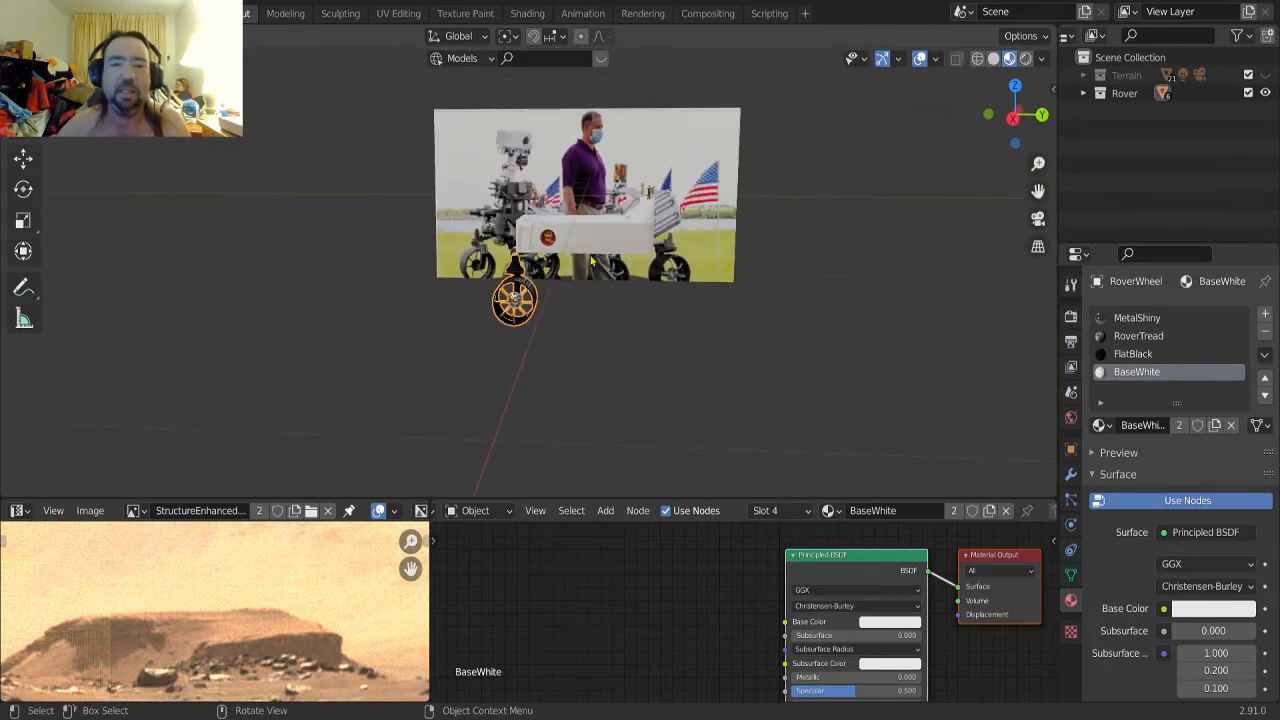